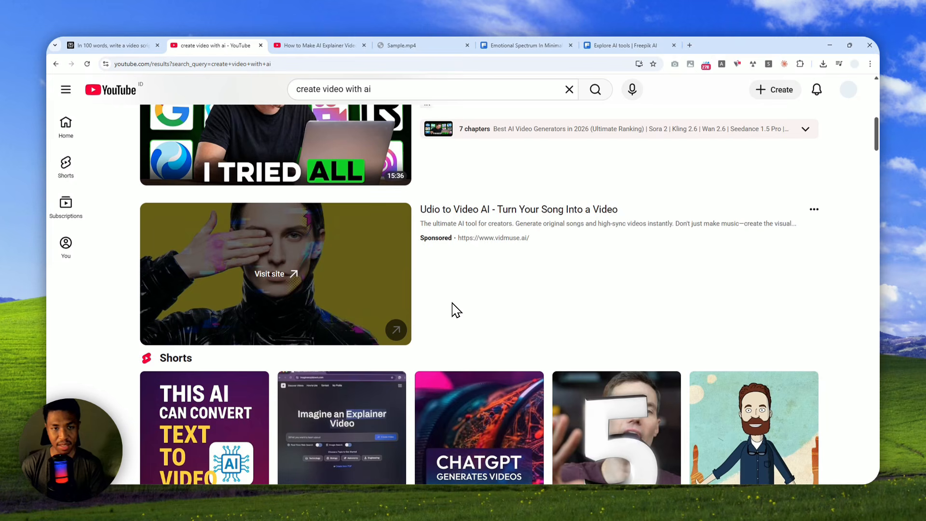
Switch from the AI video search results to the AI explainer tutorial and skim its prompt and image generation part between 5:03 and 5:30
scroll(453, 311, "down", 3)
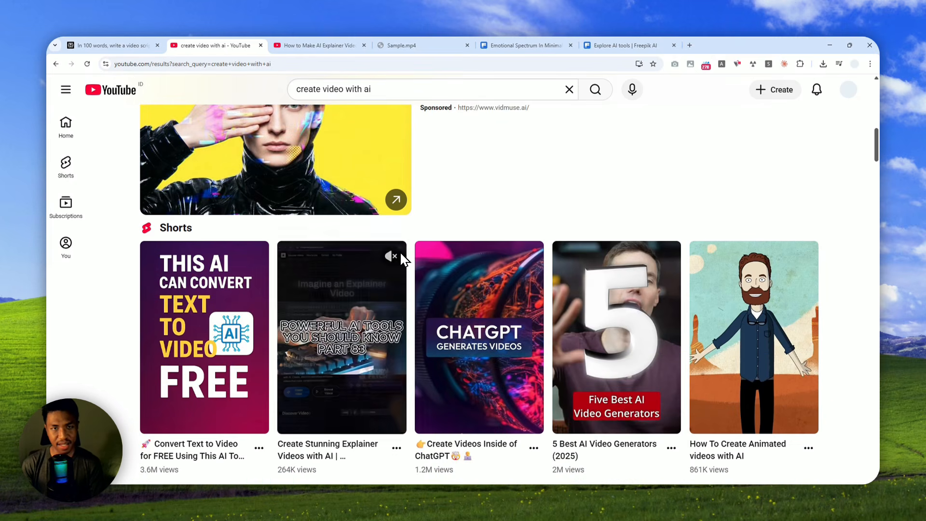
left_click(343, 45)
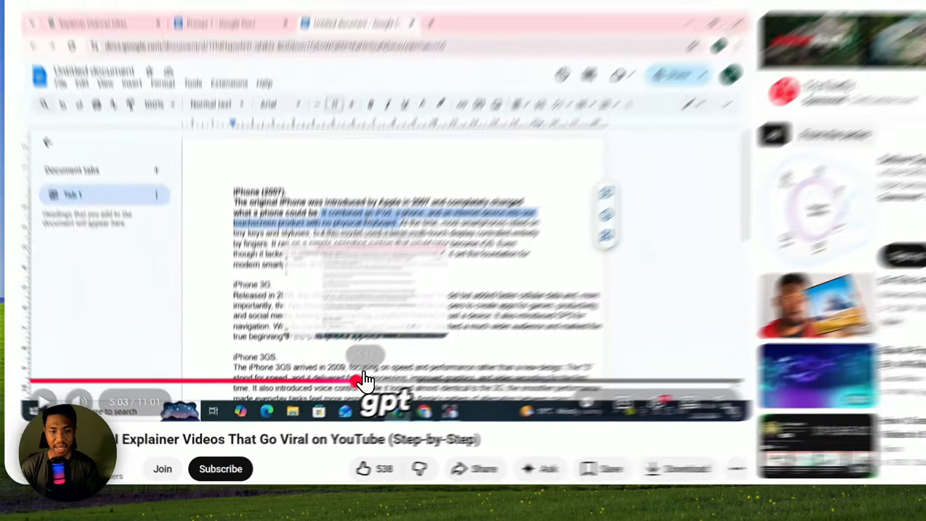
left_click(326, 402)
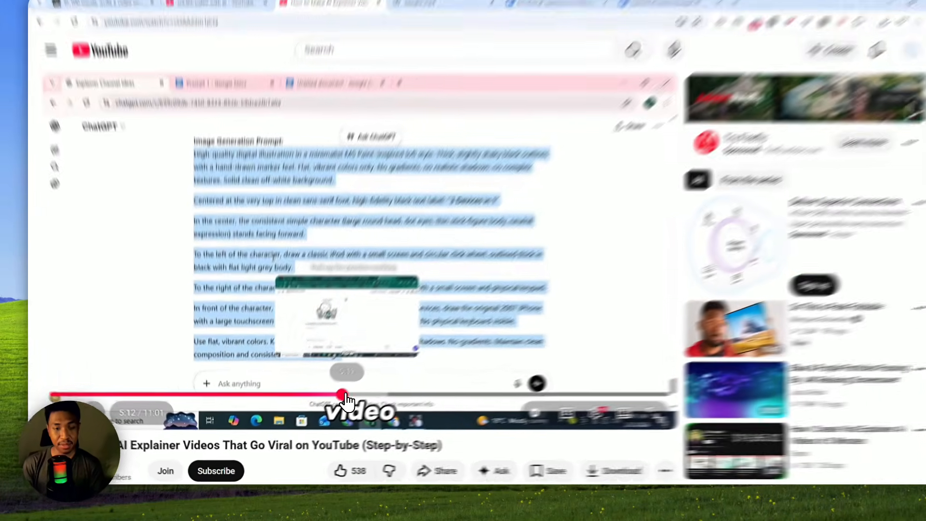
left_click(333, 403)
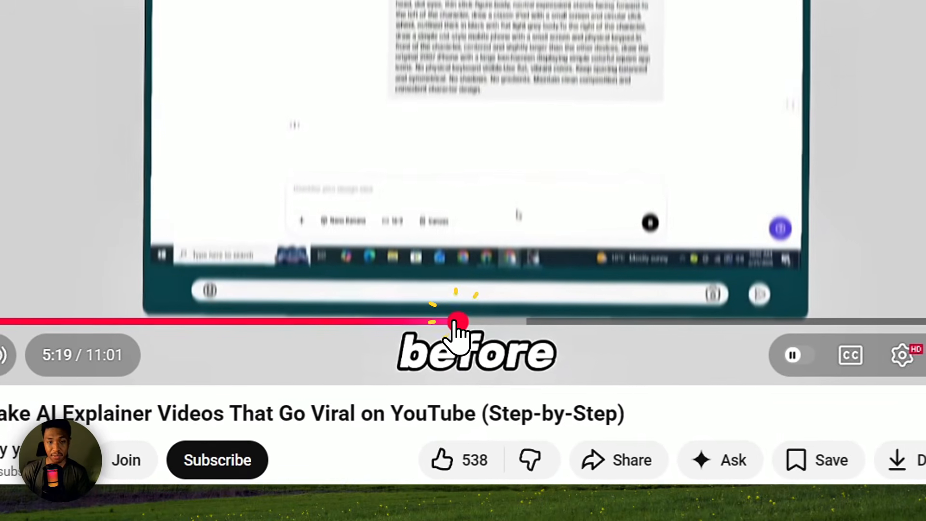
left_click(467, 322)
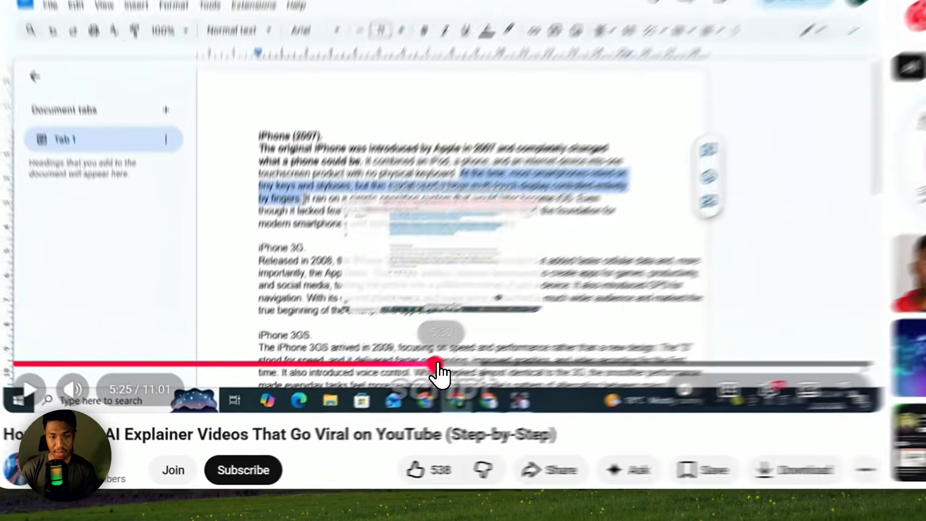
left_click(346, 404)
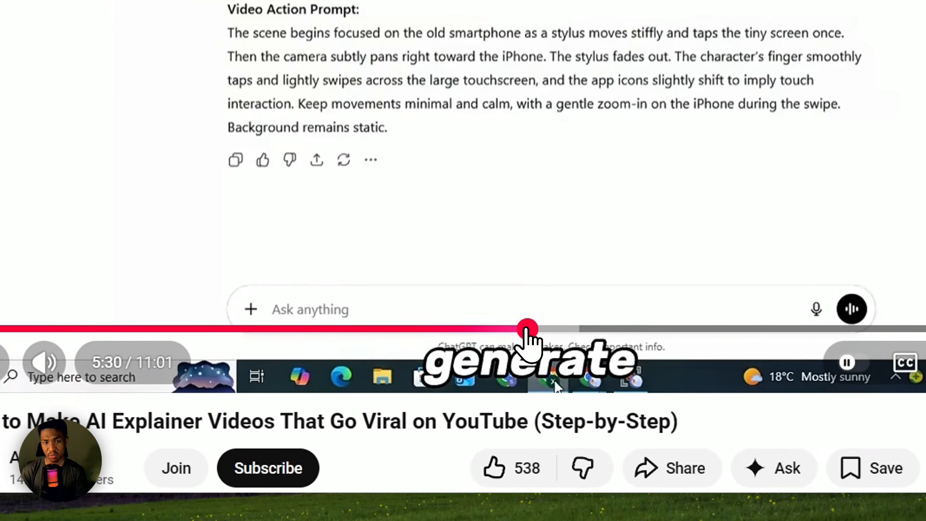
left_click(540, 329)
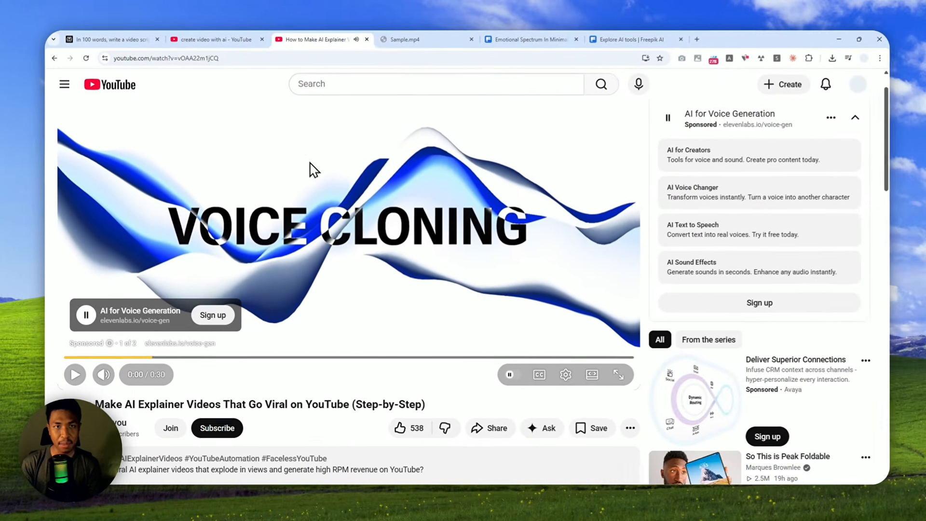
Mute the site playing the AI explainer tutorial and skip the ad running before the video
right_click(301, 39)
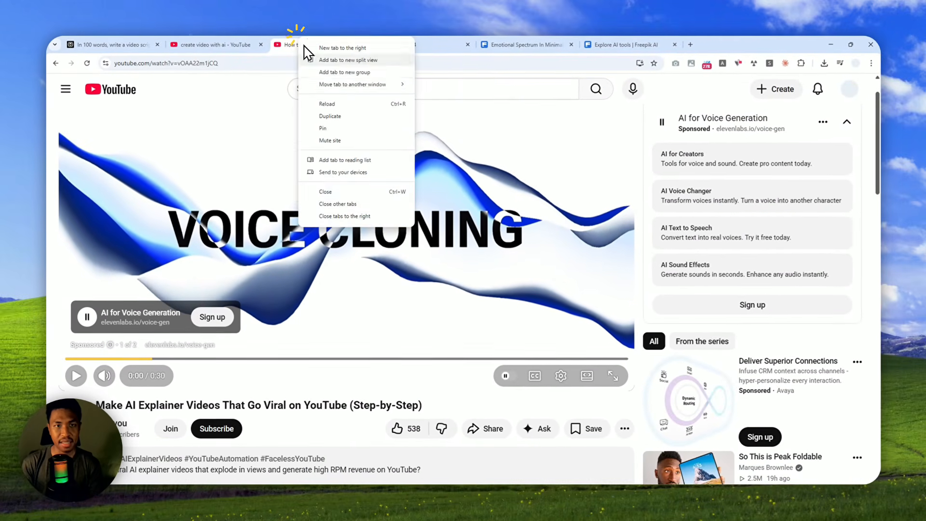
left_click(341, 137)
scroll(364, 228, "up", 1)
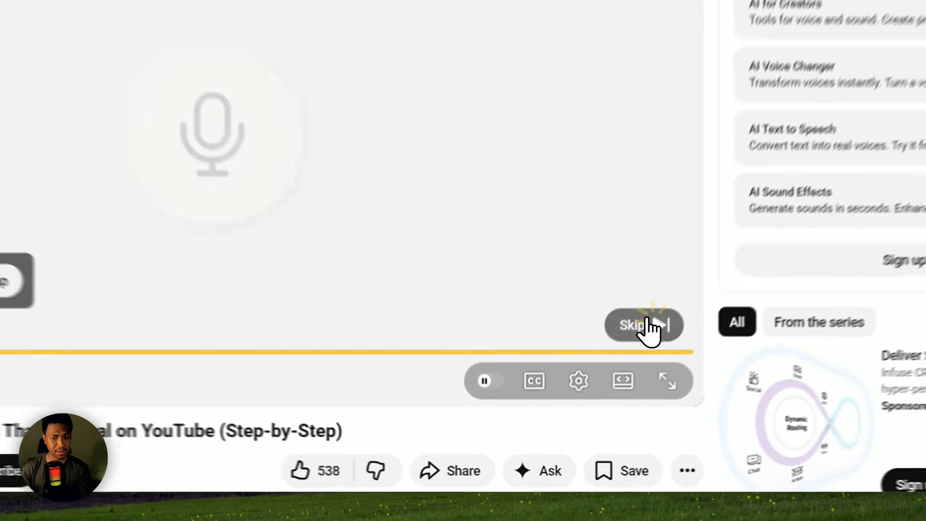
left_click(592, 386)
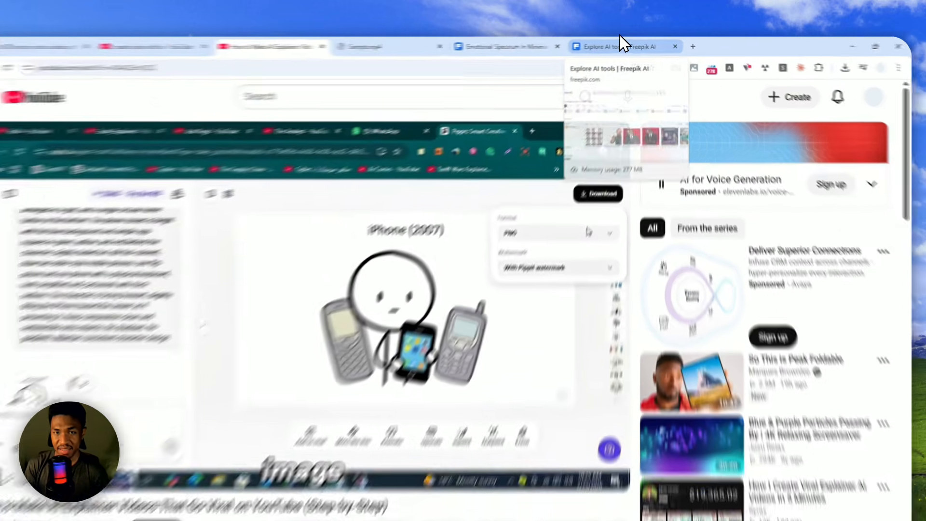
Inspect the generated image list and the Voiceover #1 node in the Emotional Spectrum space on Freepik
left_click(535, 47)
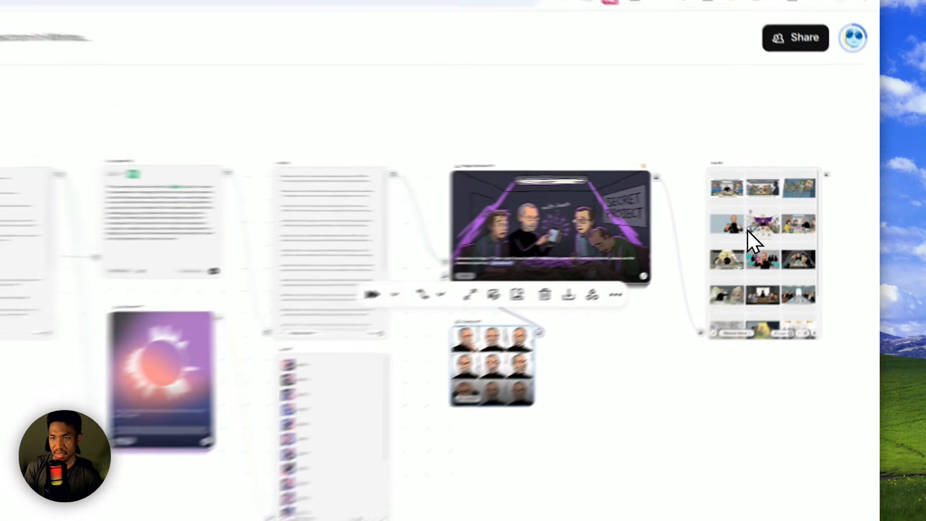
left_click(805, 213)
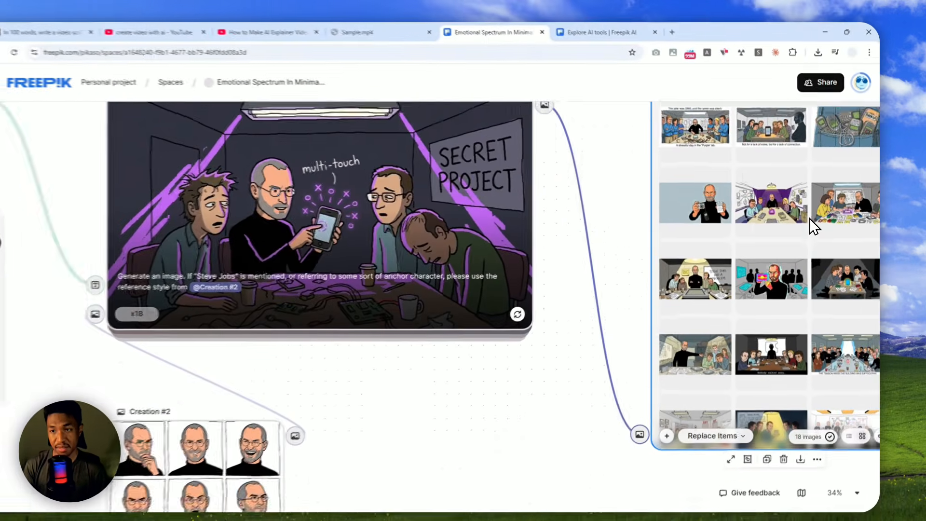
scroll(780, 232, "down", 5)
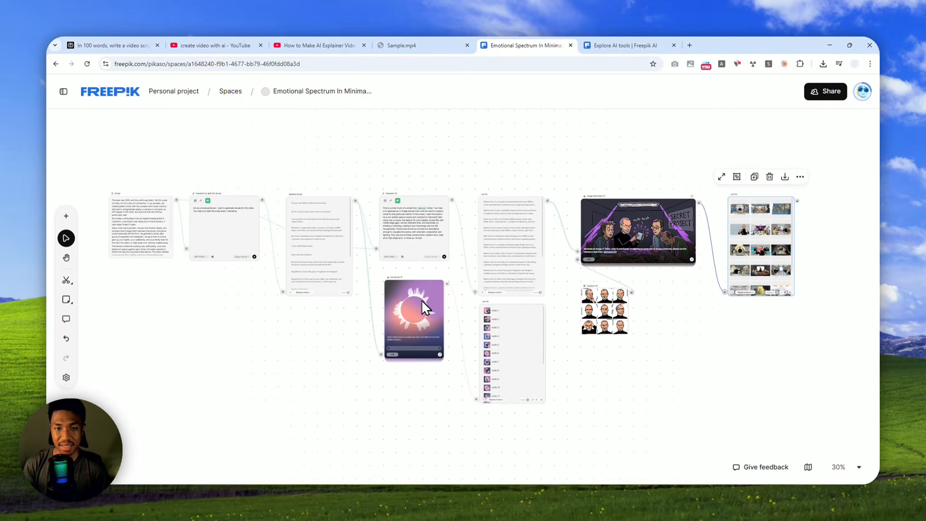
scroll(421, 299, "up", 5)
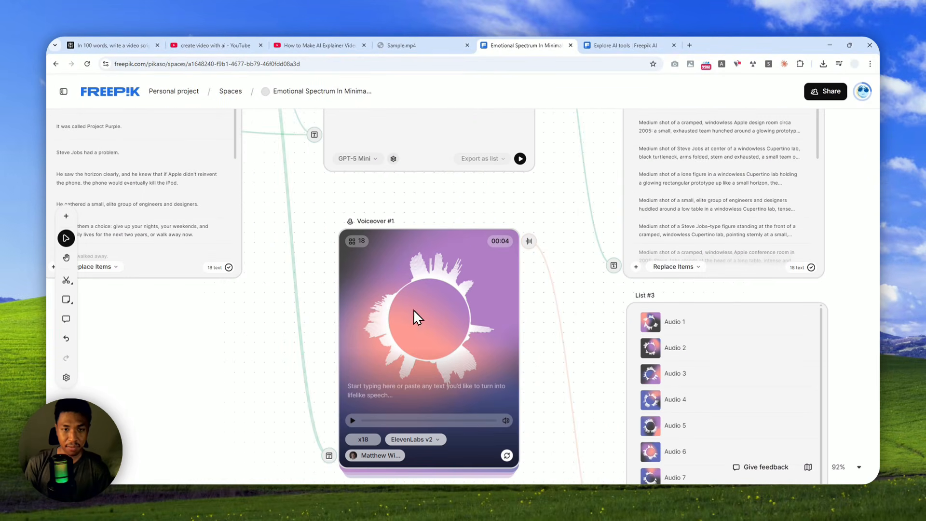
scroll(413, 306, "down", 2)
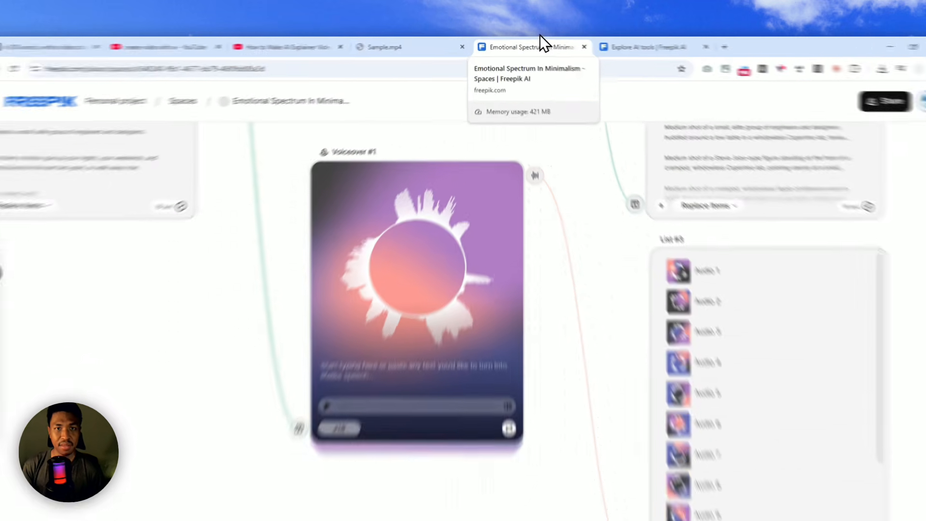
Play Sample.mp4 with the system volume lowered to 14
left_click(402, 45)
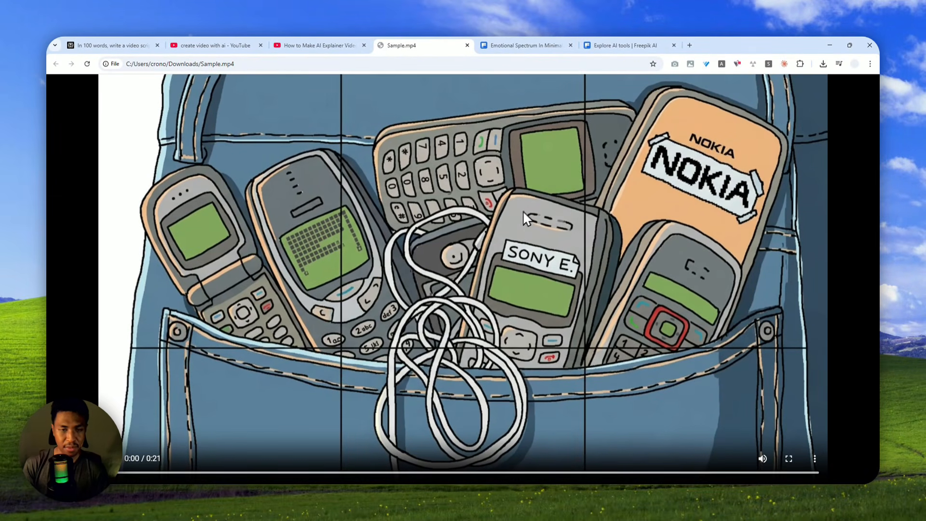
key("XF86AudioLowerVolume")
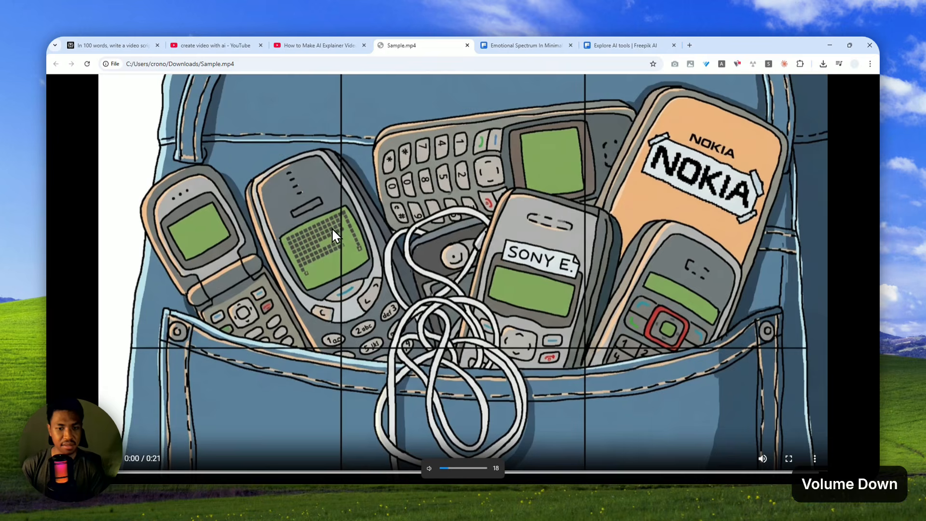
key("XF86AudioLowerVolume")
key("XF86AudioLowerVolume")
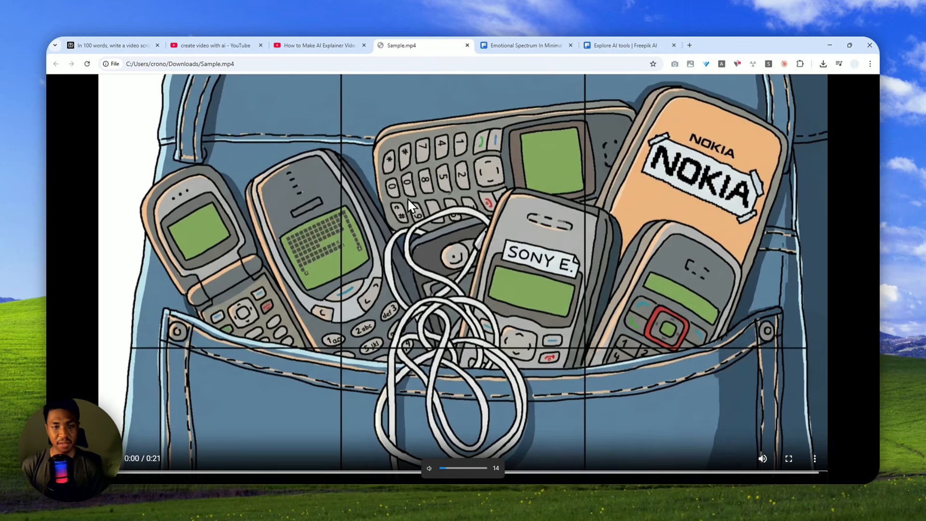
left_click(424, 181)
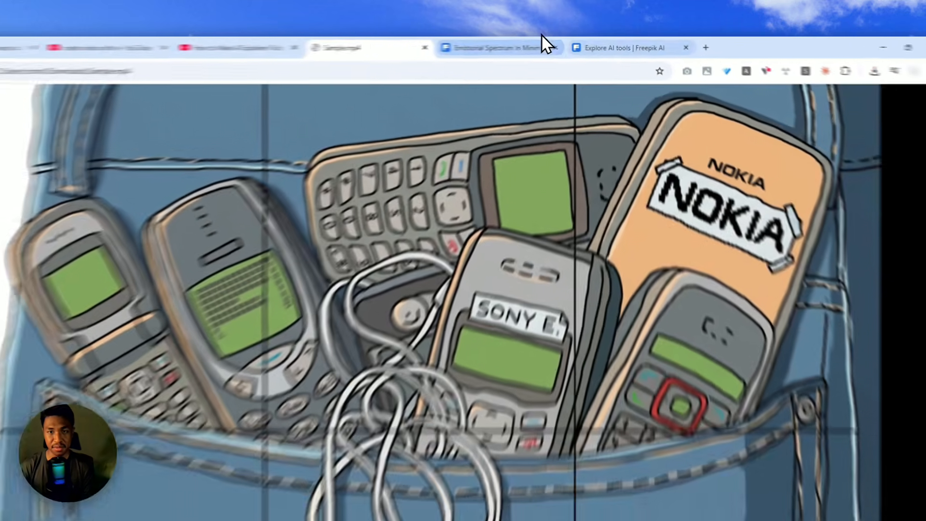
Return to the Emotional Spectrum space and view its complete node workflow from script to image list
left_click(530, 45)
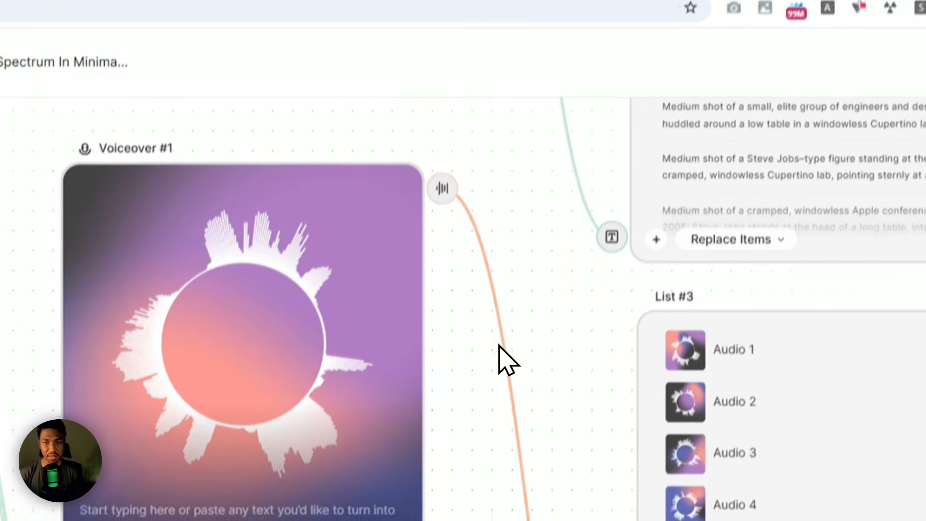
scroll(500, 347, "down", 5)
left_click_drag(295, 243, 379, 327)
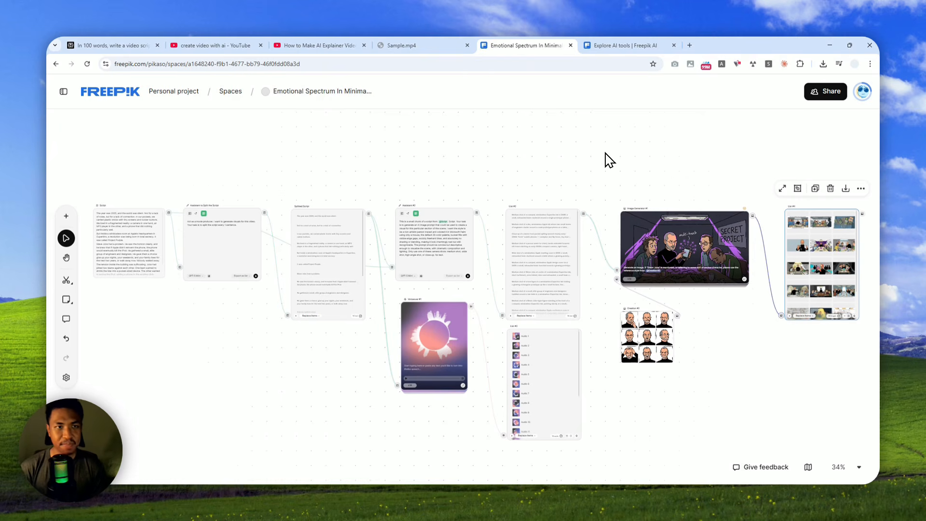
Create a new space from scratch in Freepik Spaces and add a Text node to it
left_click(637, 45)
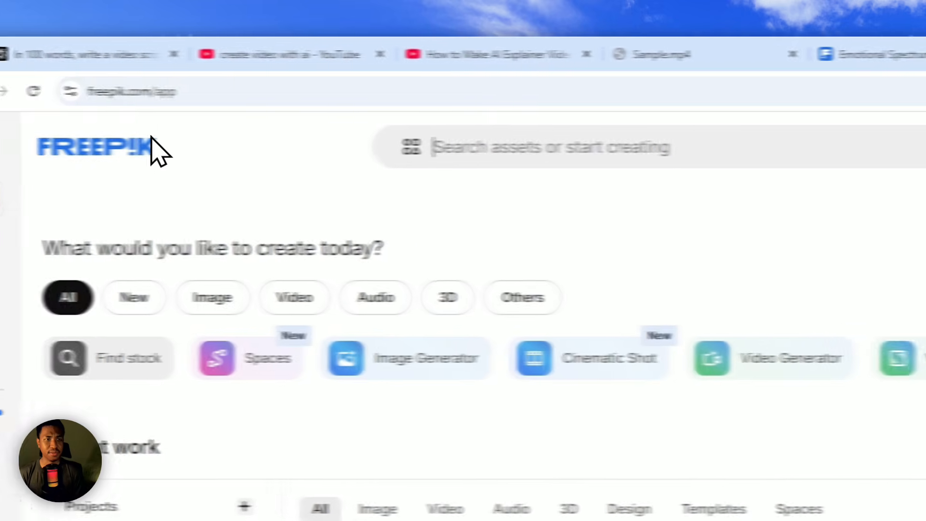
left_click(164, 63)
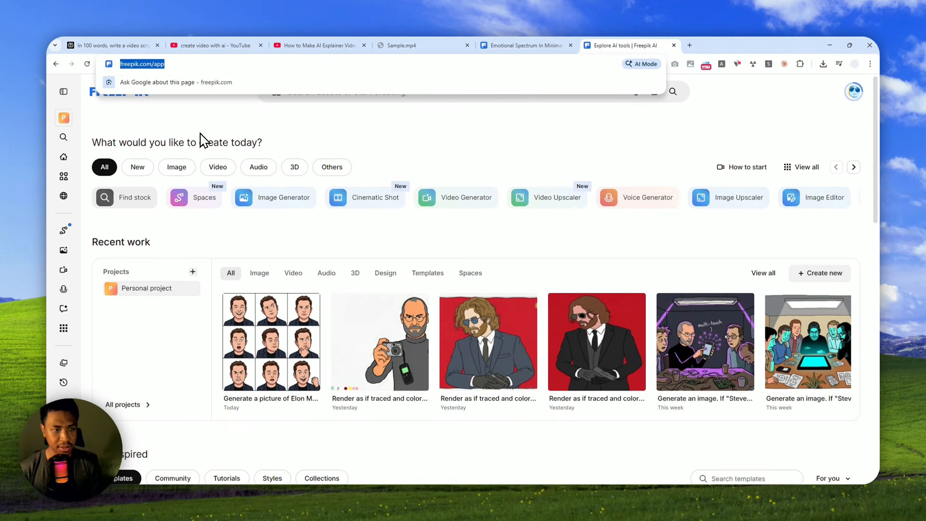
left_click(73, 231)
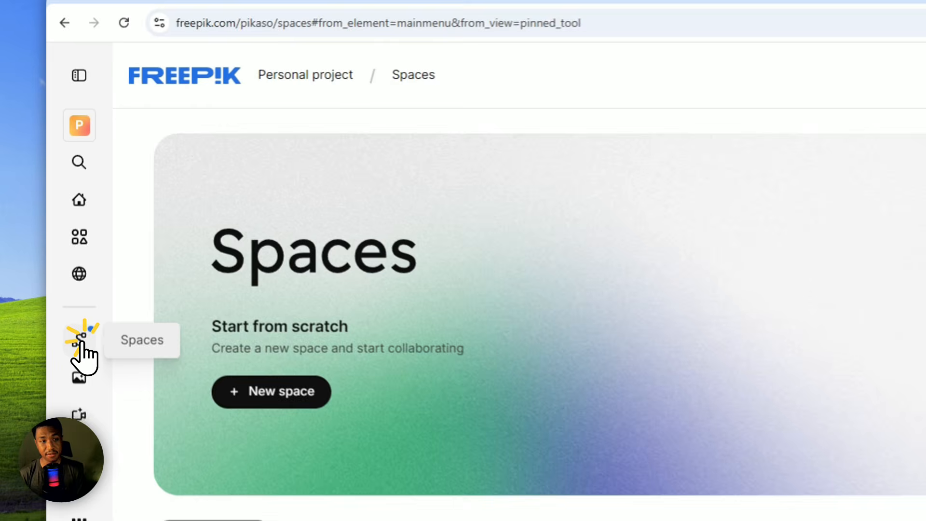
scroll(400, 193, "down", 2)
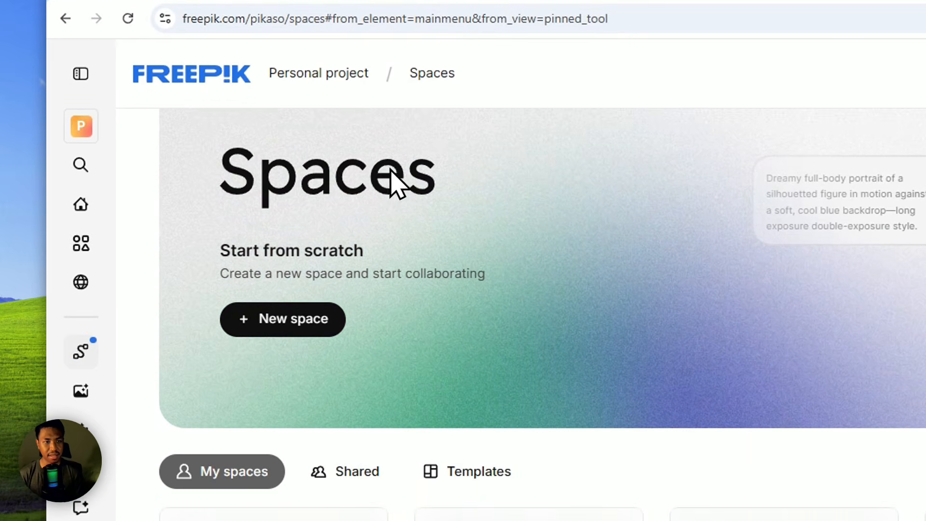
left_click(290, 320)
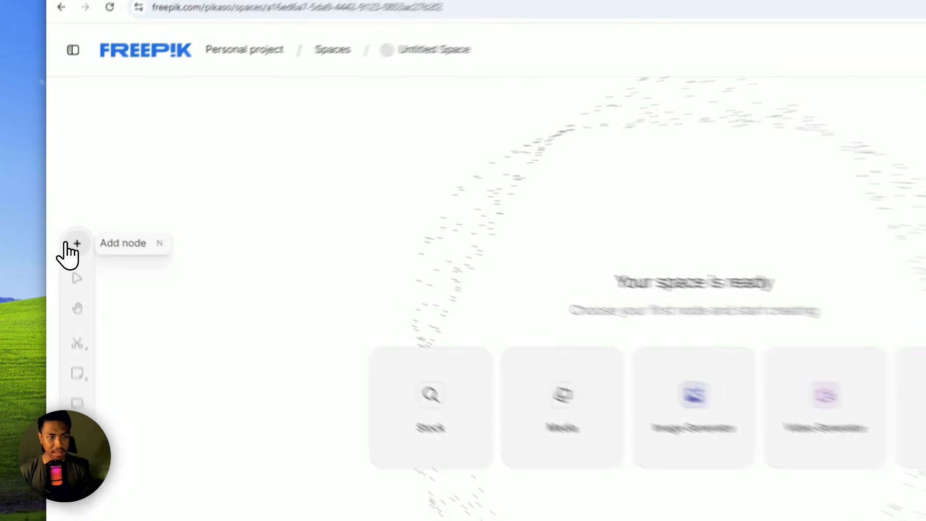
left_click(66, 215)
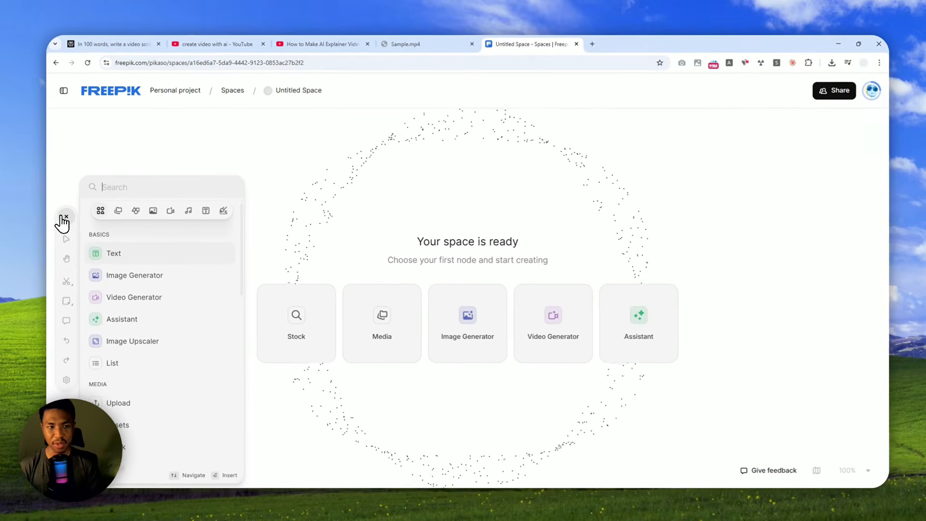
left_click(133, 256)
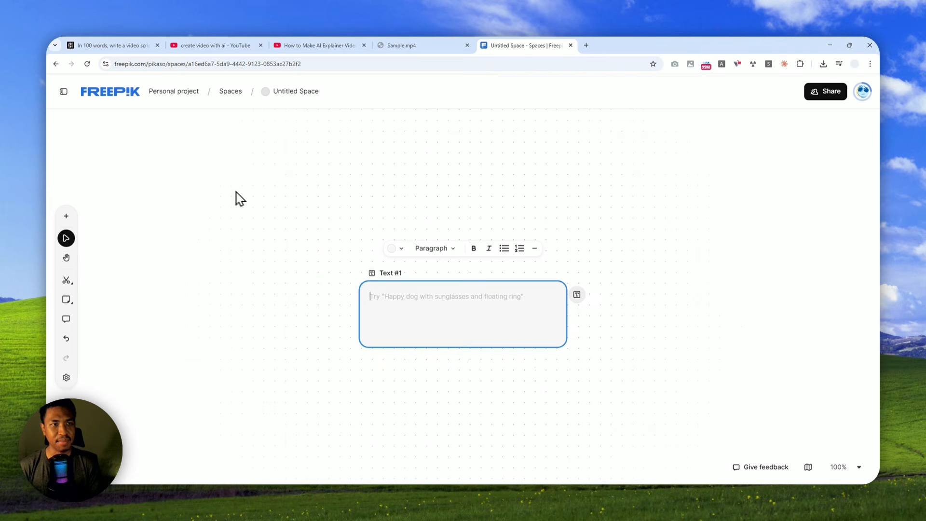
Copy the full SpaceX video script from the Perplexity answer and paste it into the empty Text node in the Freepik space
left_click(115, 45)
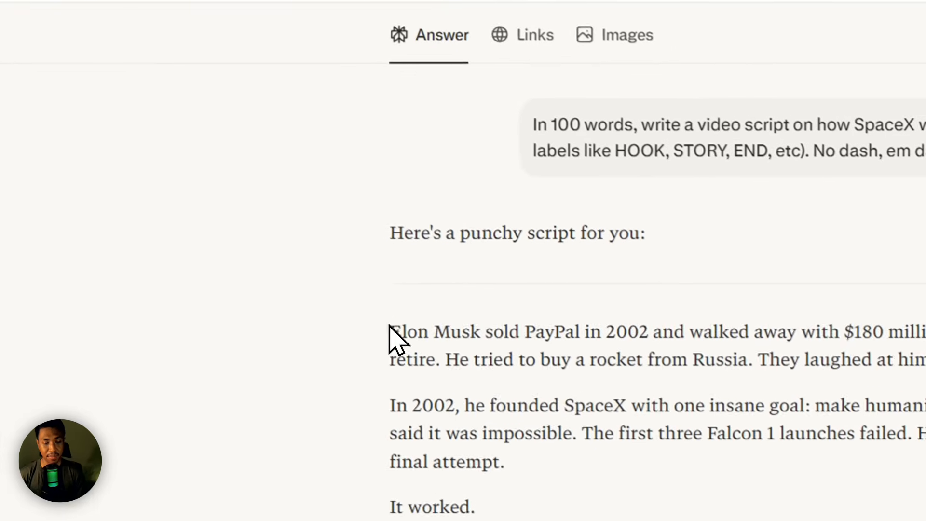
left_click_drag(390, 327, 537, 275)
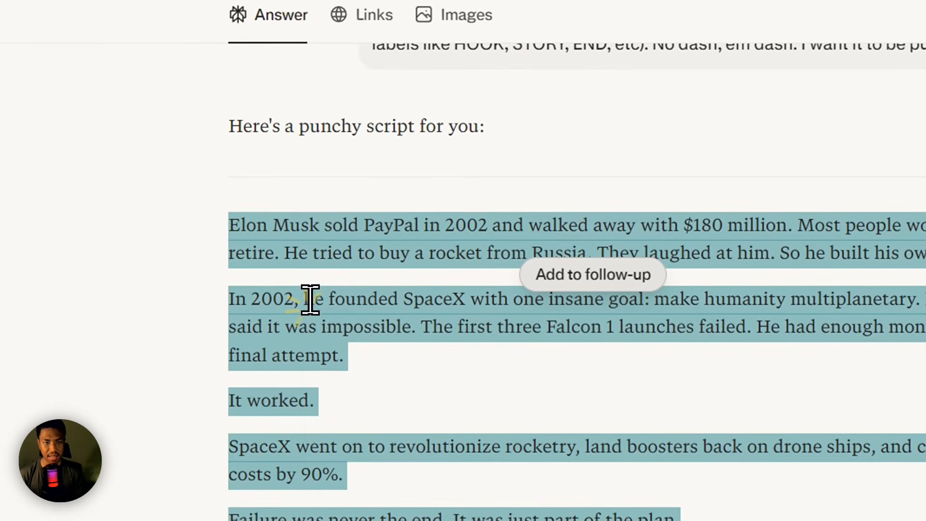
right_click(193, 164)
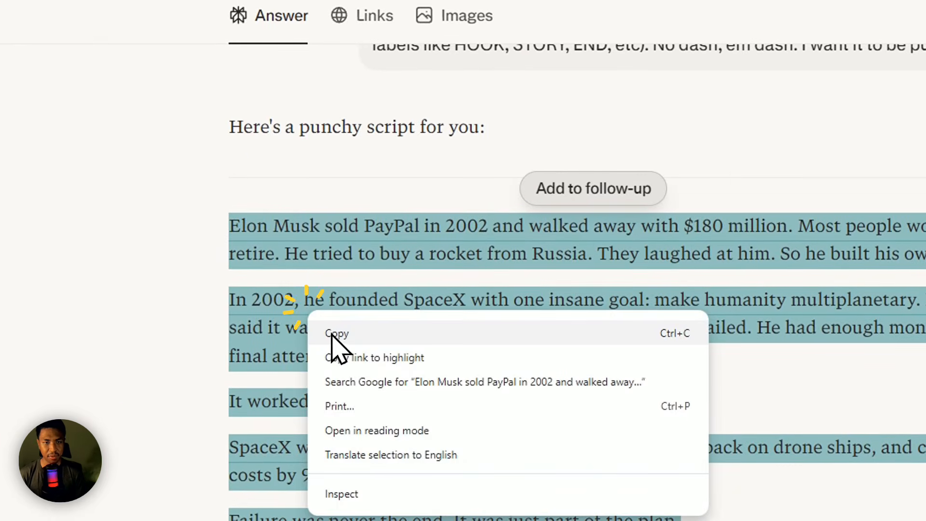
left_click(333, 334)
left_click(550, 35)
left_click(385, 377)
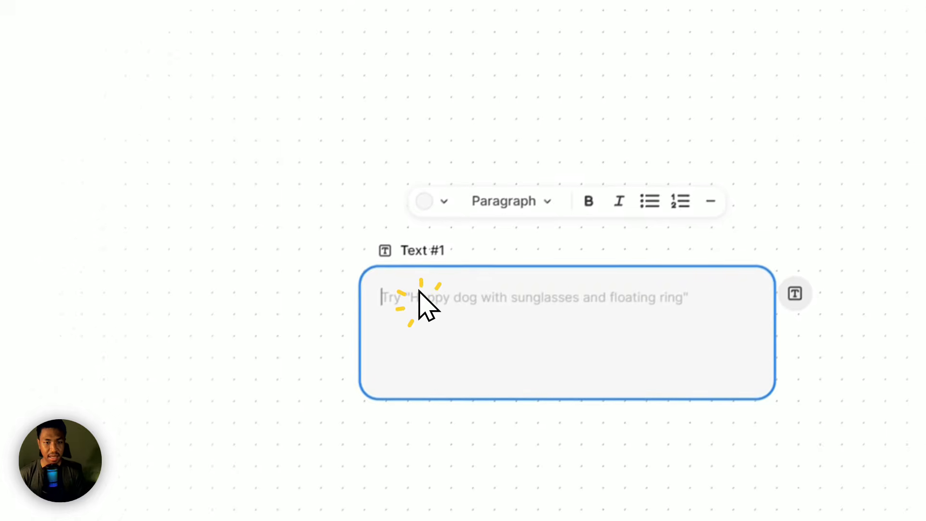
key("ctrl+v")
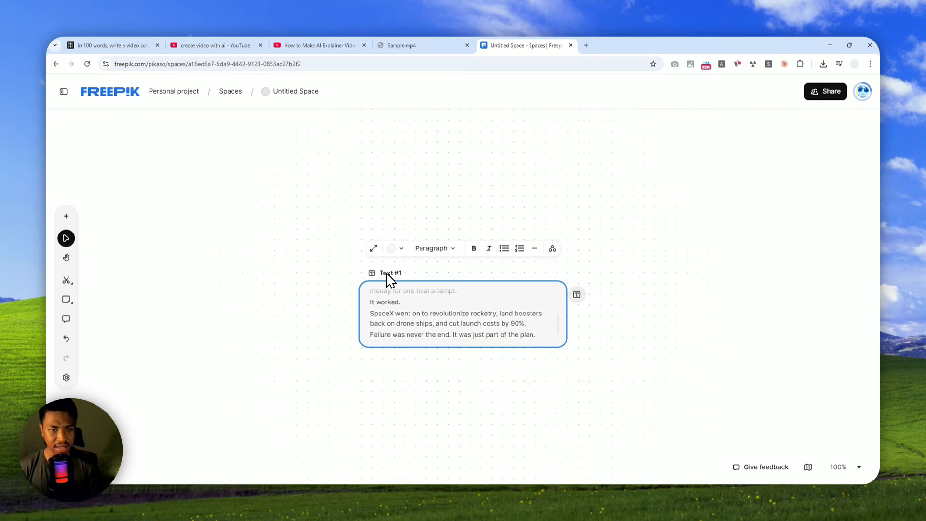
Rename the Text node holding the SpaceX script as Script and return to the beginning of its text
double_click(389, 274)
type("Script")
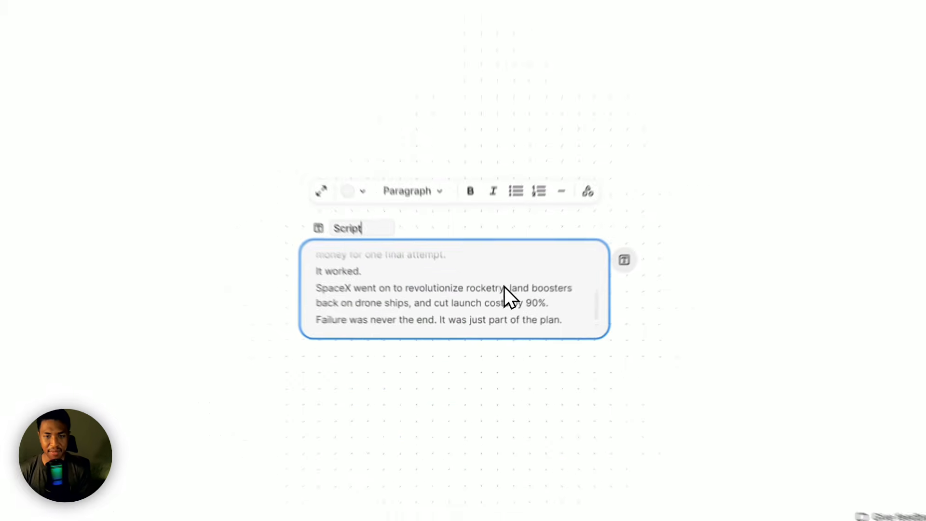
scroll(473, 314, "up", 10)
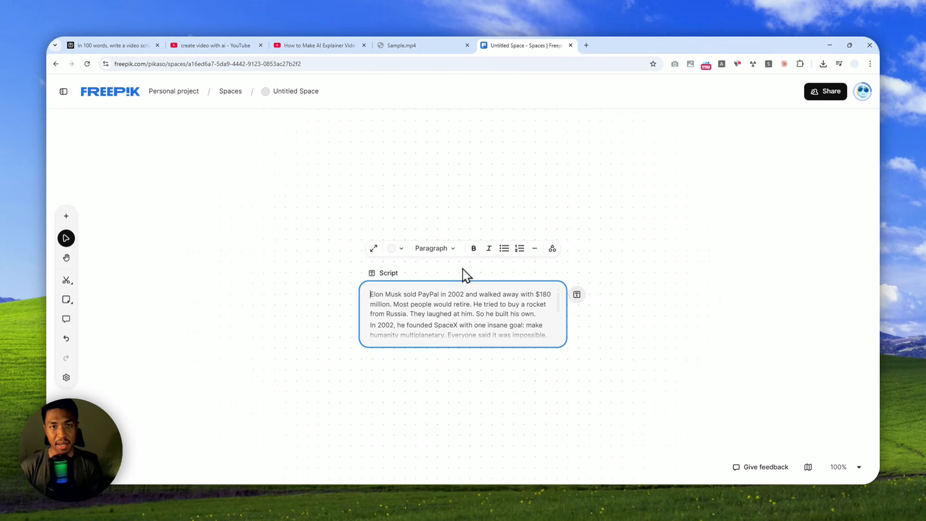
View the opening, middle and meeting-room scenes of the Sample.mp4 video, and return to the untitled Freepik space
left_click(425, 46)
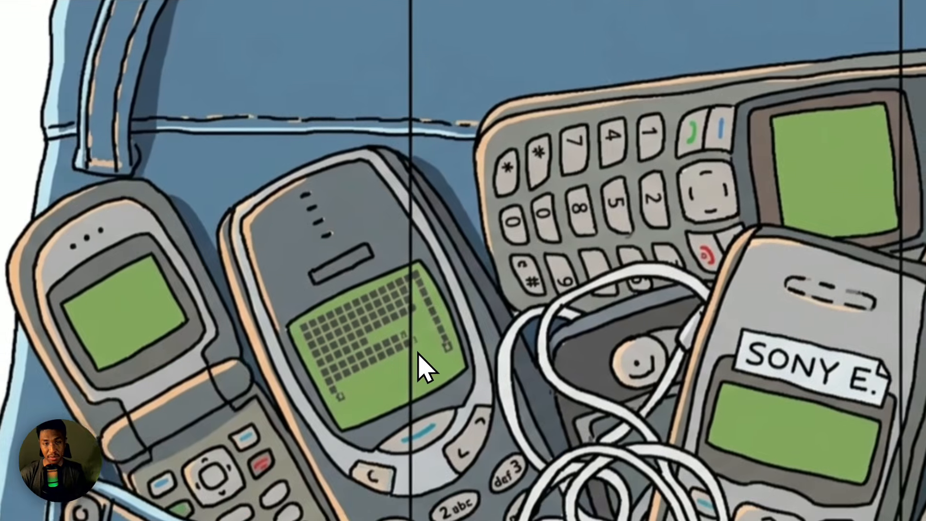
left_click_drag(302, 467, 506, 475)
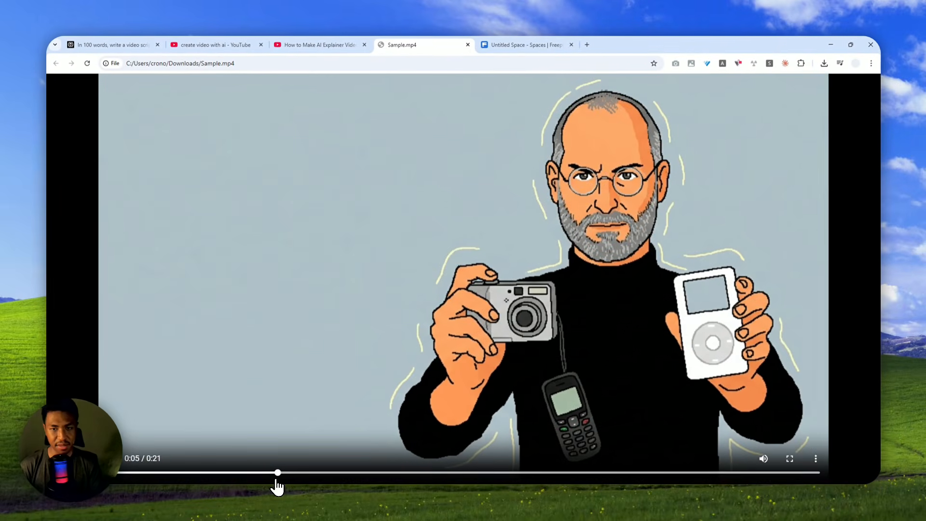
left_click_drag(277, 479, 533, 478)
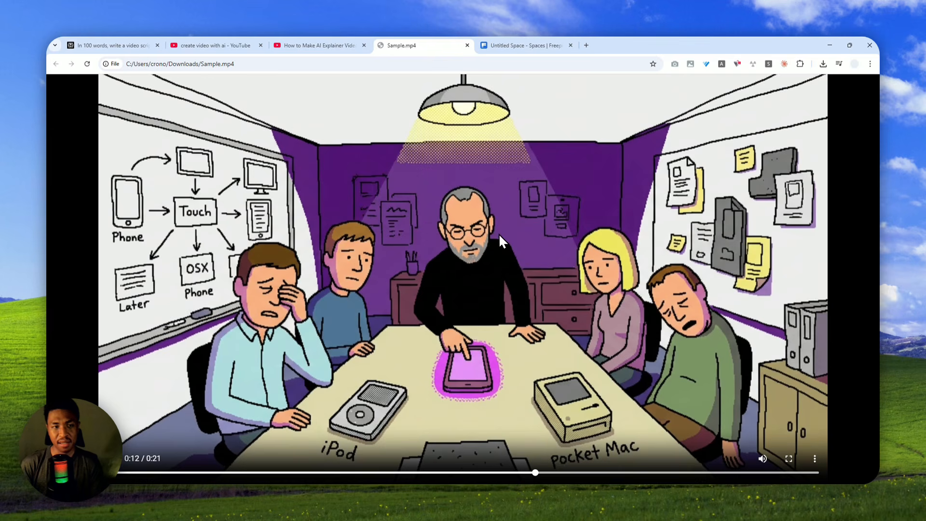
left_click(527, 45)
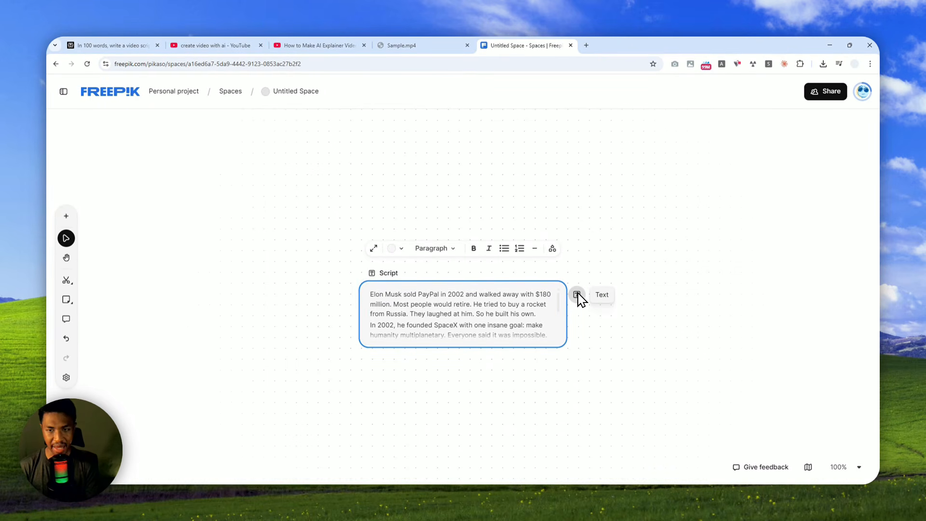
Add an Assistant node connected to the text output of the Script node
left_click_drag(578, 296, 622, 338)
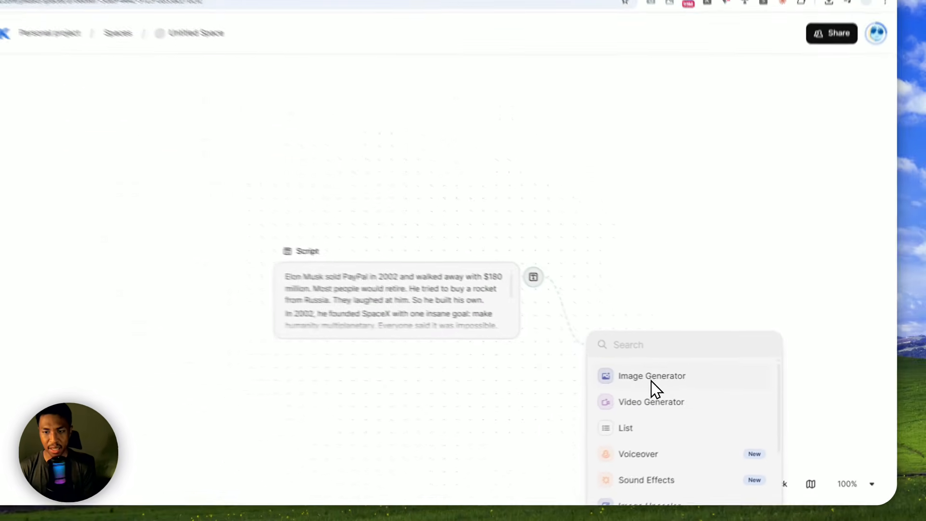
scroll(593, 405, "down", 3)
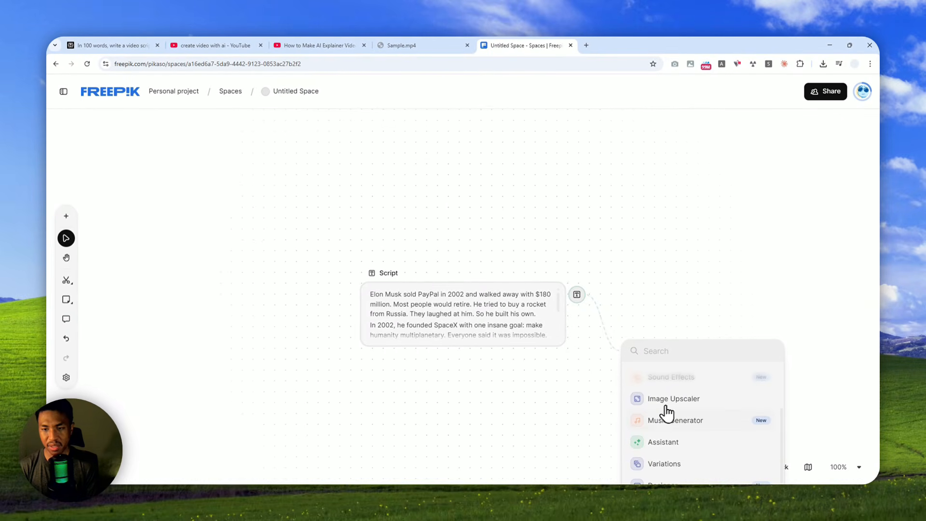
left_click(664, 444)
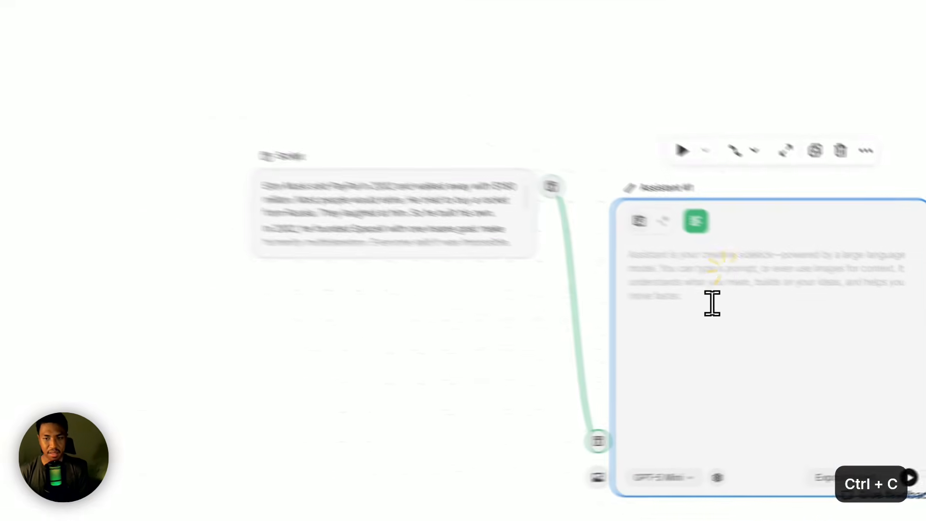
type("Act as a movie producer. I want to generate visuals for this video. Your task is to split the script every 1 sentence.")
key("ctrl+z")
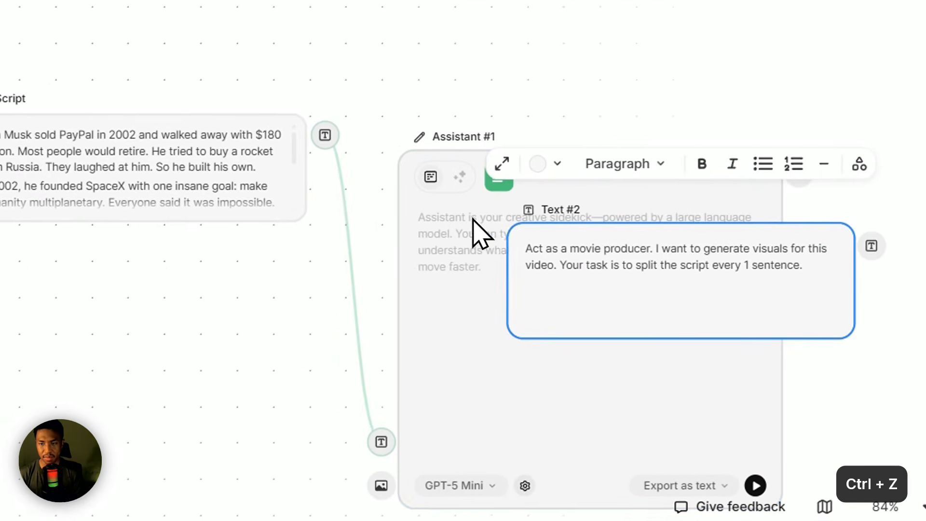
key("Delete")
left_click(593, 250)
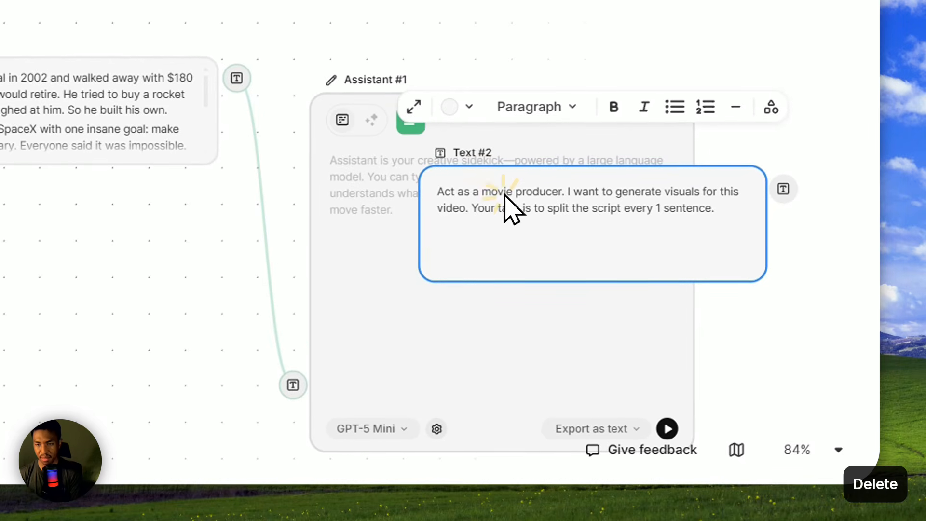
key("BackSpace")
key("BackSpace")
left_click(496, 163)
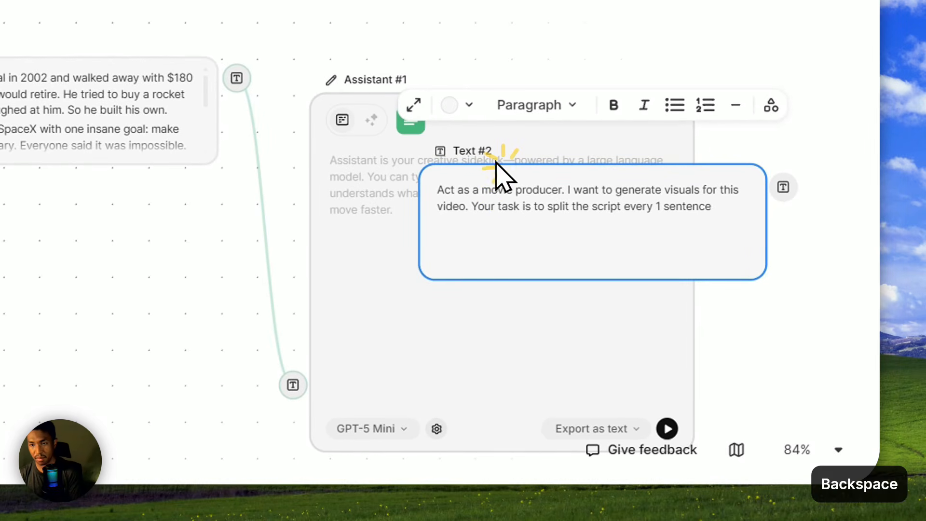
left_click(372, 263)
left_click(555, 216)
left_click(731, 212)
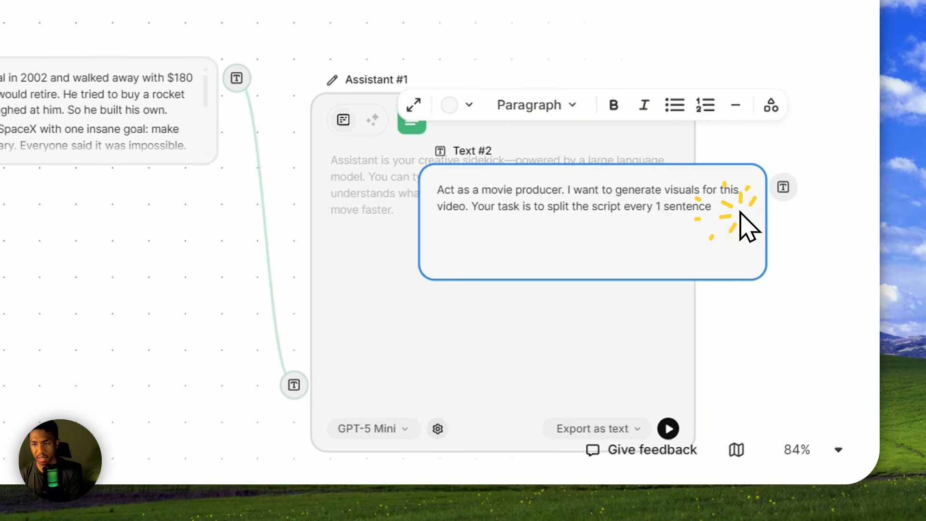
right_click(678, 199)
left_click(719, 438)
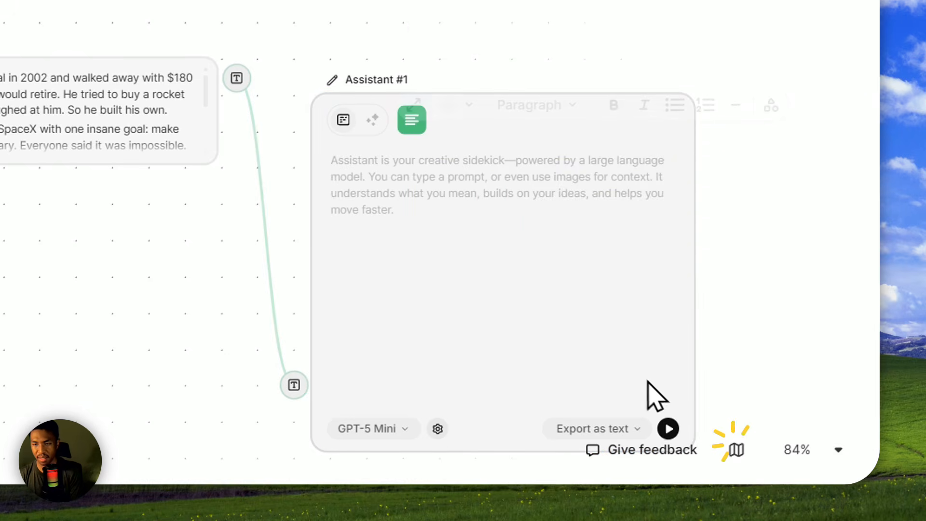
Enter in the Assistant node "Act as a movie producer. I want to generate visuals for this video. Your task is to split the script every 1 sentence."
left_click(362, 188)
right_click(347, 158)
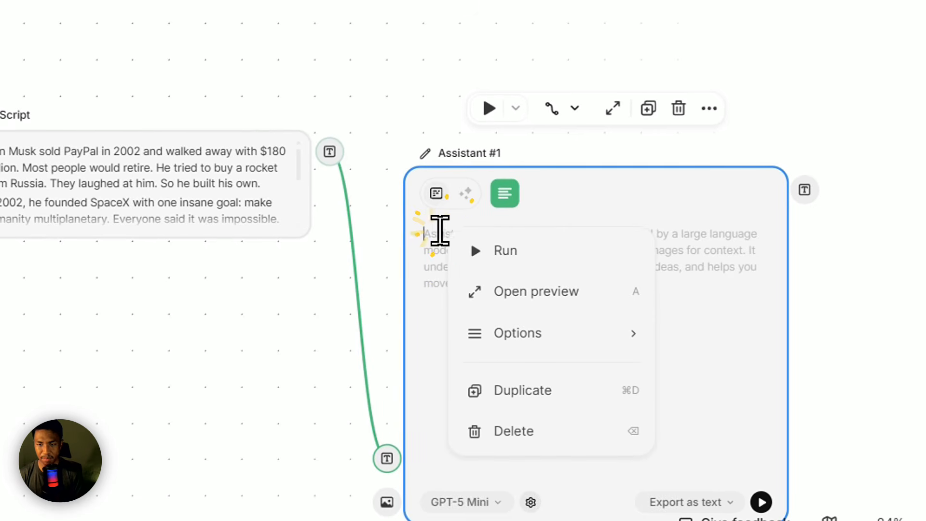
left_click(440, 230)
type("Act as a movie producer. I want to generate visuals for this video. Your task is to split the script every 1 sentence.")
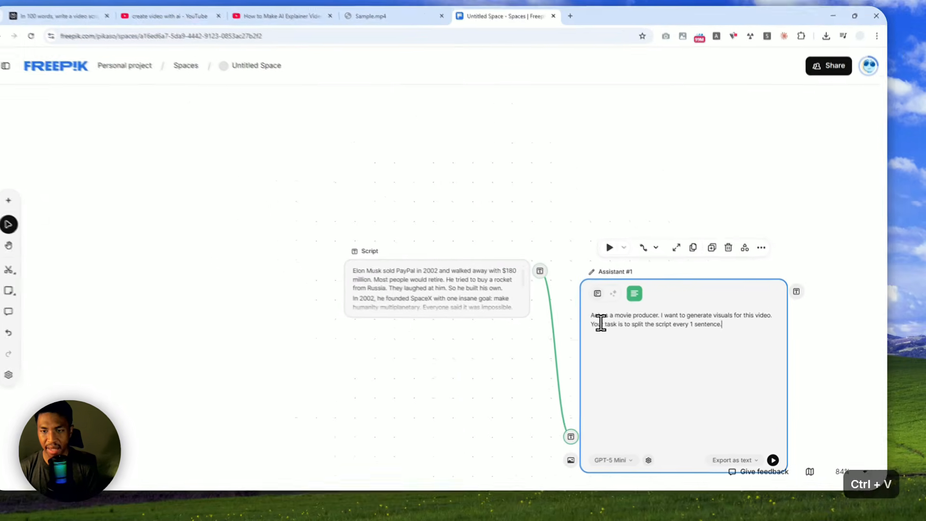
Compare the Assistant prompt's one-sentence split instruction with the first sentences of the script in the Perplexity answer, and return to the Freepik space
scroll(641, 320, "up", 4)
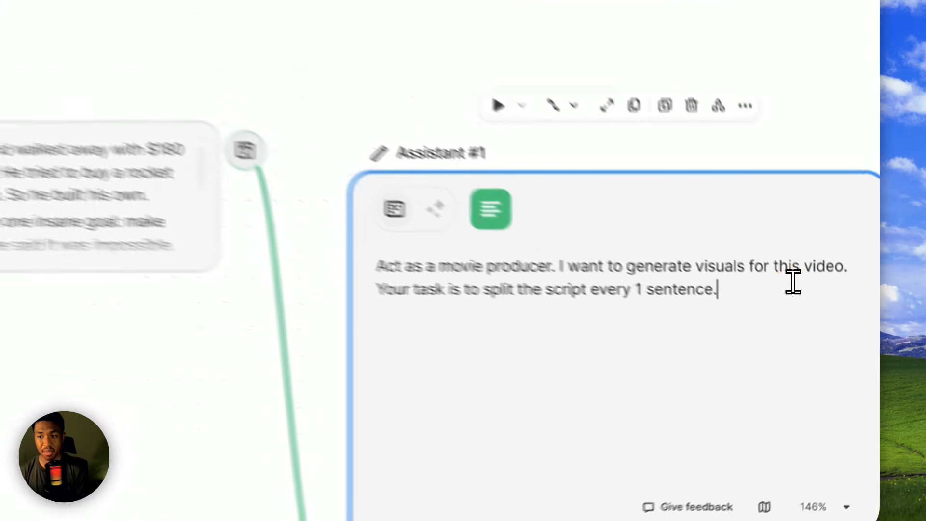
left_click(827, 326)
left_click(578, 332)
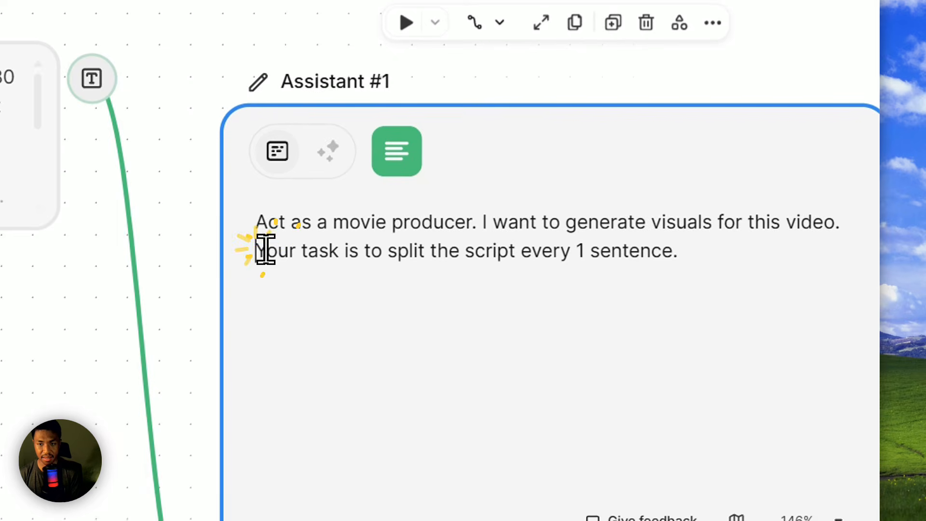
left_click_drag(258, 250, 432, 258)
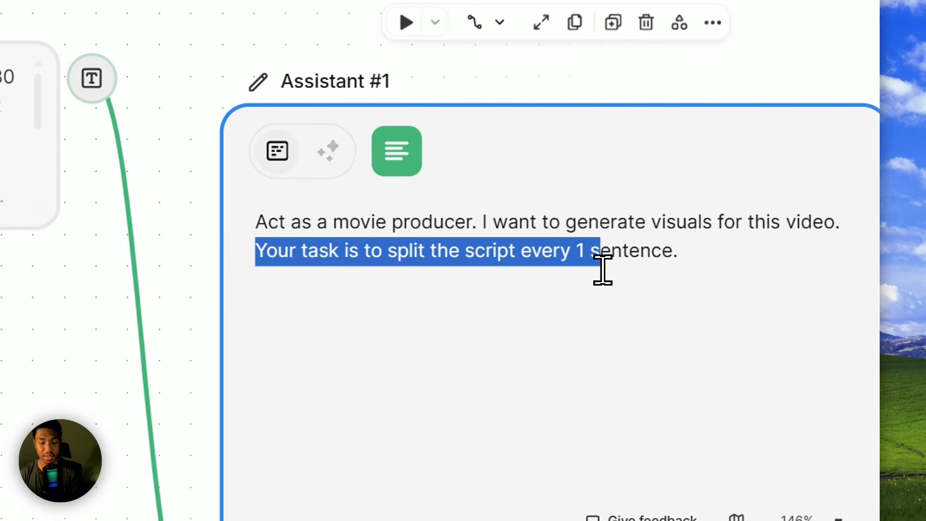
left_click_drag(602, 270, 684, 271)
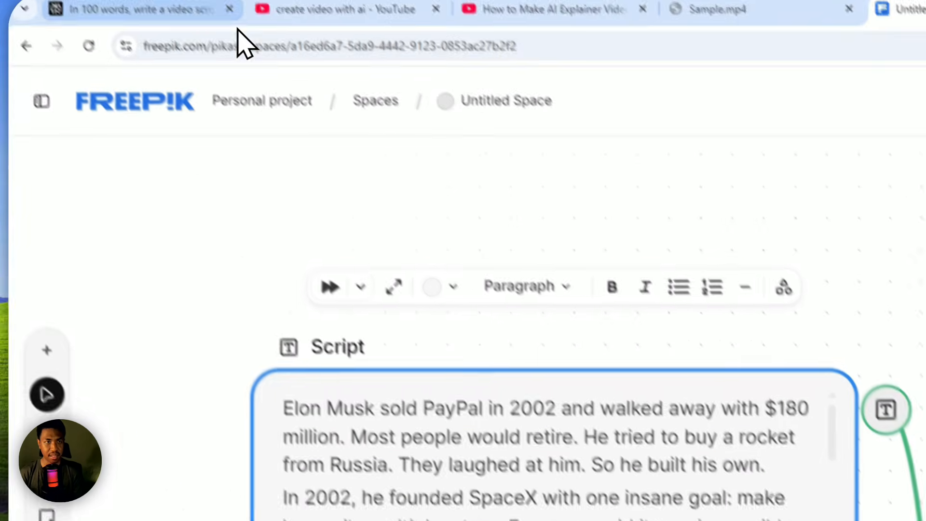
left_click(176, 8)
left_click(367, 306)
left_click_drag(265, 285, 856, 289)
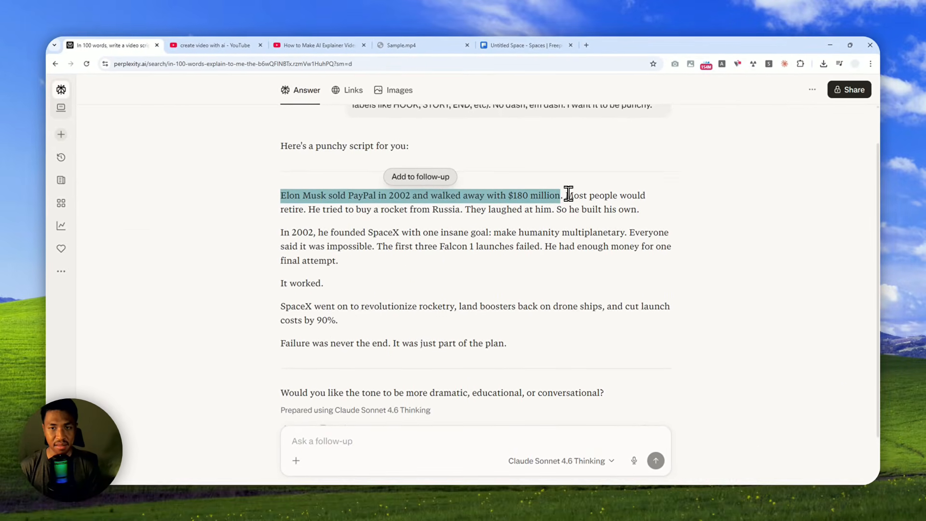
double_click(568, 194)
left_click_drag(353, 205, 300, 218)
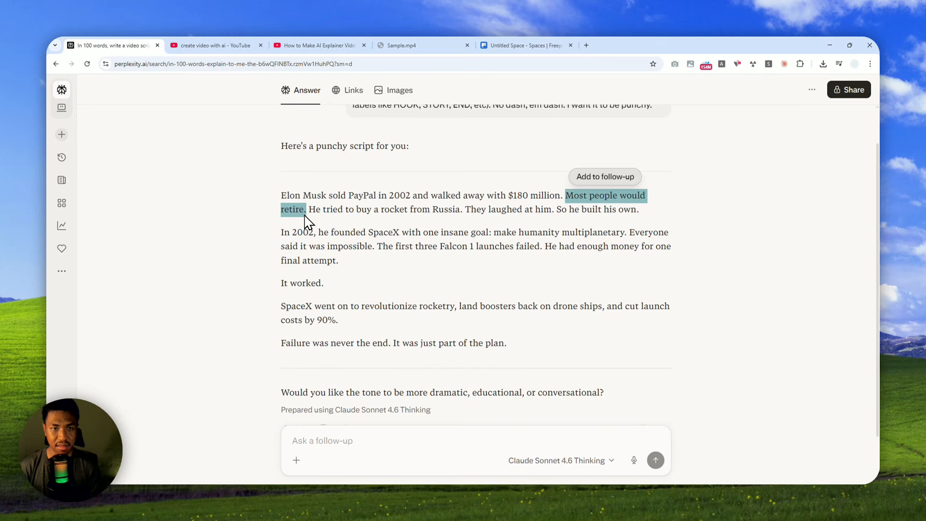
left_click(309, 212)
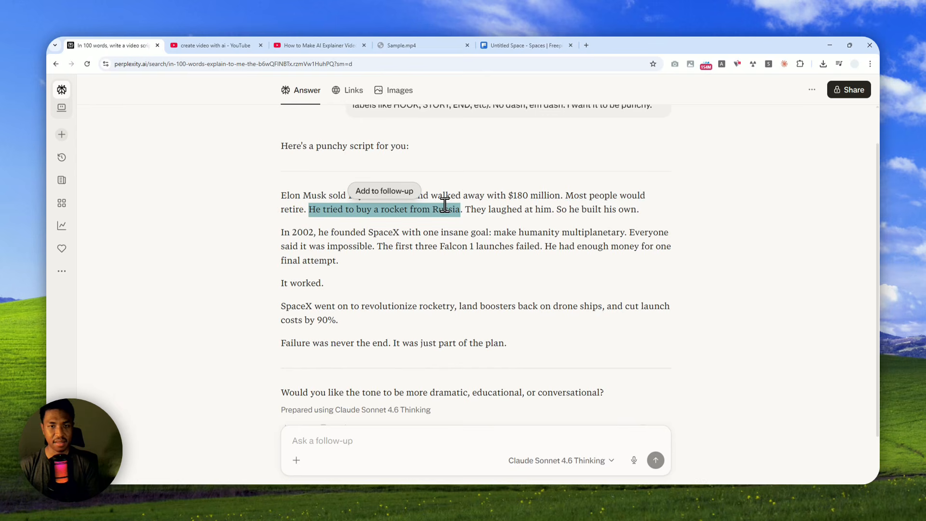
left_click(505, 46)
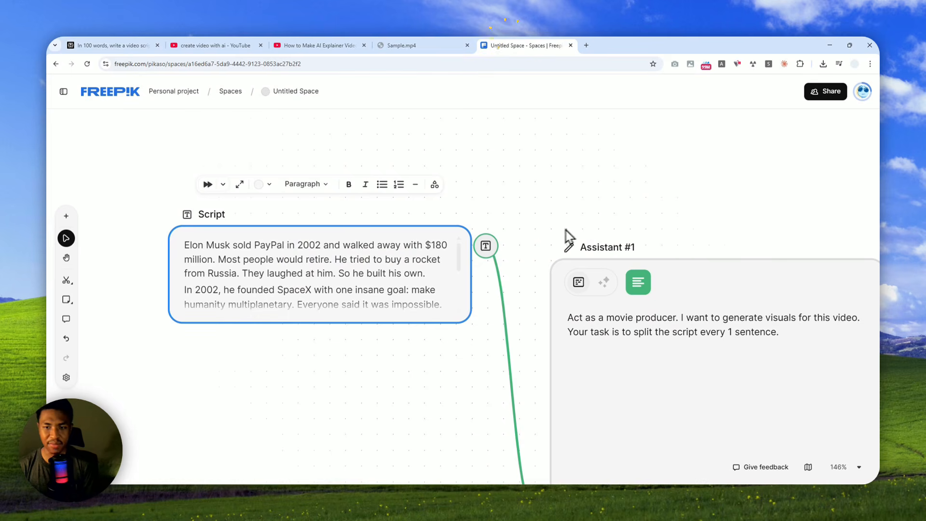
Check the Assistant node's available models, keep GPT-5 Mini, and set its results to Export As List
scroll(521, 179, "right", 4)
scroll(545, 328, "down", 3)
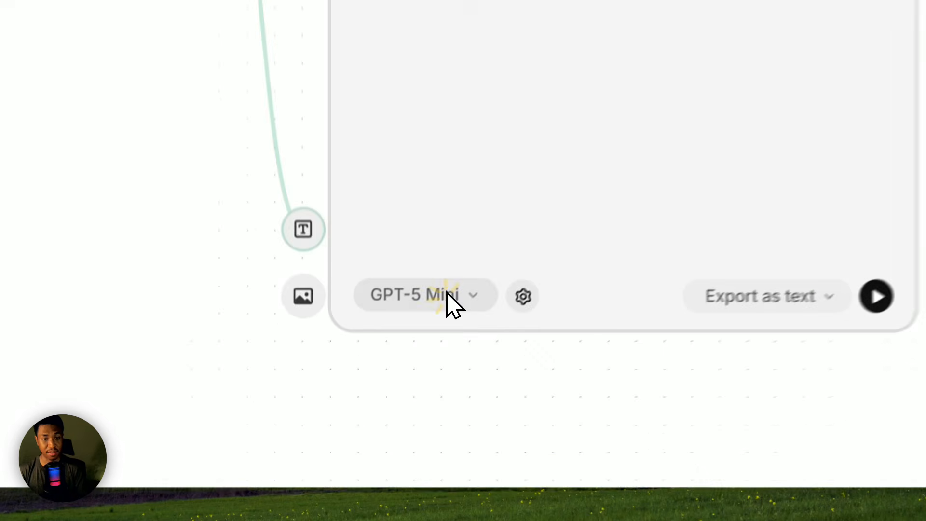
left_click(406, 375)
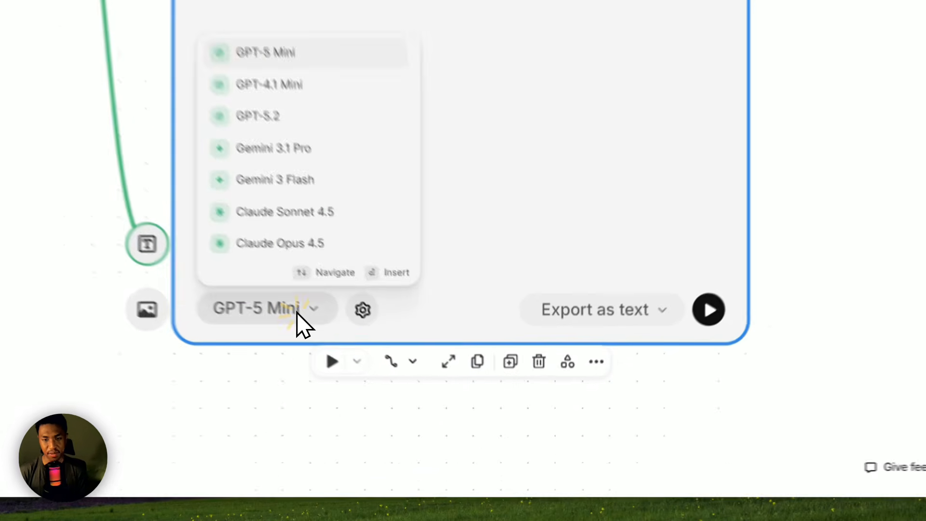
left_click(402, 376)
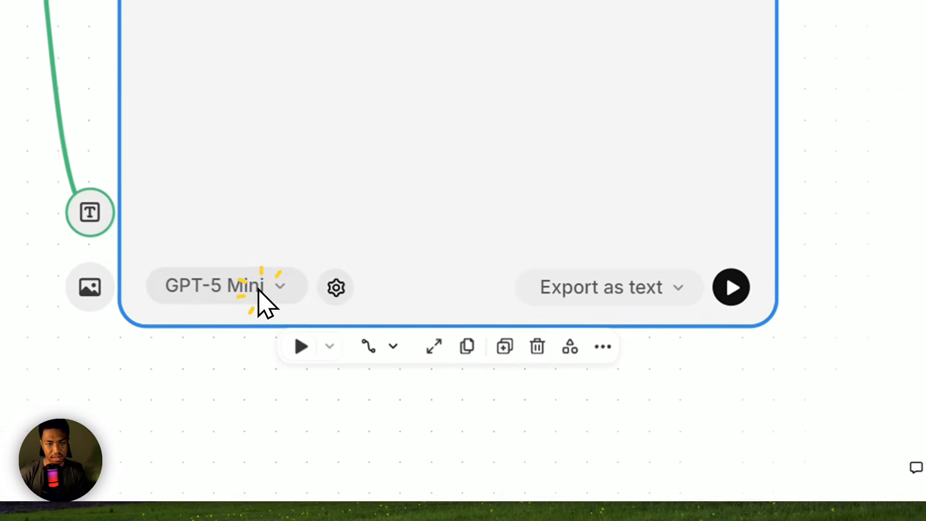
left_click(259, 291)
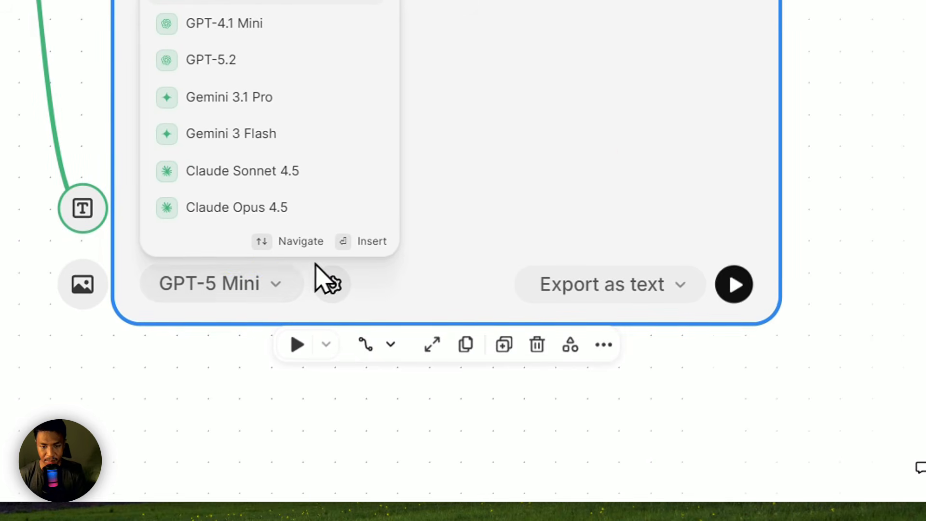
left_click(622, 190)
left_click(627, 295)
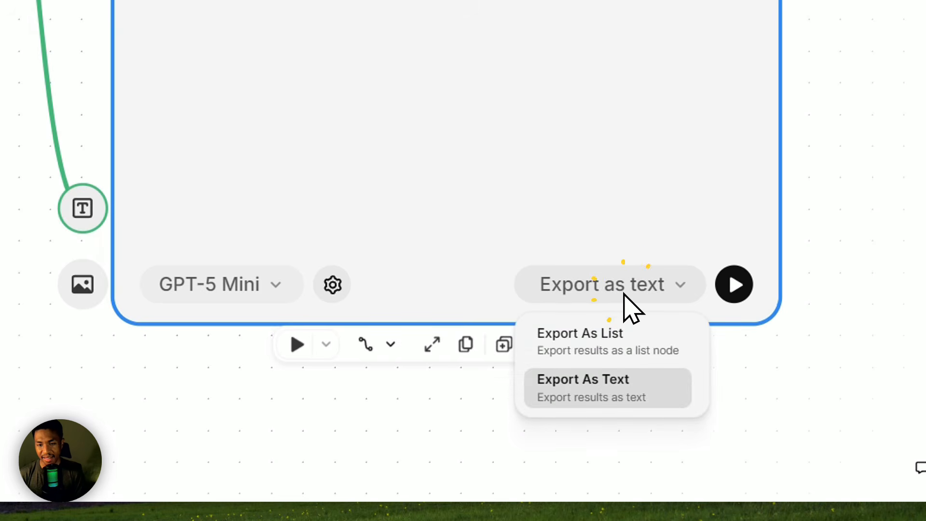
left_click(606, 350)
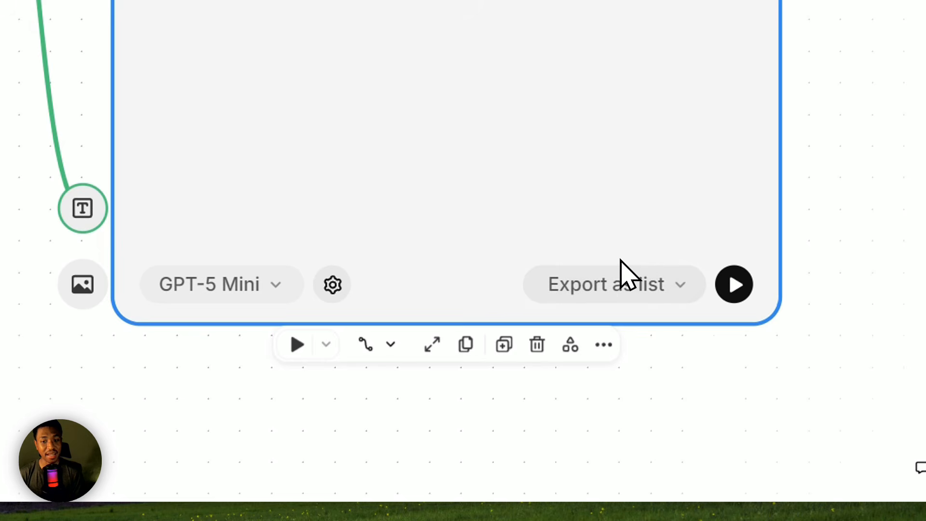
Add a List node connected to the text output of the Assistant node and select it
left_click_drag(695, 157, 557, 186)
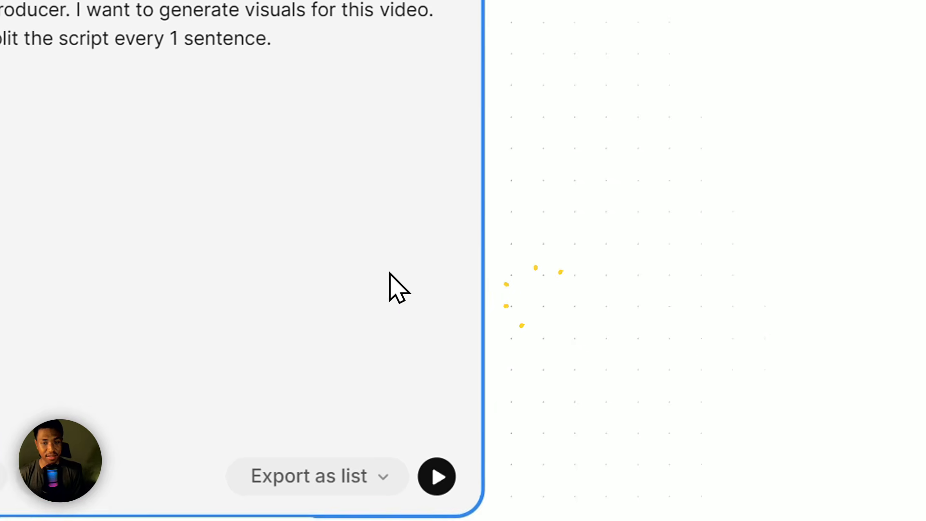
scroll(548, 83, "down", 3)
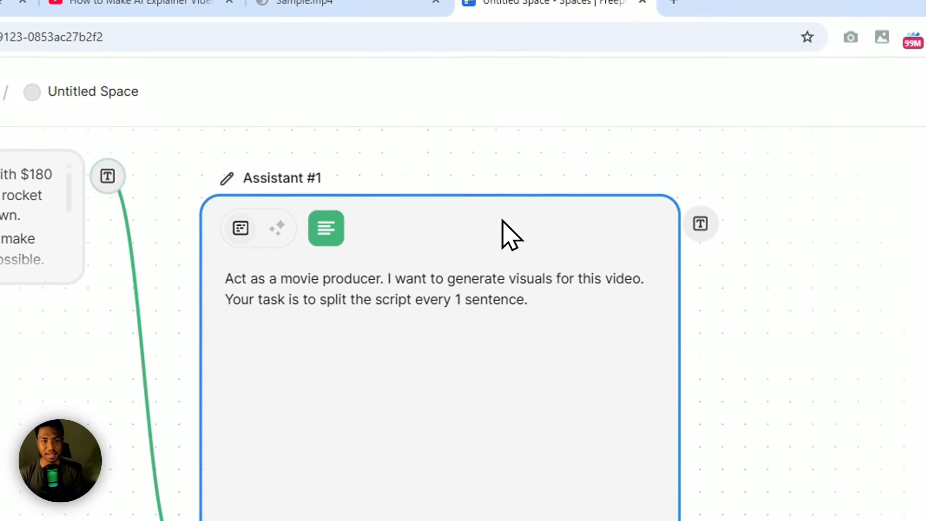
mouse_move(449, 216)
left_mouse_down()
mouse_move(451, 164)
mouse_move(444, 215)
left_mouse_up()
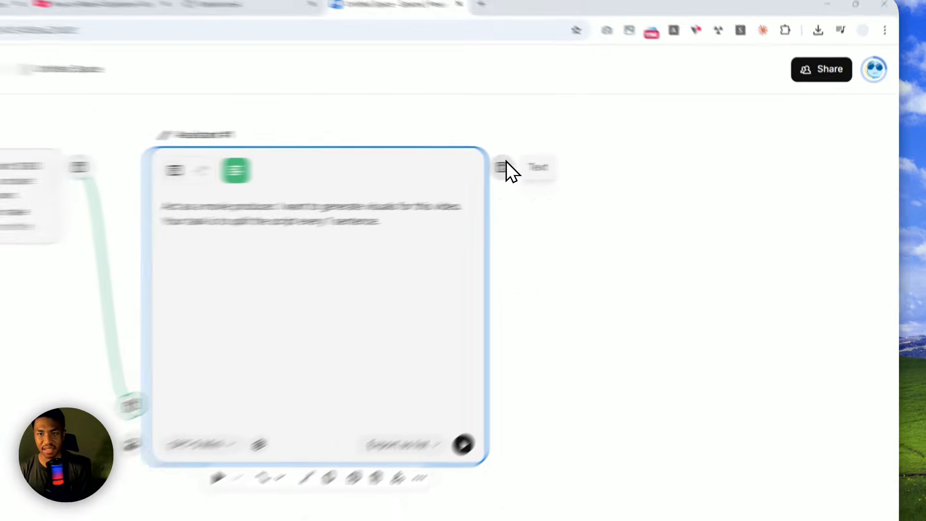
left_click_drag(601, 161, 702, 250)
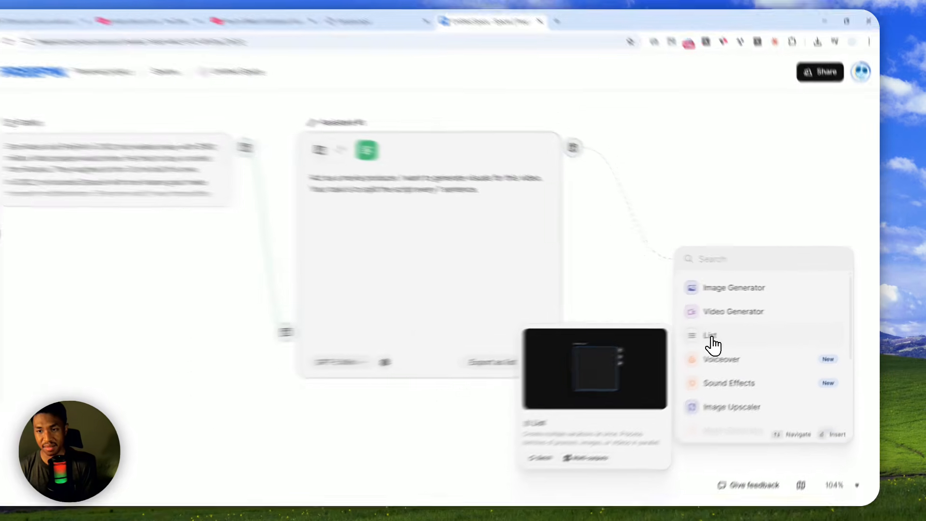
left_click(728, 332)
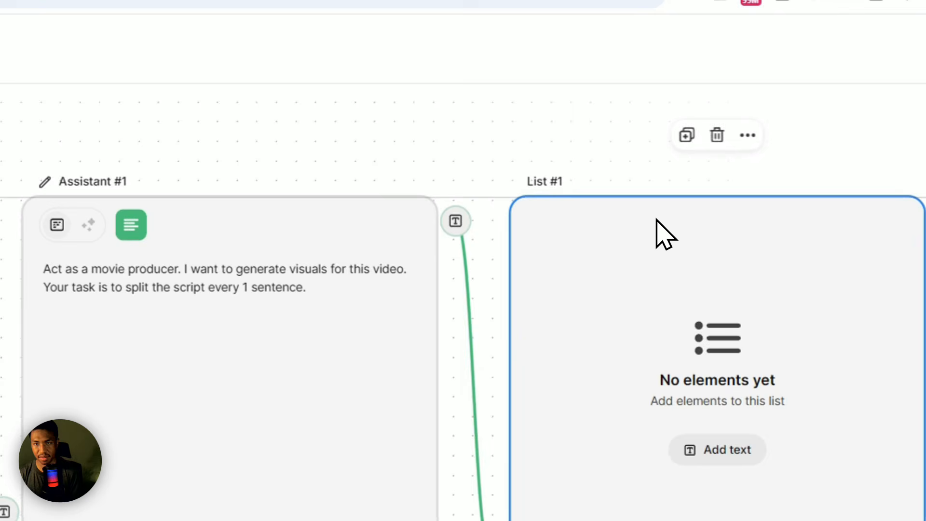
left_click(70, 304)
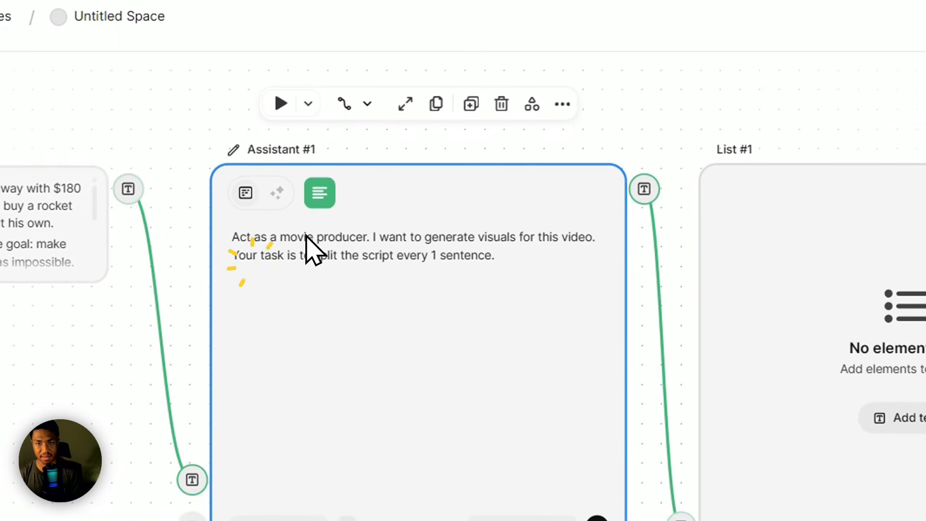
left_click(785, 225)
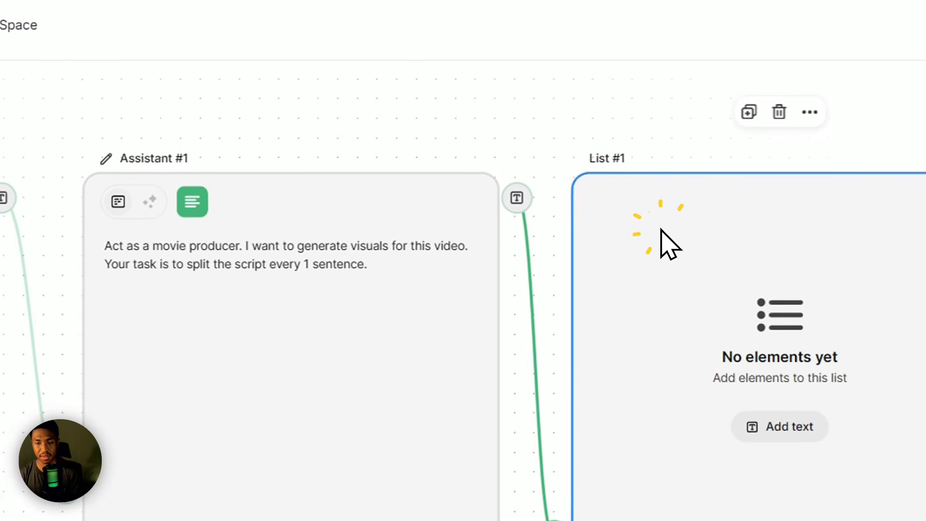
Rename the List node as "Split Script"
left_click(676, 225)
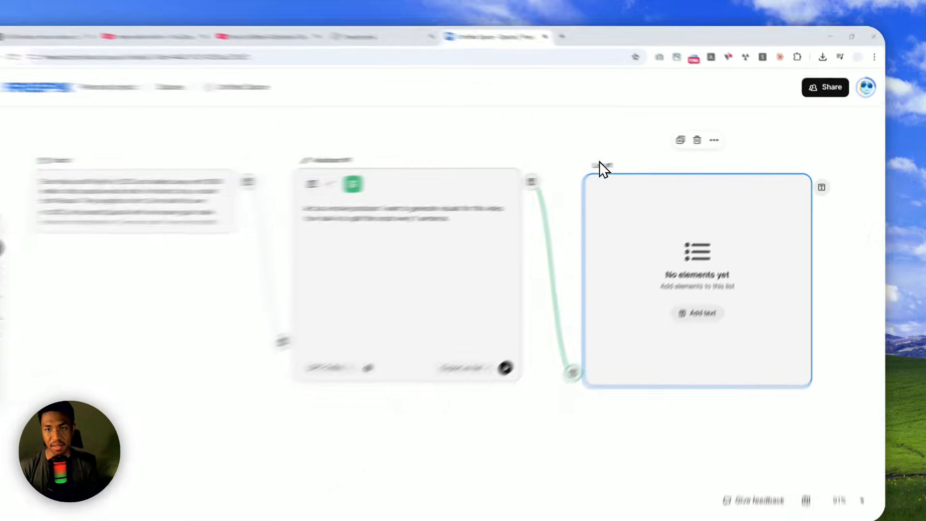
double_click(623, 162)
key("ctrl+a")
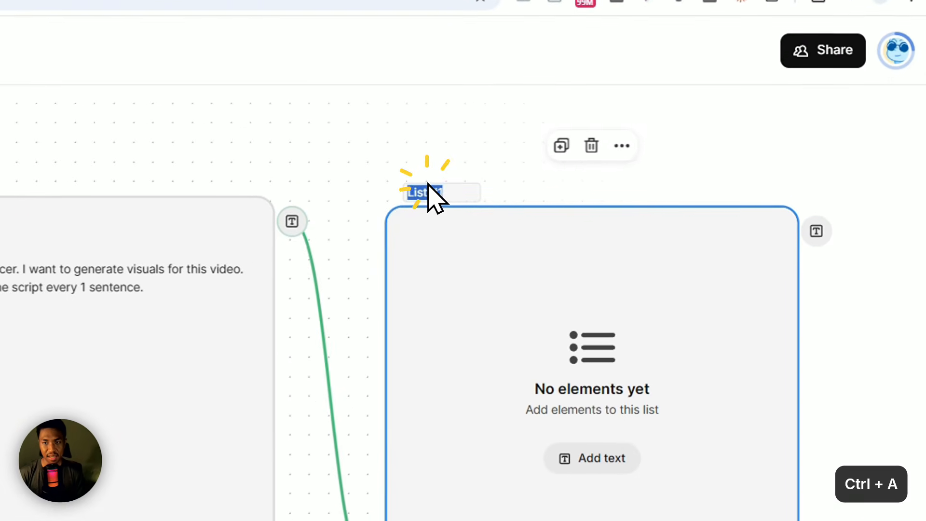
type("Splitt")
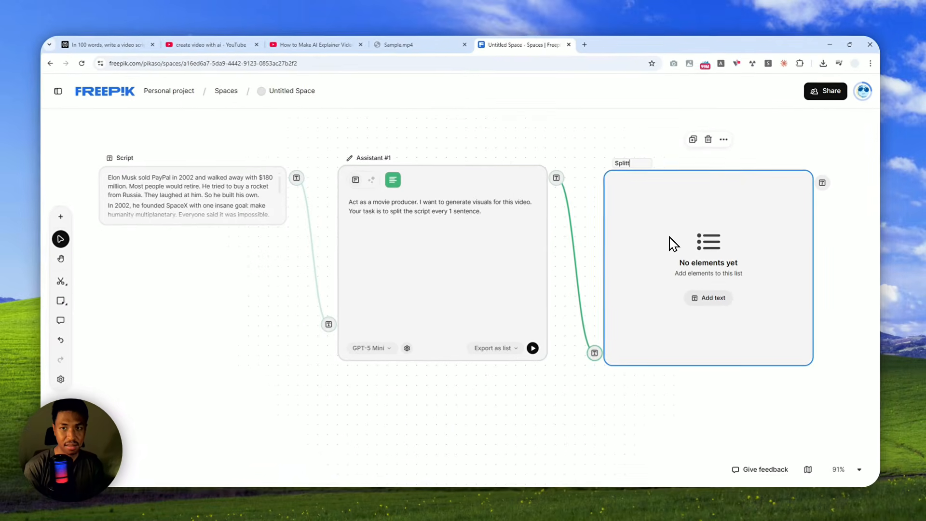
key("ctrl+a")
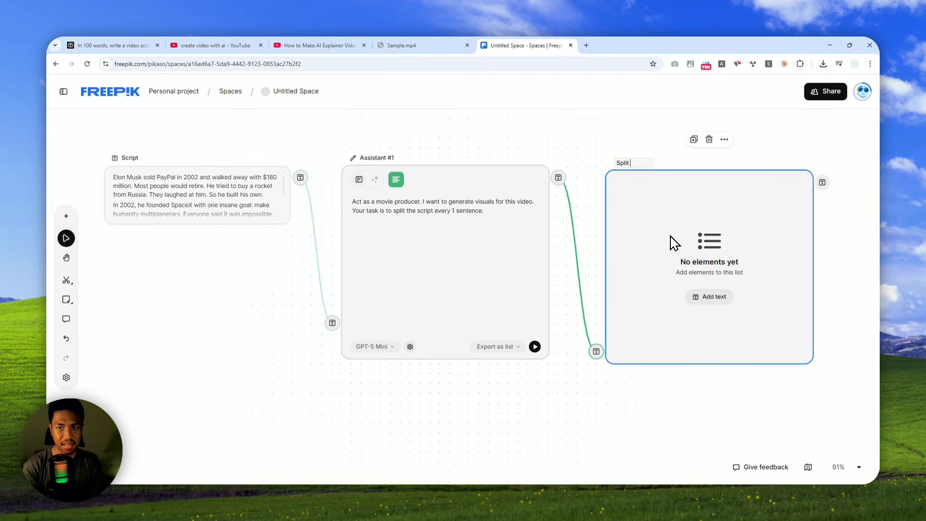
type("Split Script")
left_click(674, 243)
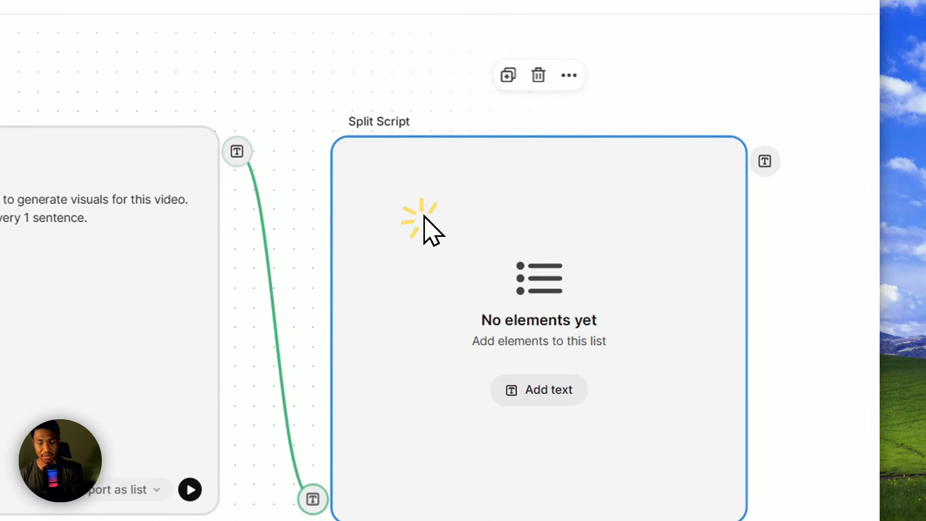
Add a Voiceover node below the Split Script list, connected to the list's text output
left_click_drag(795, 369, 404, 267)
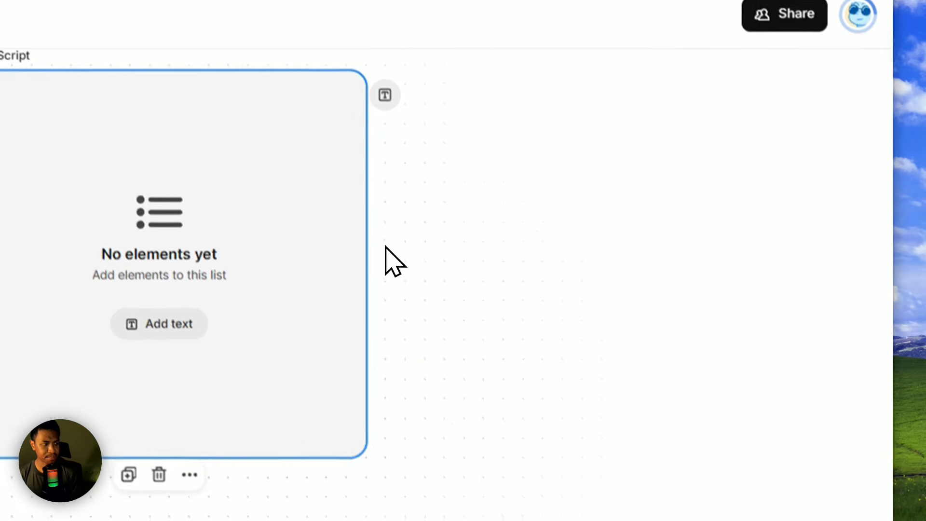
left_click_drag(521, 263, 336, 266)
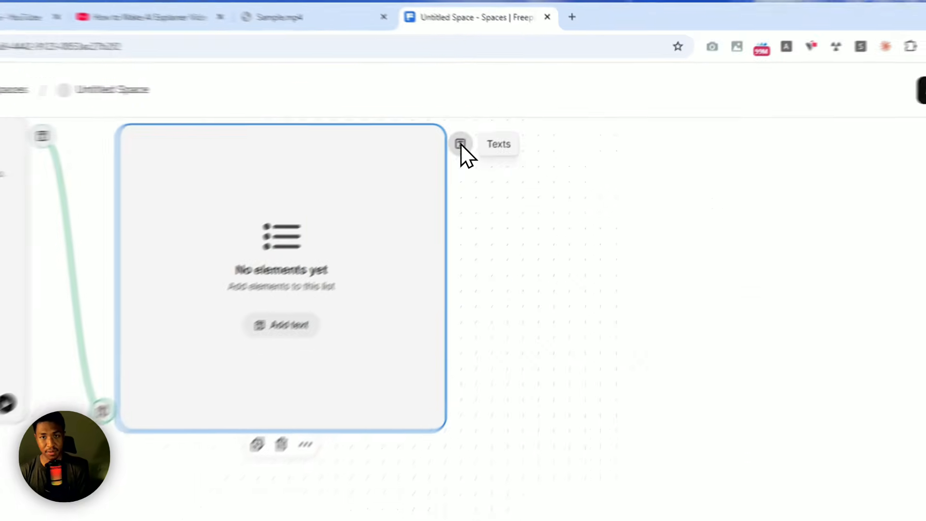
left_click_drag(516, 126, 549, 340)
left_click_drag(358, 300, 367, 309)
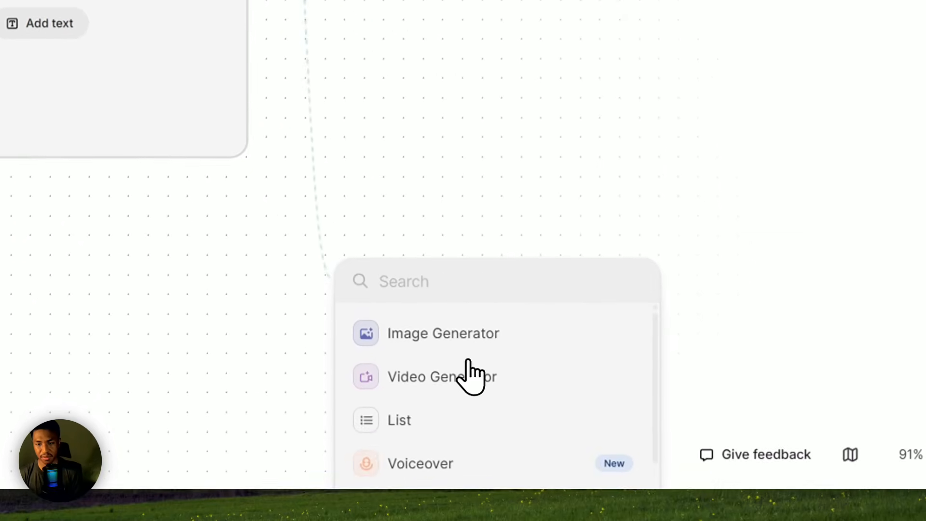
left_click(426, 463)
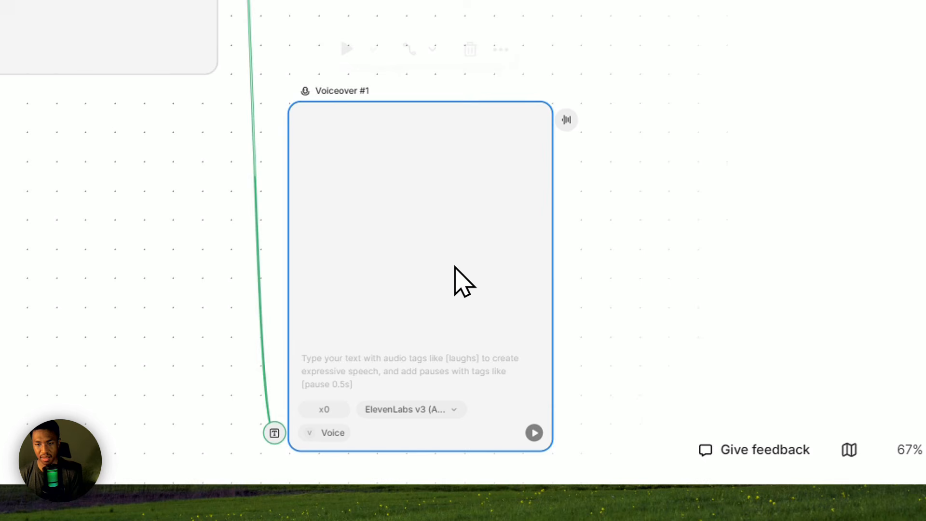
Set the Voiceover node's model to ElevenLabs v2
left_click(405, 408)
left_click(481, 269)
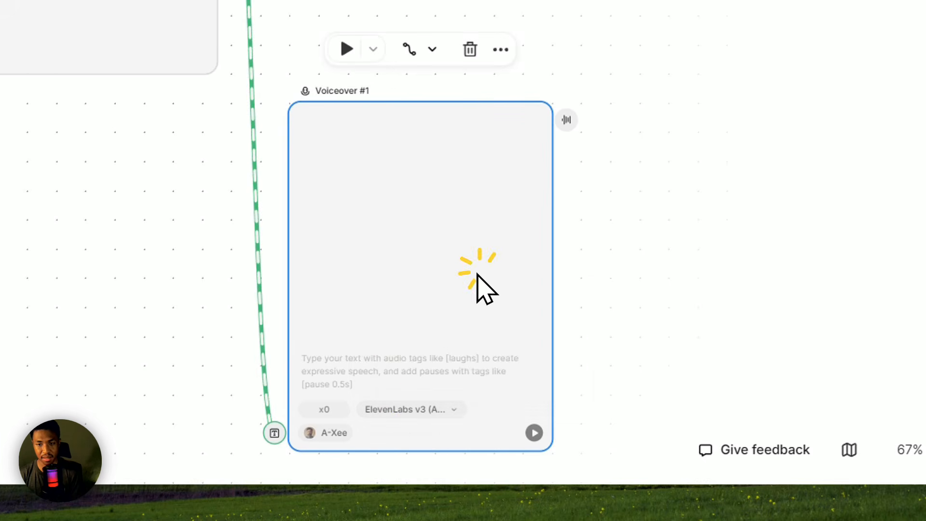
left_click(412, 409)
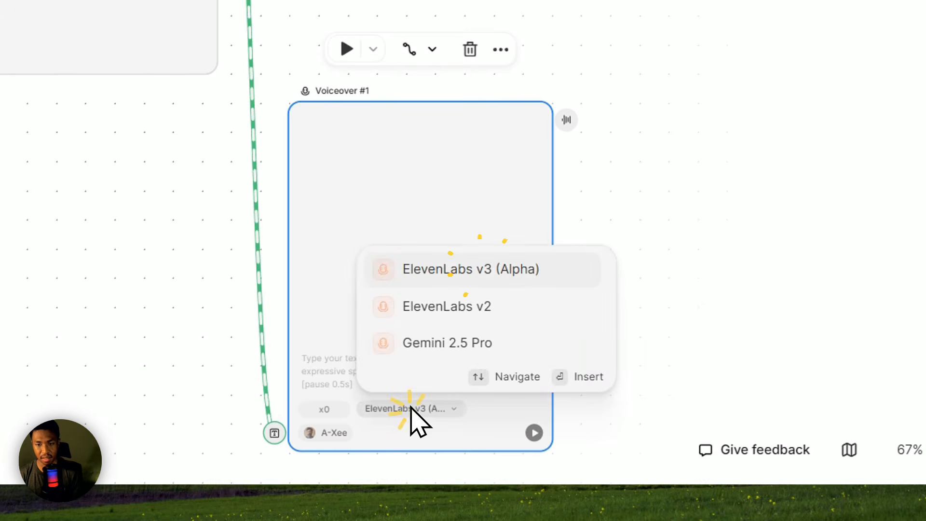
left_click(470, 314)
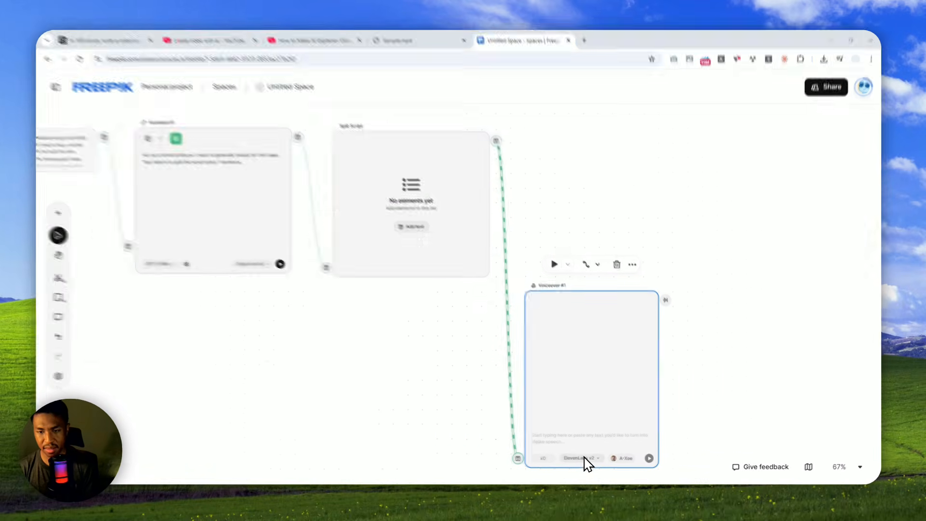
Preview the first American voice listed under All voices and choose it for the Voiceover node
left_click(622, 459)
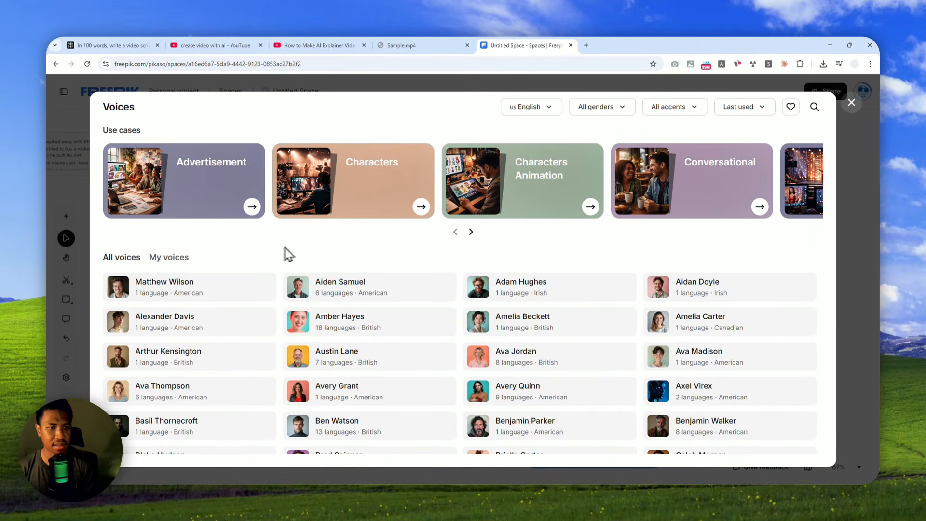
left_click(241, 287)
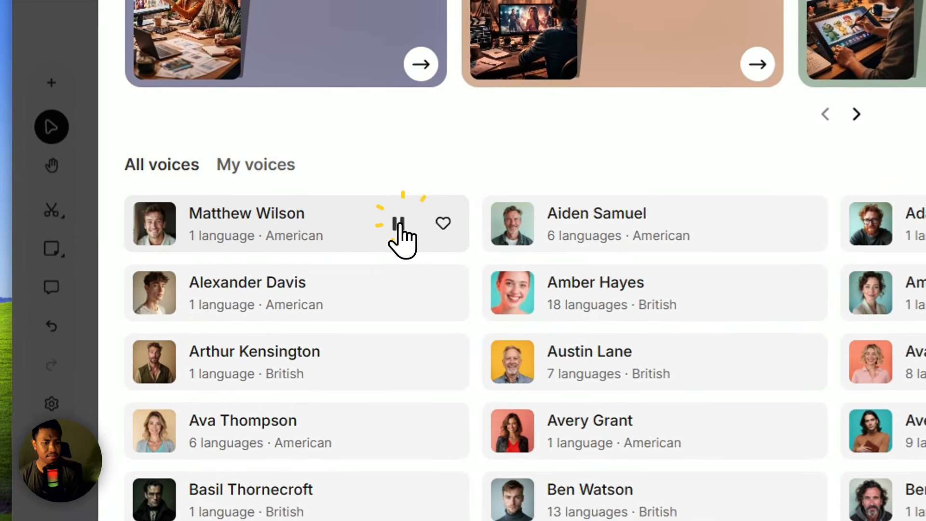
left_click(399, 222)
left_click(290, 234)
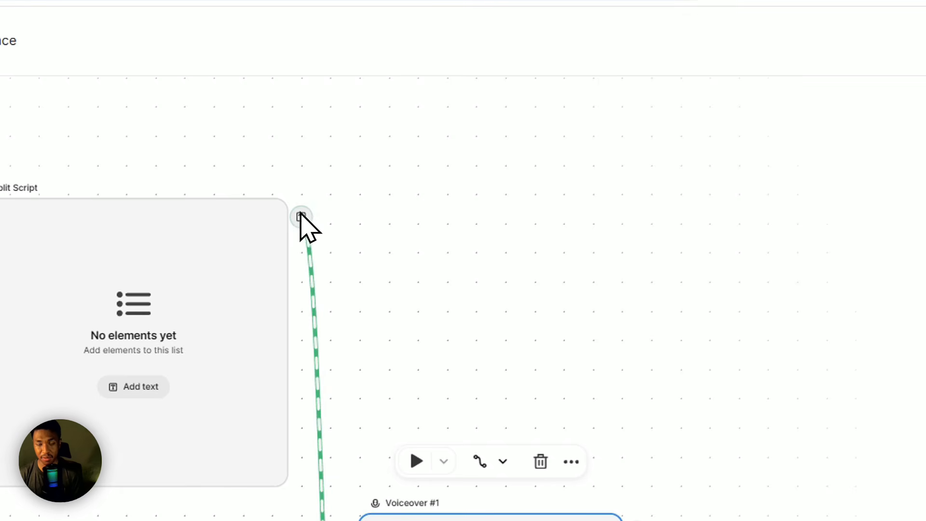
Add a second Assistant node connected to the text output of the Split Script list
left_click_drag(299, 218, 482, 236)
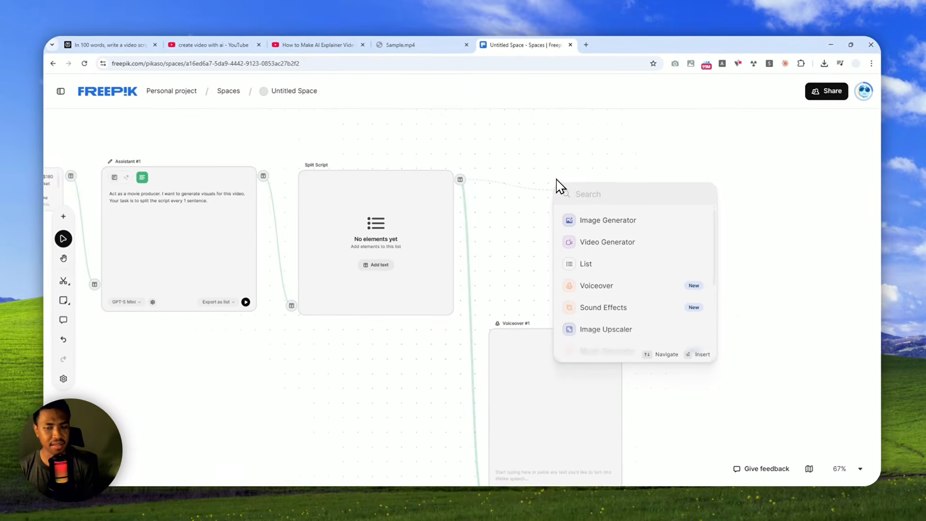
scroll(635, 275, "down", 2)
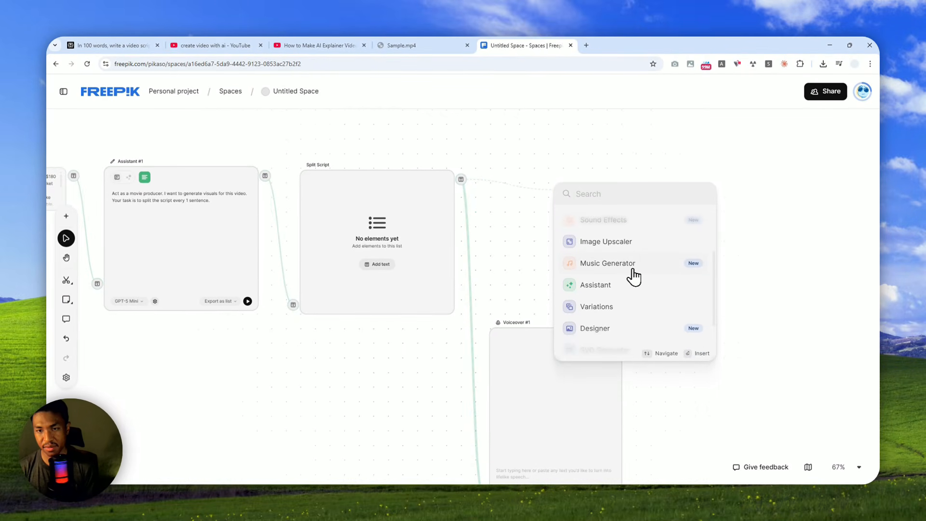
left_click(588, 290)
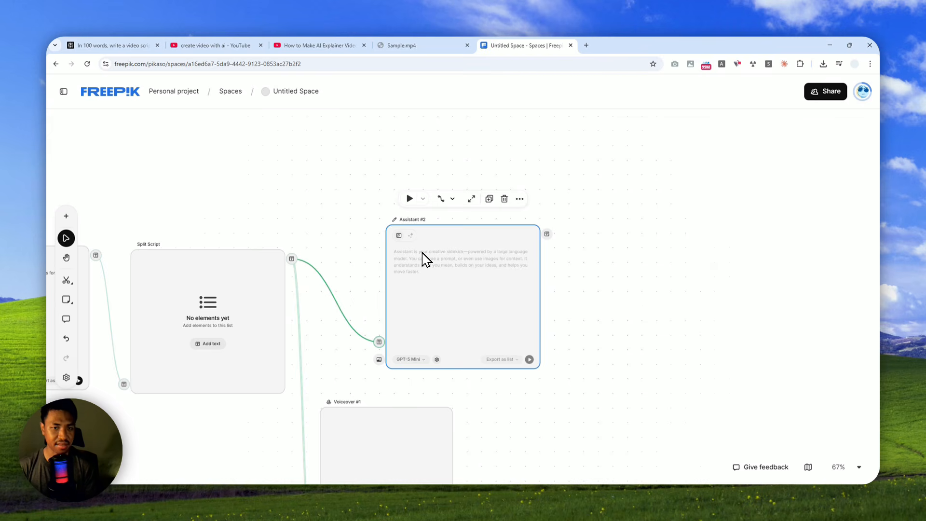
Begin the second Assistant node's prompt with "This is a small chunk of a script from"
scroll(409, 255, "up", 5)
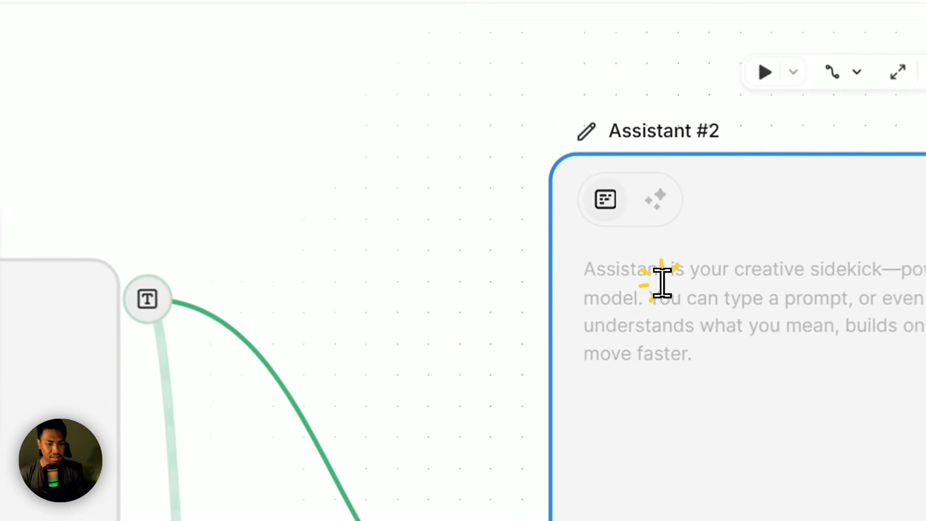
type("T")
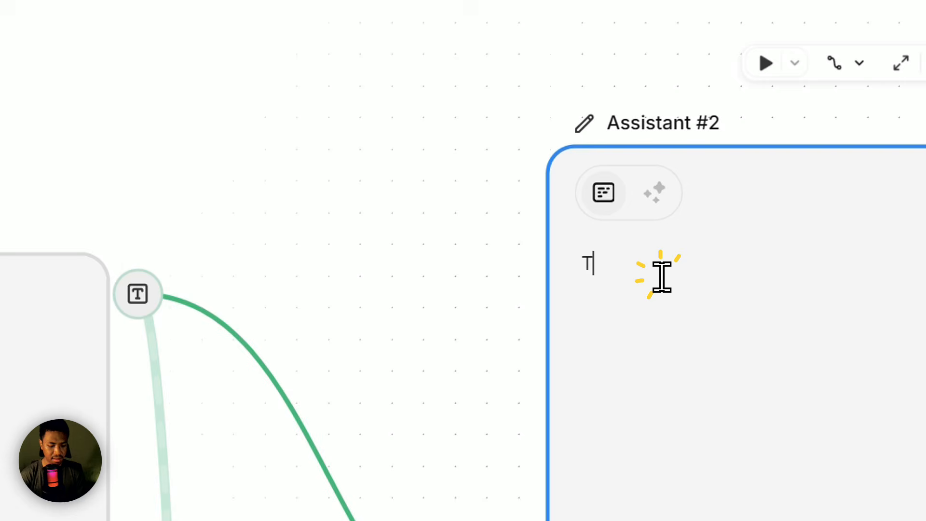
type("his is a small cu")
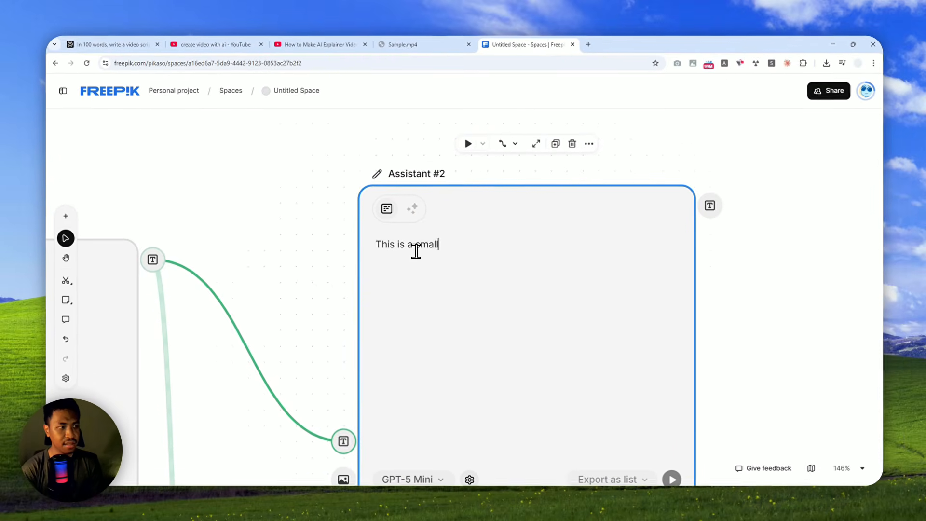
key("BackSpace")
type("hunk of a script from")
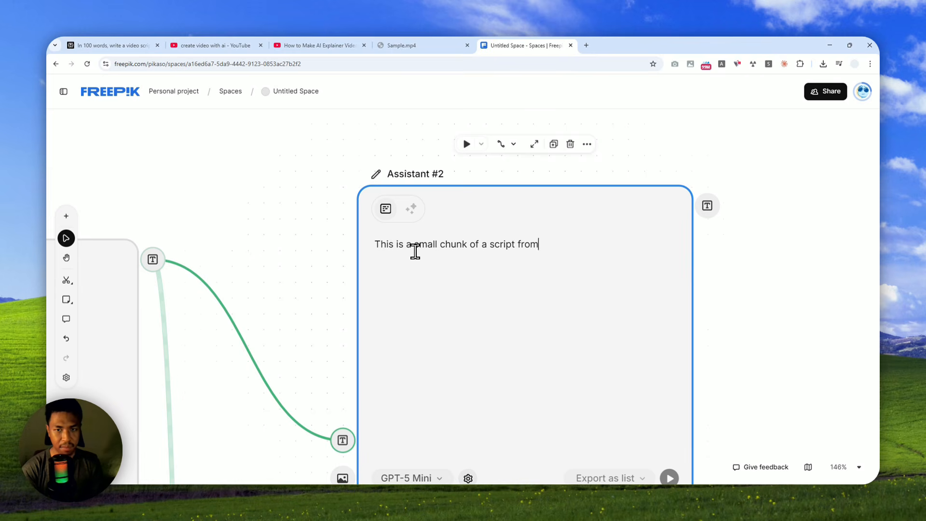
type("@")
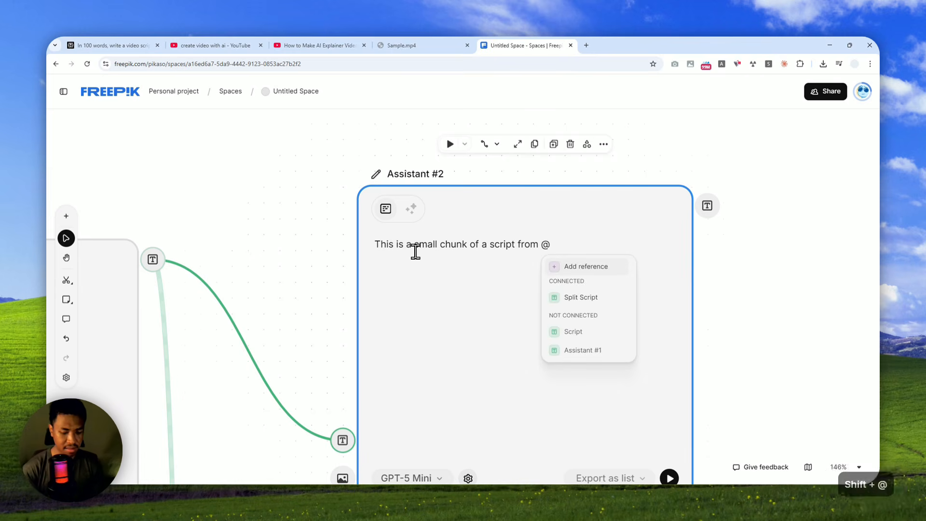
type("Sc")
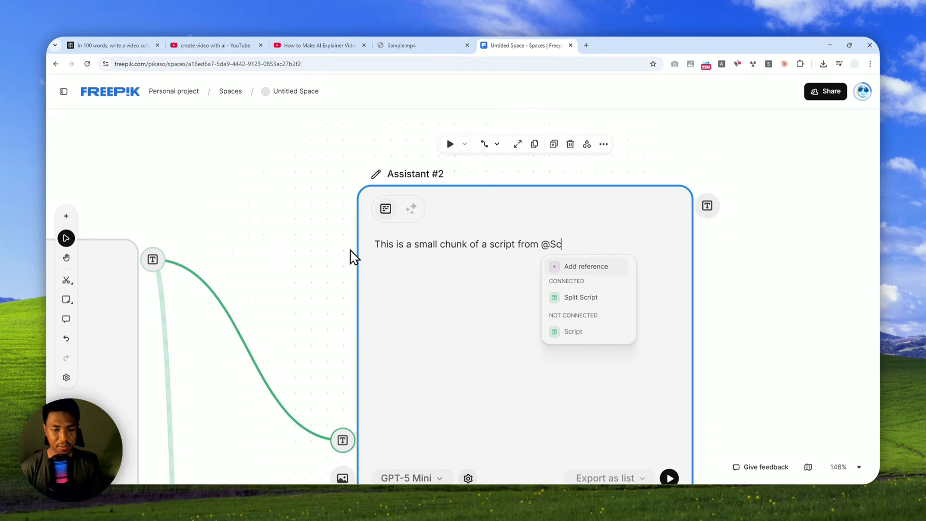
scroll(436, 270, "down", 4)
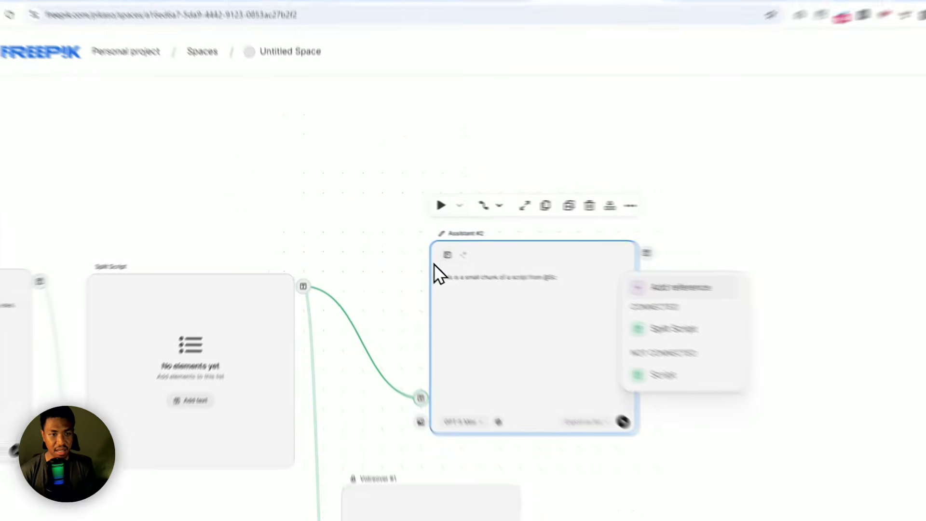
left_click_drag(250, 184, 547, 186)
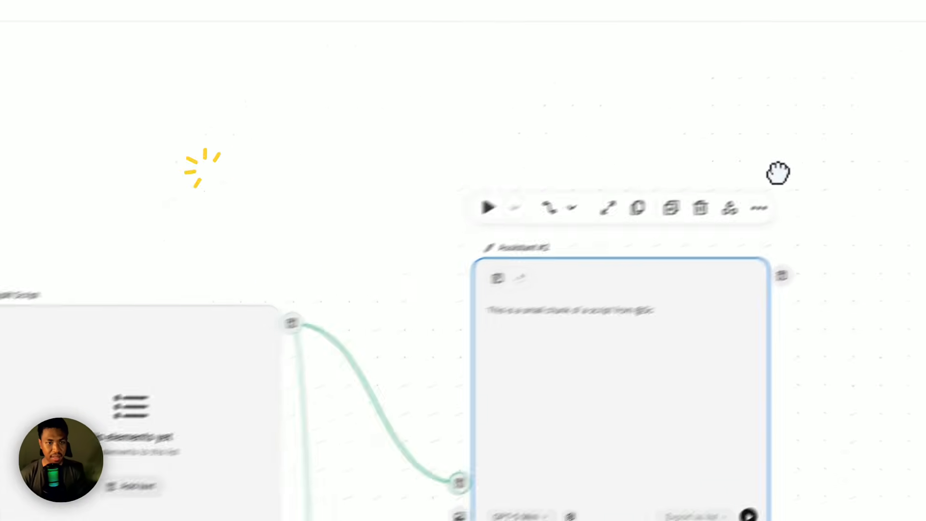
left_click(282, 203)
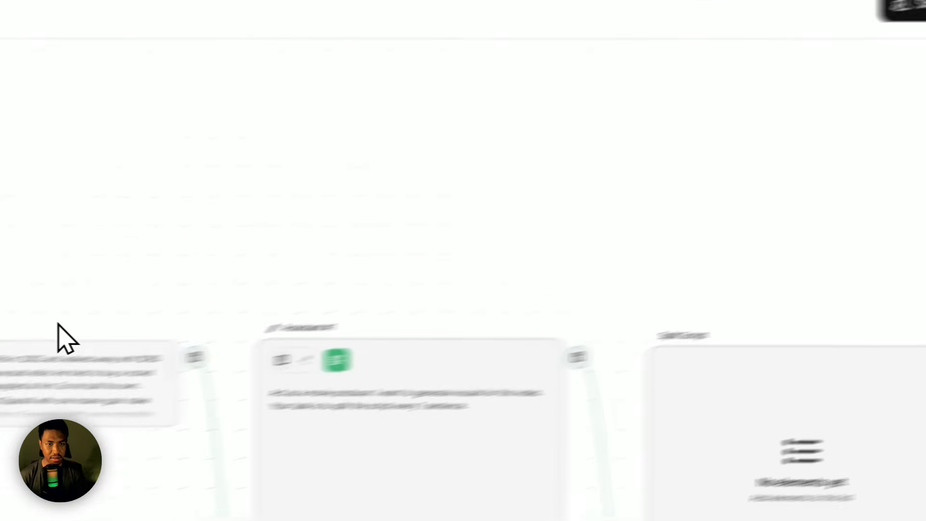
left_click(225, 296)
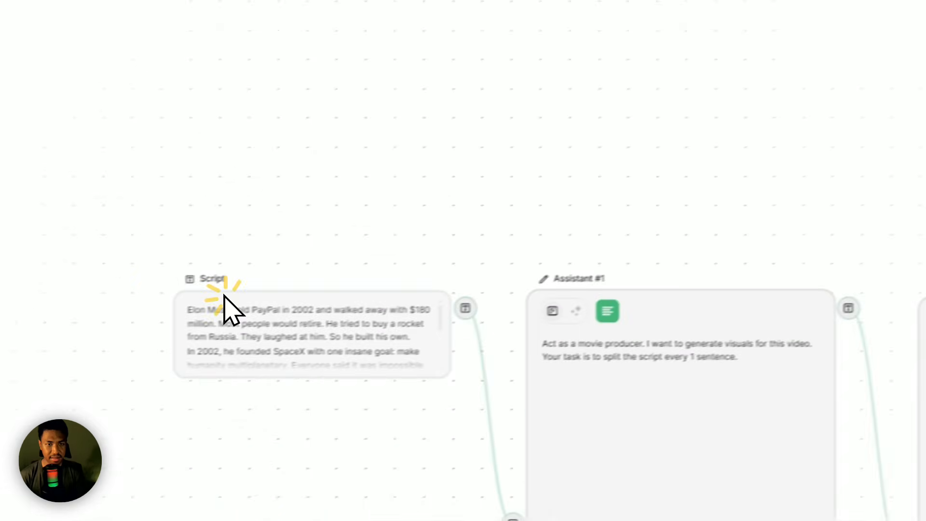
left_click_drag(690, 272, 455, 257)
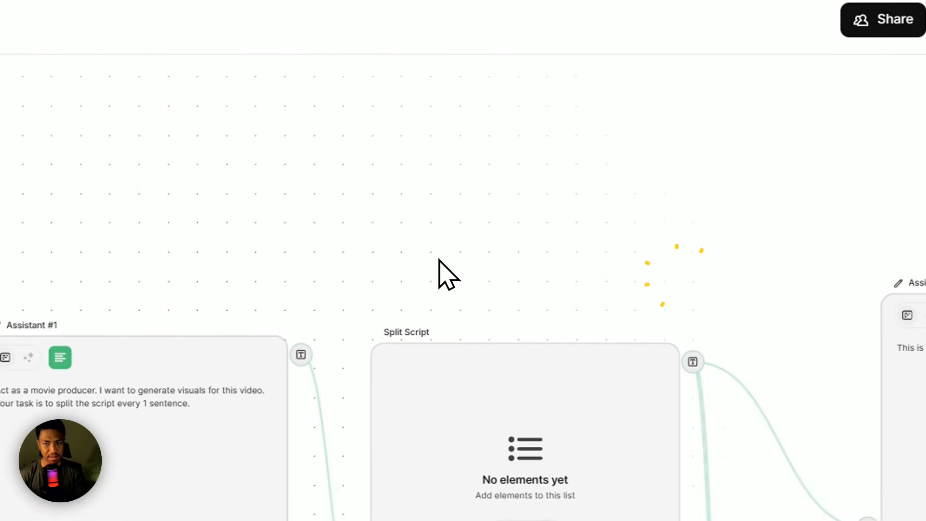
left_click_drag(517, 262, 255, 228)
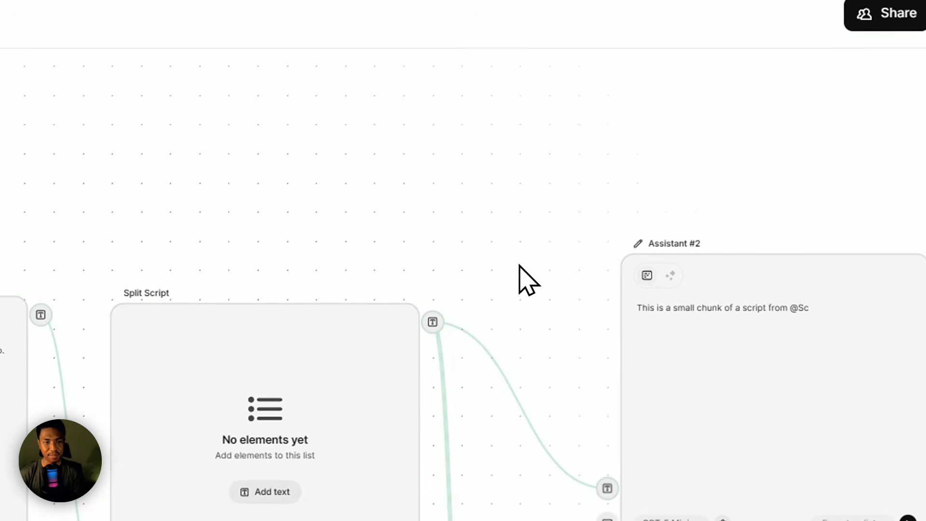
left_click(823, 307)
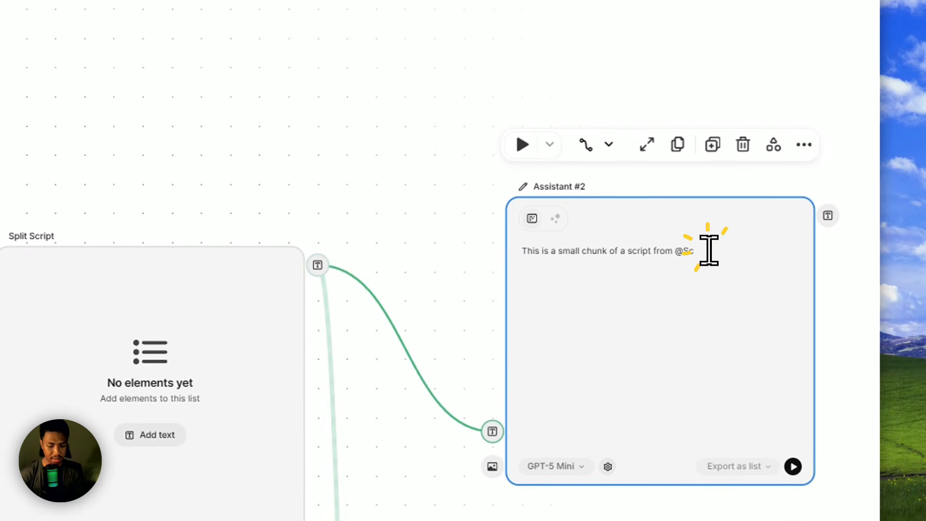
type("ript")
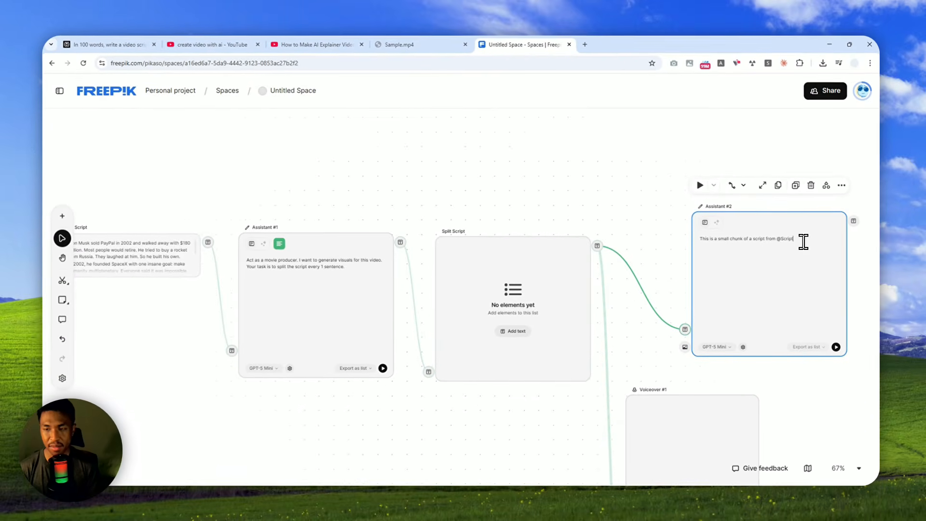
key("ctrl+shift+Left")
key("BackSpace")
Insert a reference to the Script node at the end of the second Assistant's prompt
type("@")
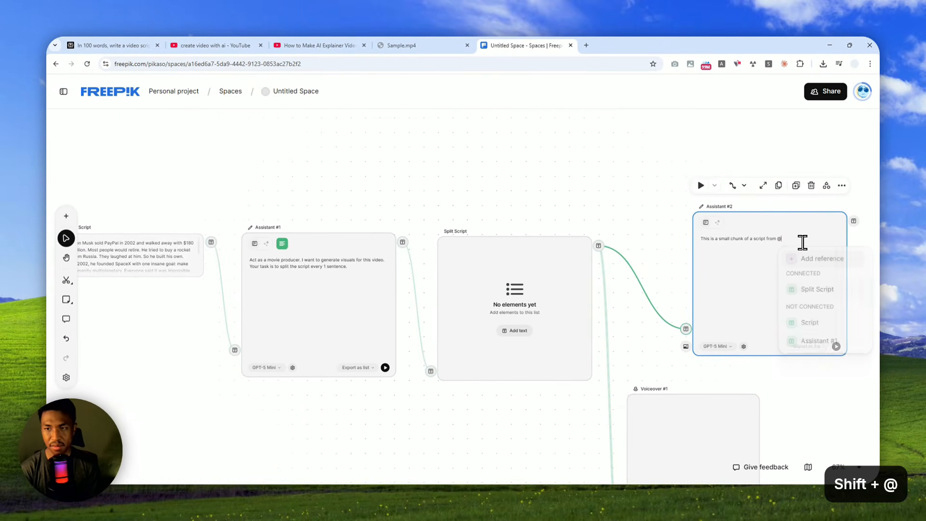
type("scri")
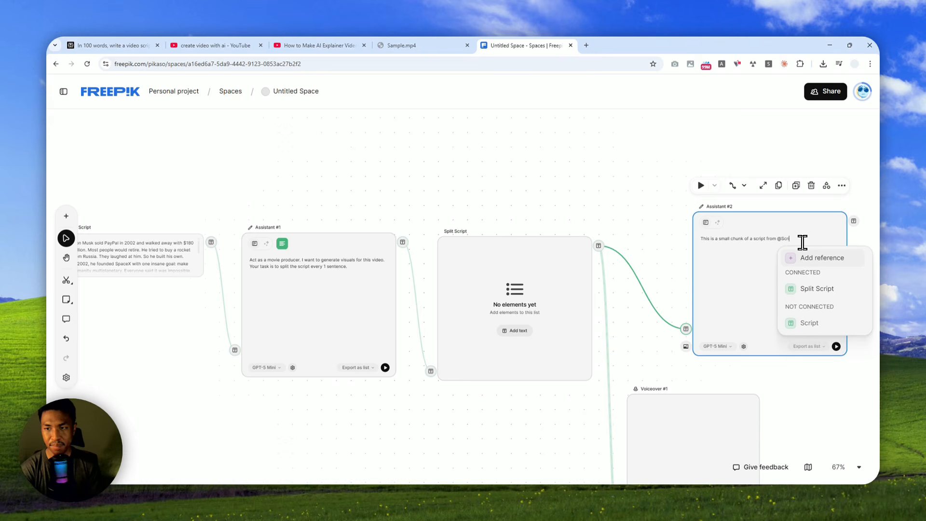
left_click(813, 327)
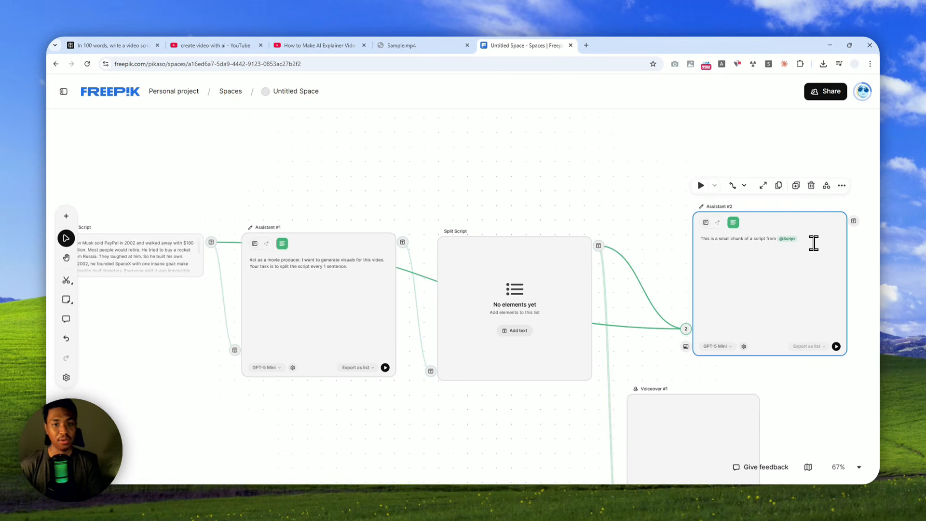
Extend Assistant #2's prompt: "Your task is to generate an AI image prompt that could be used to create a visual for this particular section of the scene."
scroll(817, 243, "up", 4)
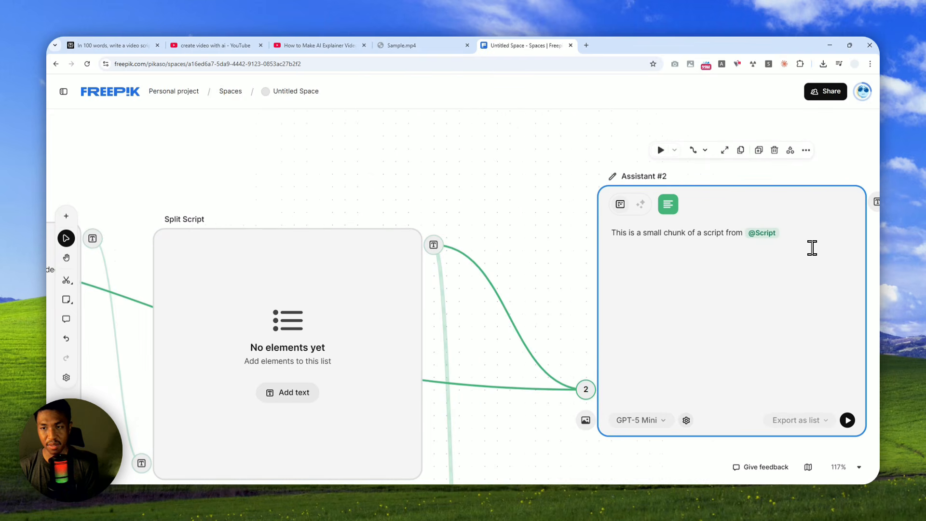
left_click_drag(537, 211, 463, 196)
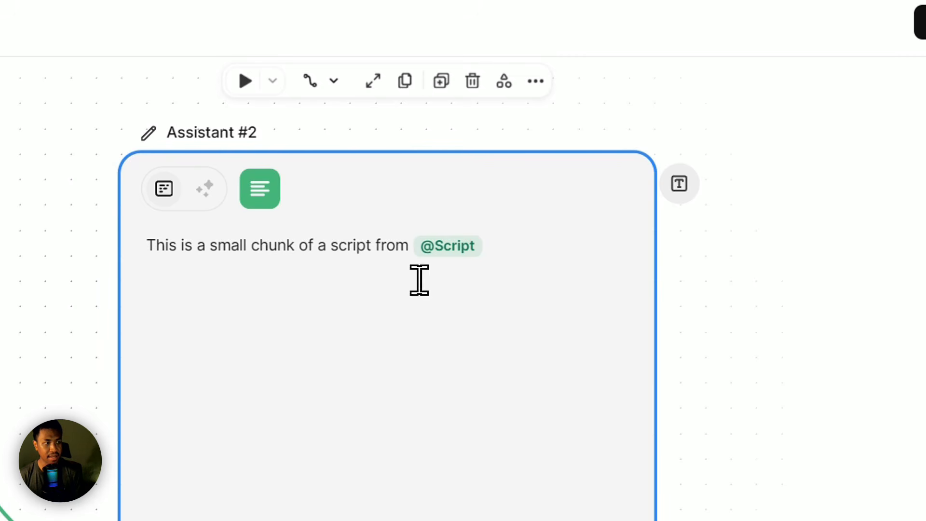
type("Your task is")
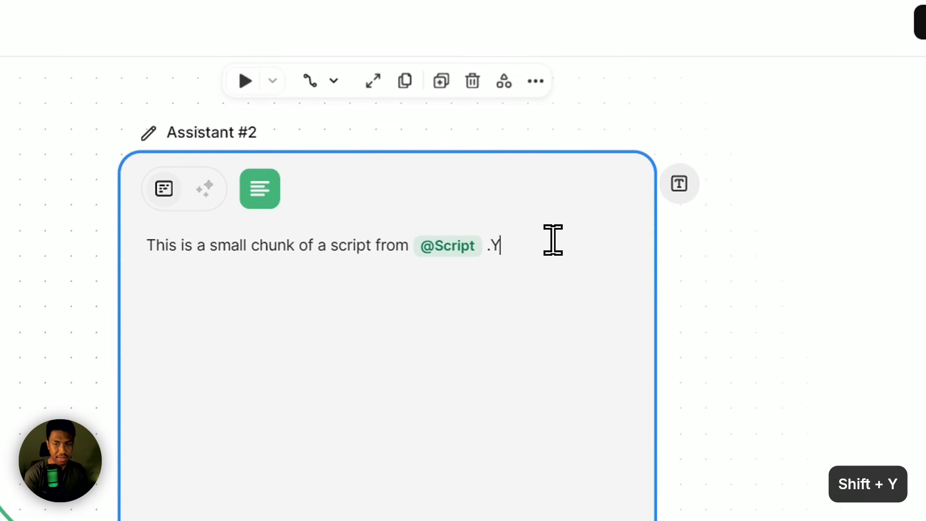
type(" to g")
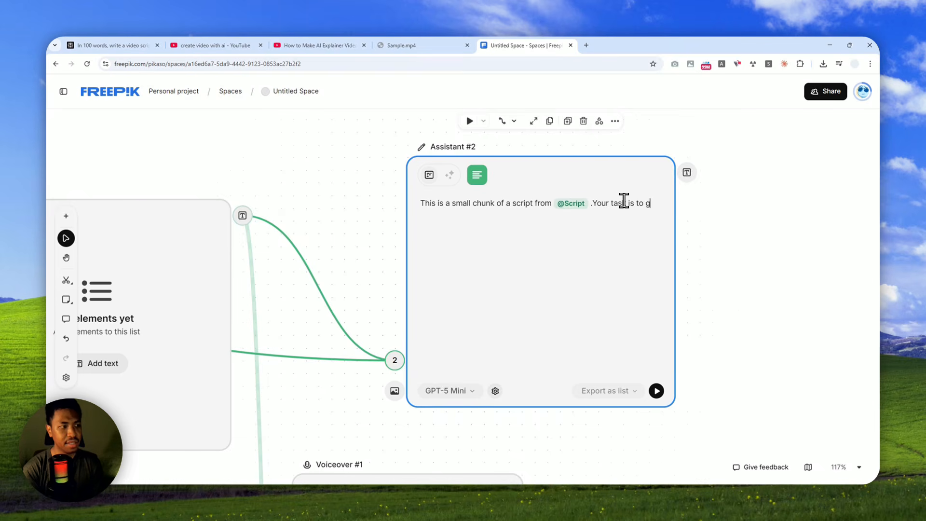
type("enerate an AI image prompt that could be used to create a vsu")
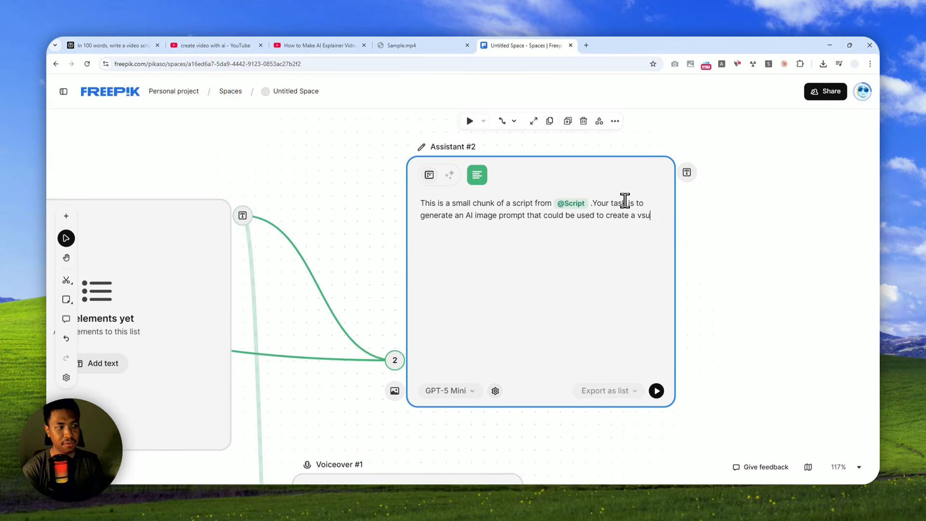
key("BackSpace")
type("isua")
key("ctrl+shift+Left")
type("visua")
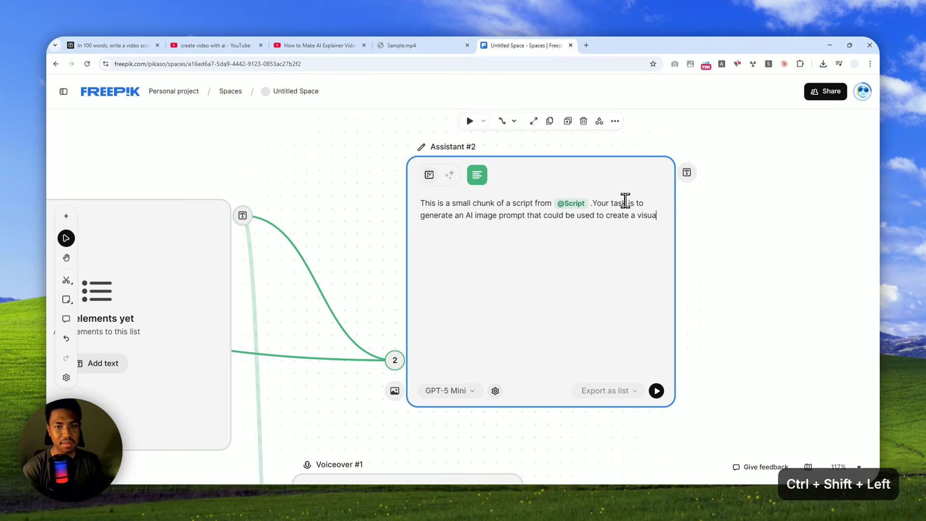
type("l for this particular section of the scn")
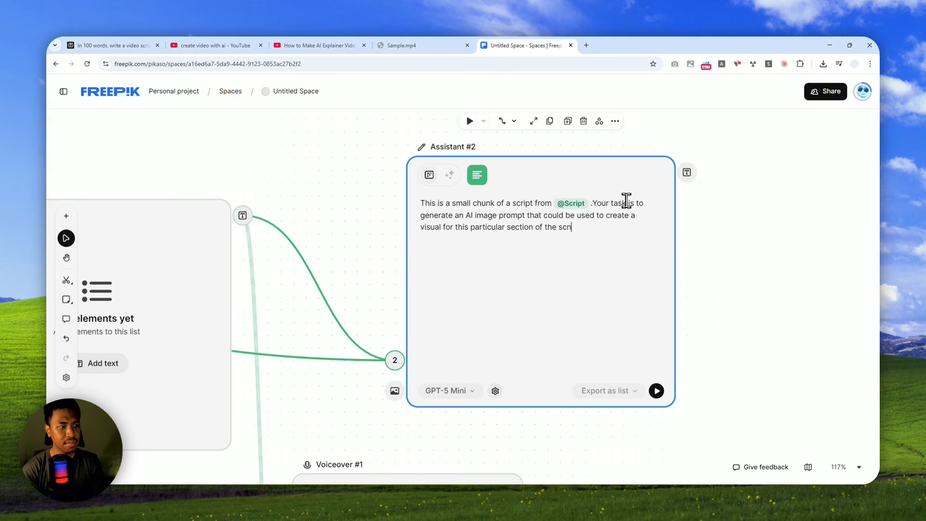
key("BackSpace")
type("ene.")
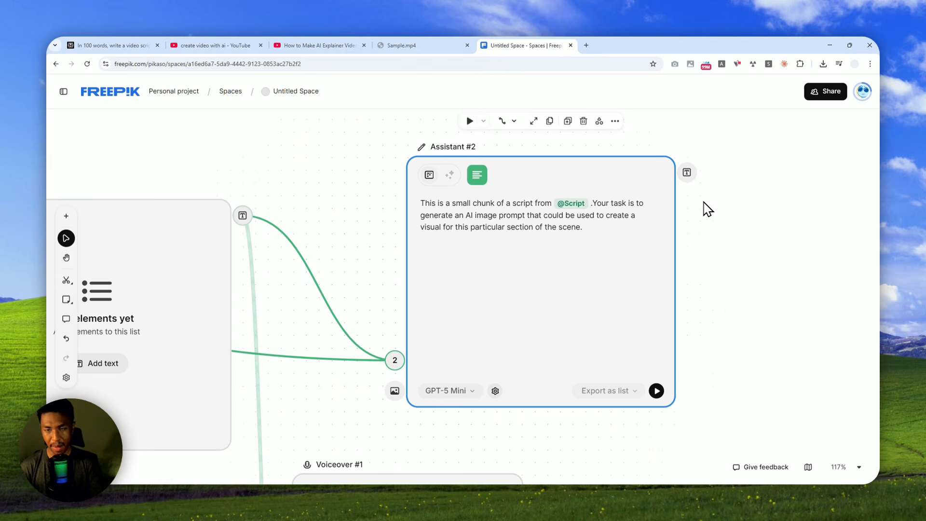
Extend the prompt with "I want the style to be 2D vector illustration cartoon. Please only use medium shot or wide show. Please also no text."
left_click(599, 235)
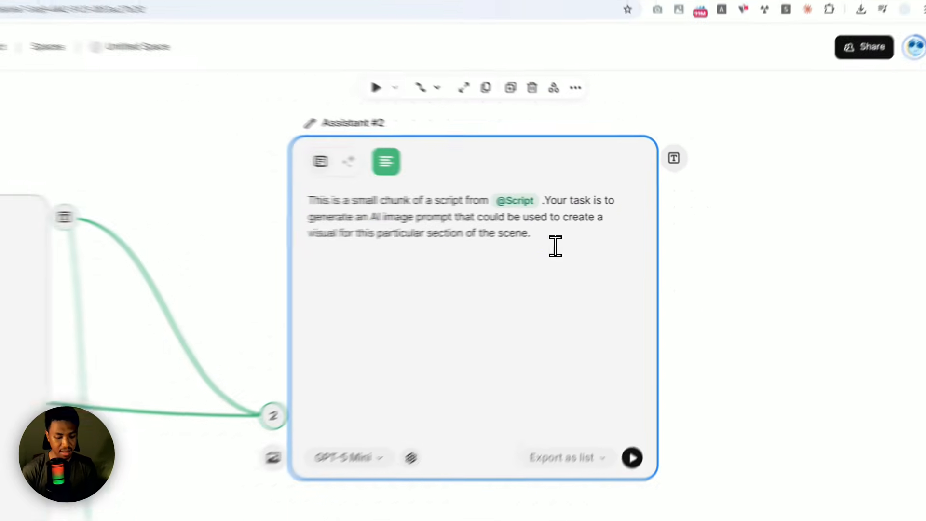
type("I want the style to be 2D vector illustration cartoon.")
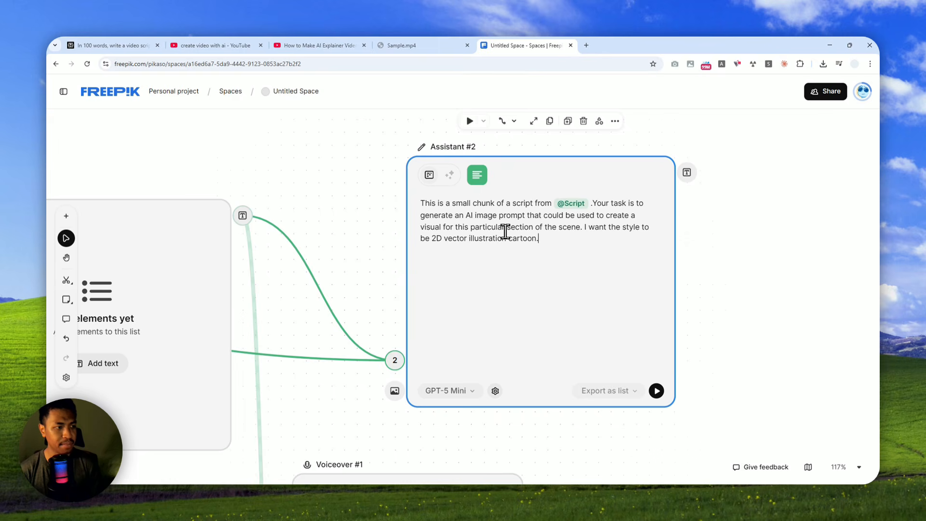
type("Only")
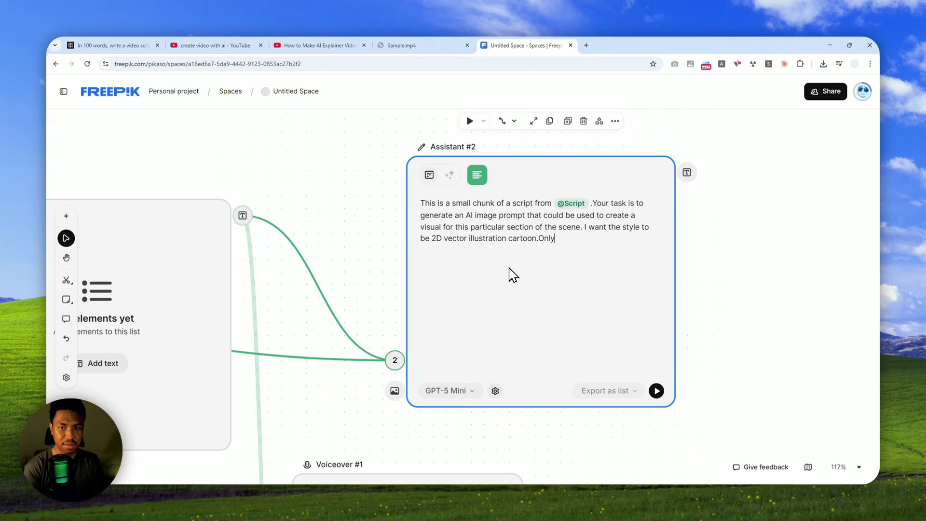
key("ctrl+shift+Left")
type("Please only use medium shot or wide show.")
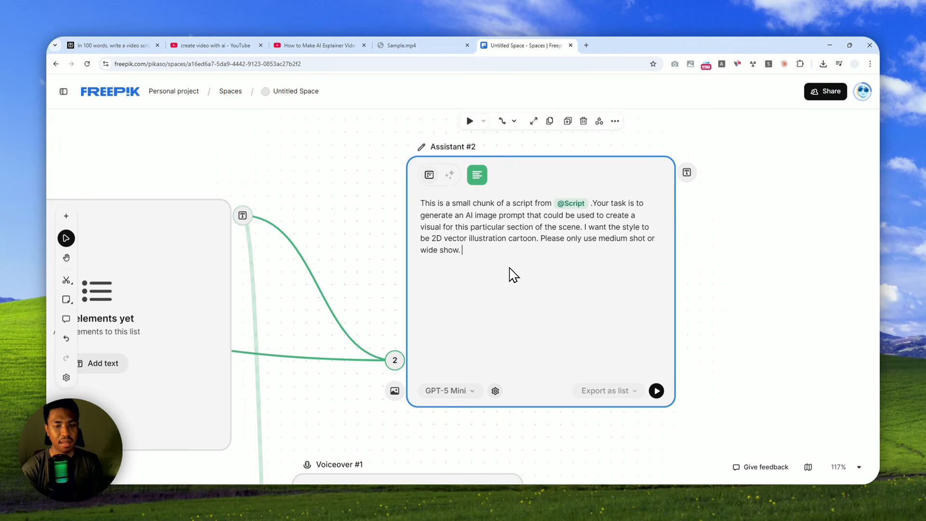
type("Please also no text.")
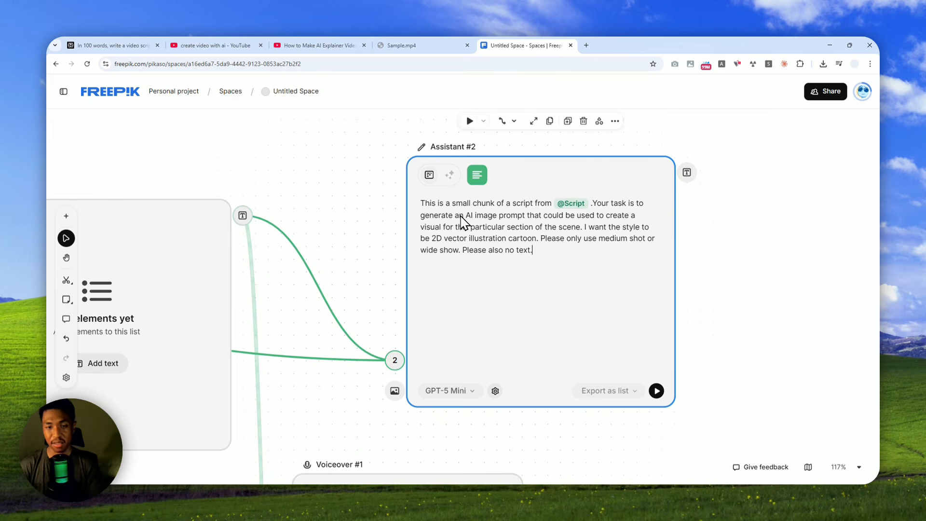
Select GPT-5 Mini as the language model for the second Assistant node
left_click(459, 391)
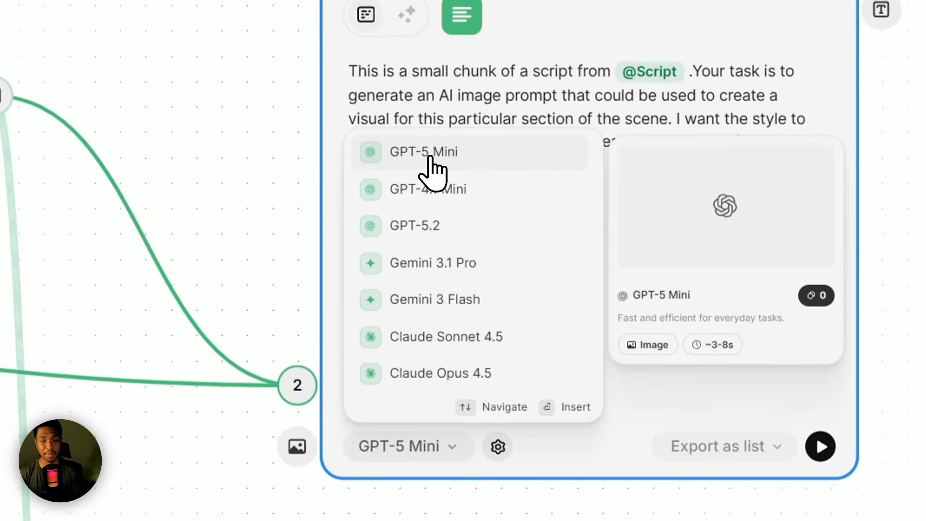
left_click(429, 157)
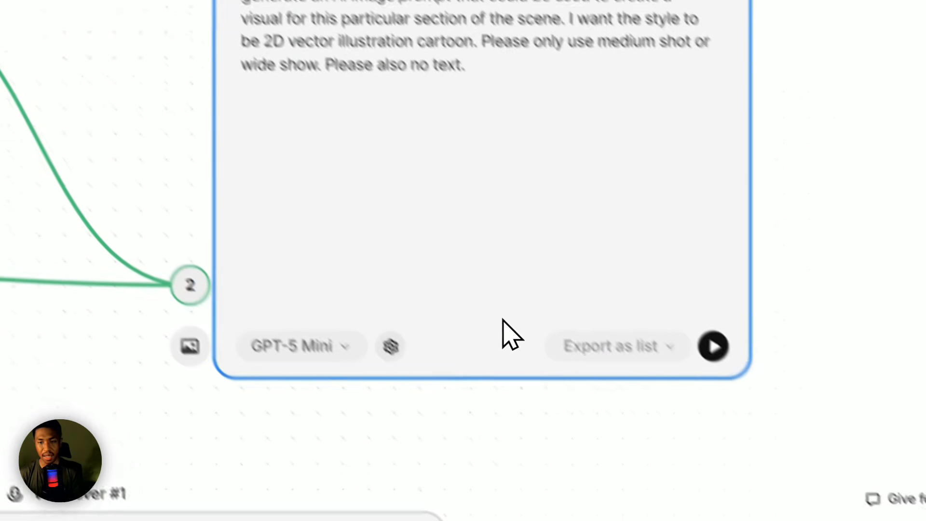
left_click(734, 450)
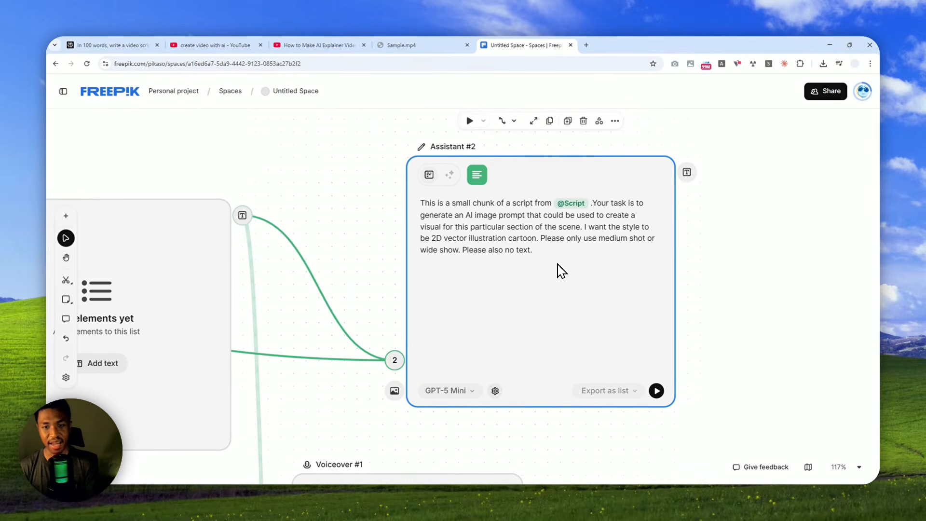
Add a List node connected to the text output of the second Assistant node
left_click_drag(773, 338, 773, 338)
left_click_drag(695, 311, 360, 231)
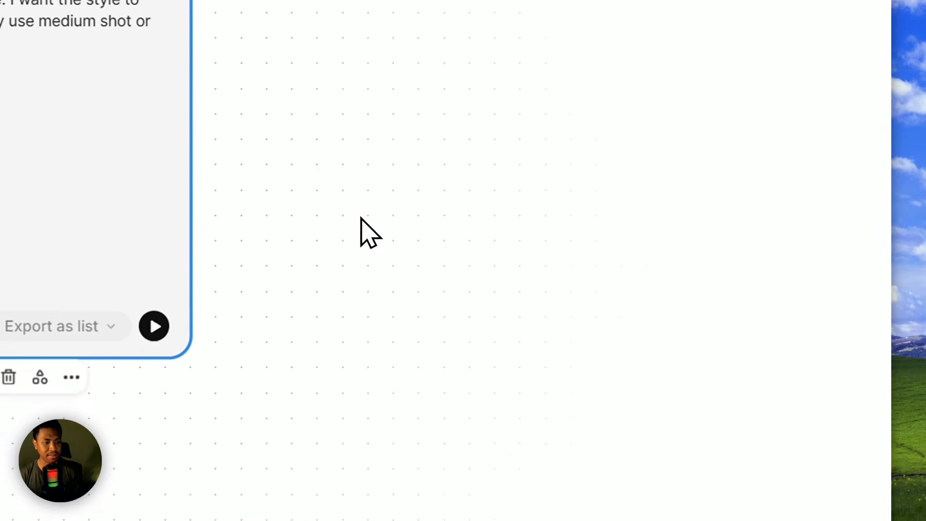
scroll(314, 193, "down", 3)
left_click_drag(366, 268, 287, 254)
left_click_drag(462, 209, 325, 220)
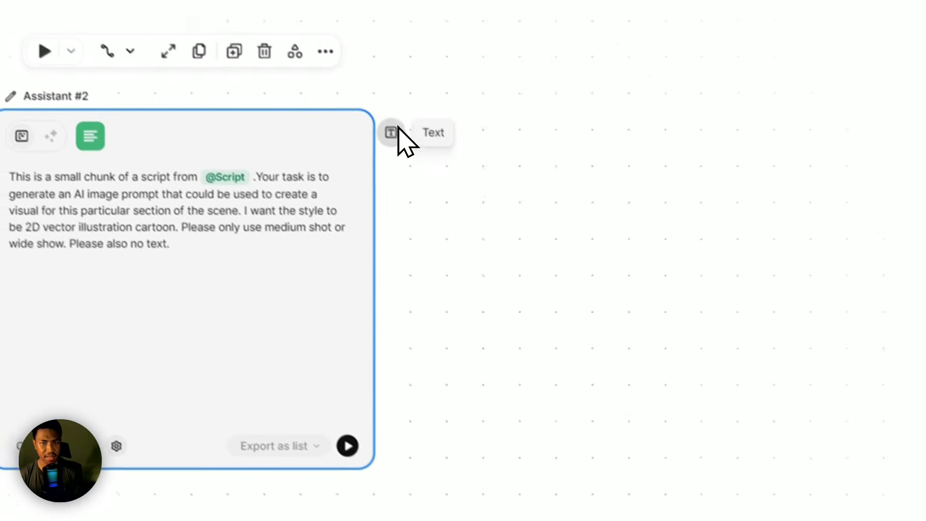
left_click_drag(205, 32, 296, 308)
left_click_drag(501, 389, 519, 292)
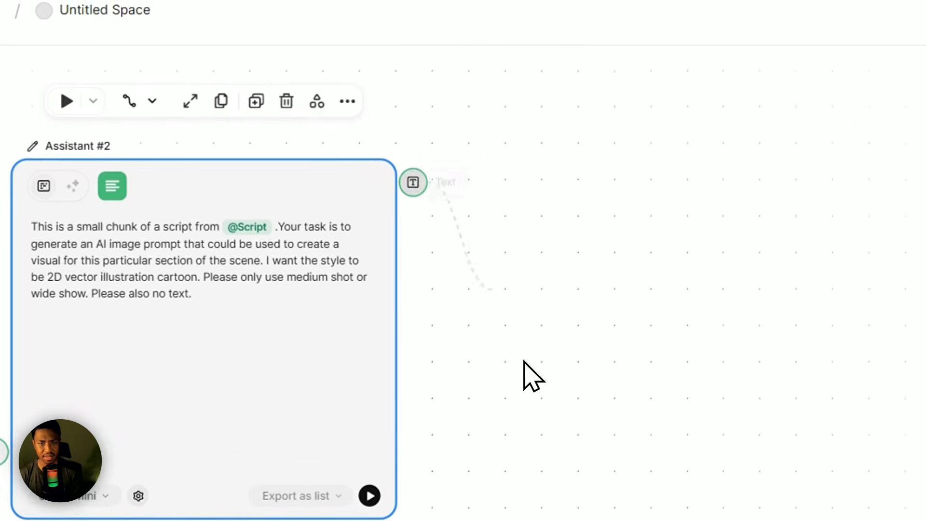
left_click_drag(524, 360, 553, 462)
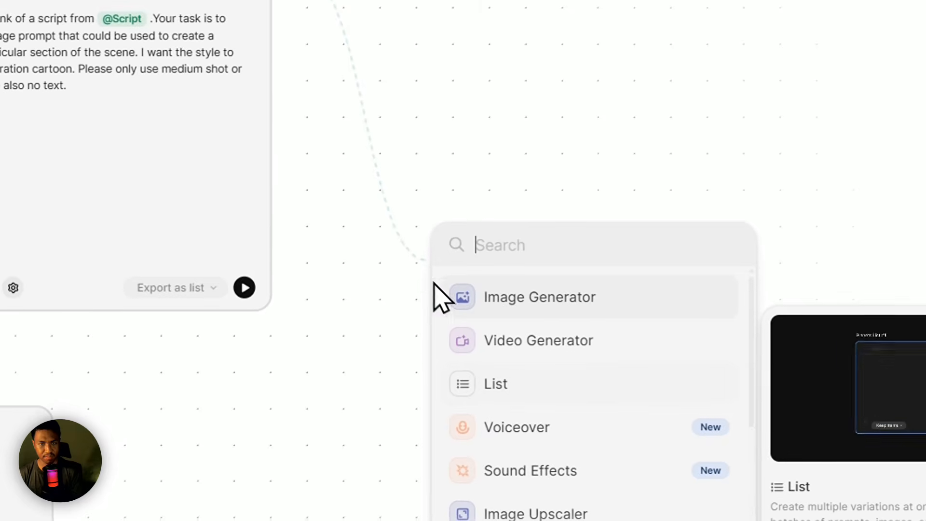
left_click(555, 388)
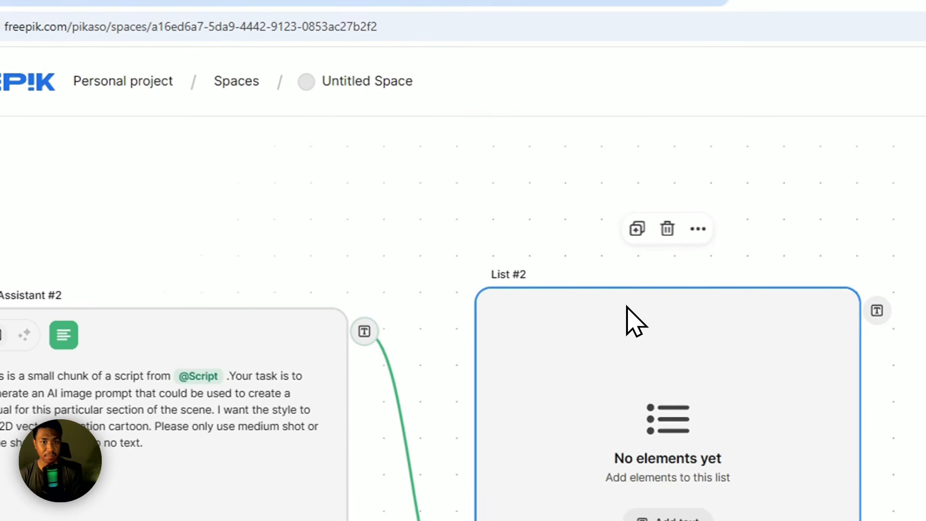
Position the new List node beside the second Assistant node, roughly level with its upper edge
left_click_drag(627, 307, 597, 317)
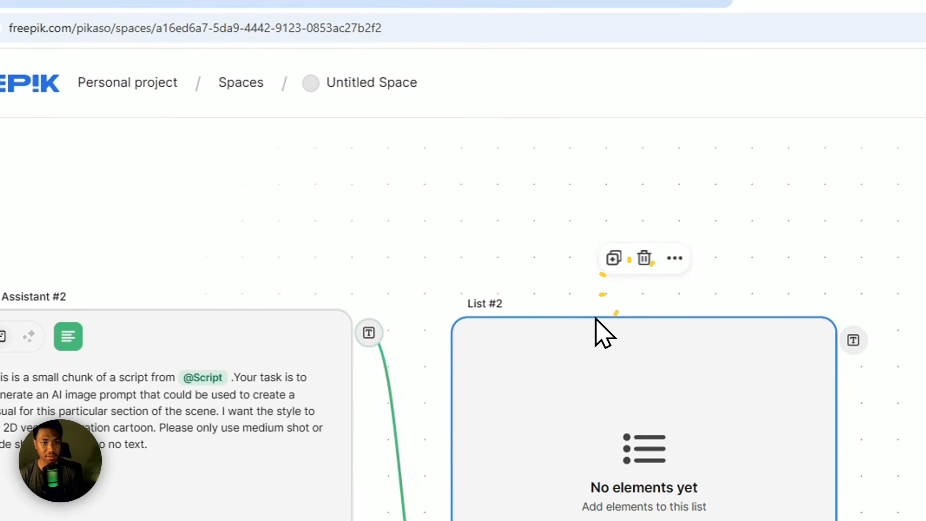
left_click(128, 440)
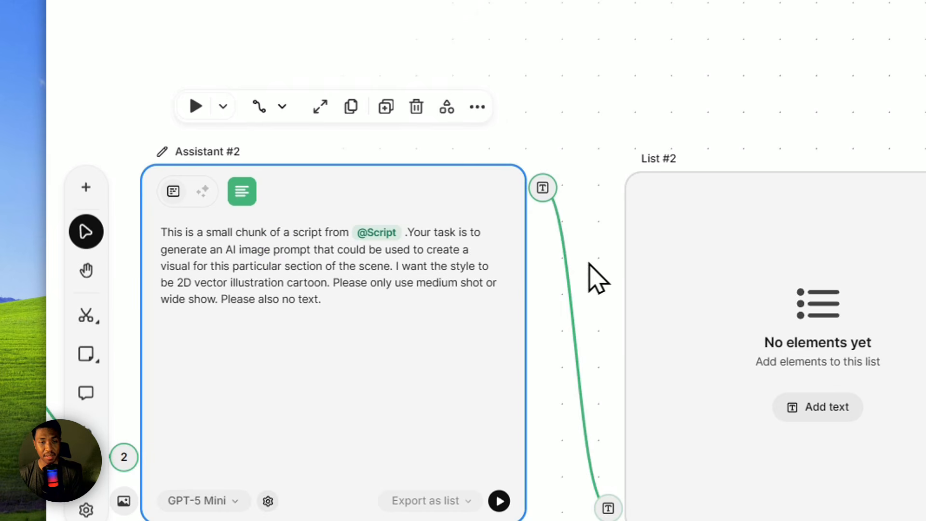
left_click(786, 221)
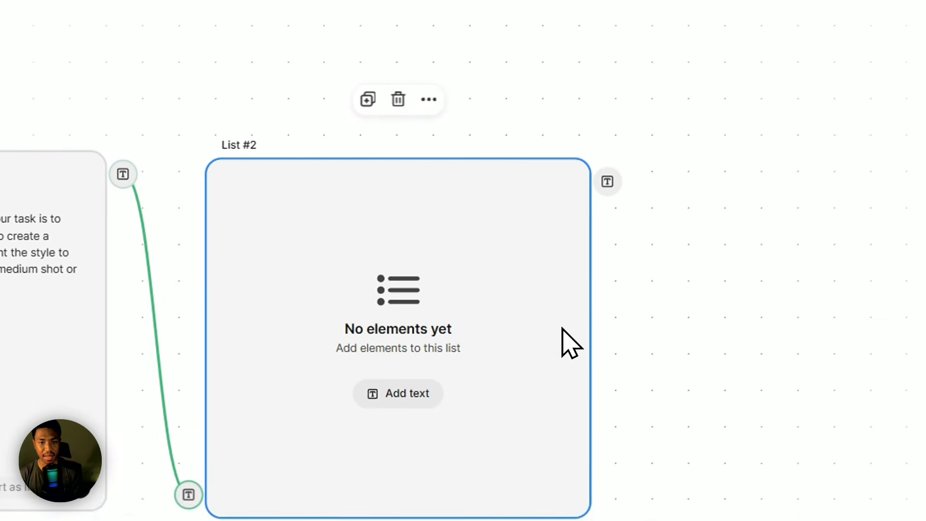
Add an Image Generator node connected to the text output of List #2
scroll(562, 328, "down", 1)
left_click_drag(702, 313, 374, 236)
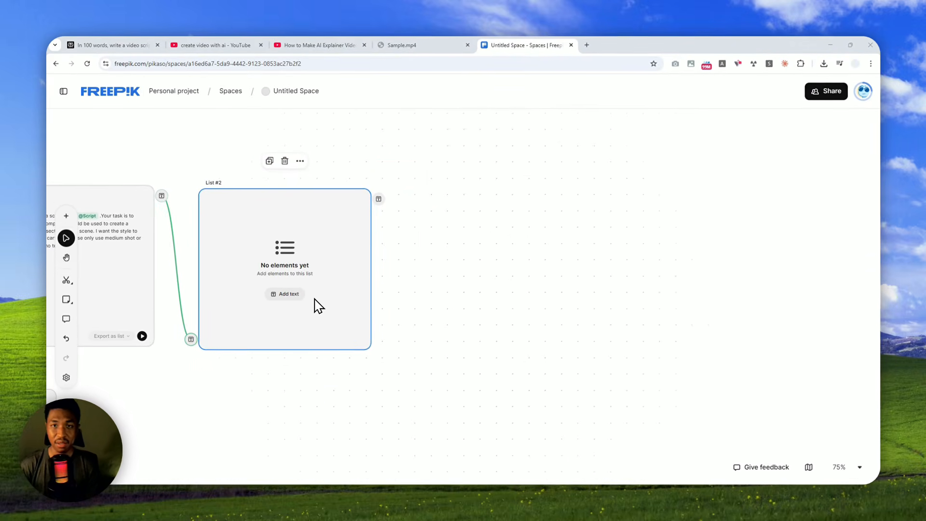
left_click_drag(377, 200, 459, 297)
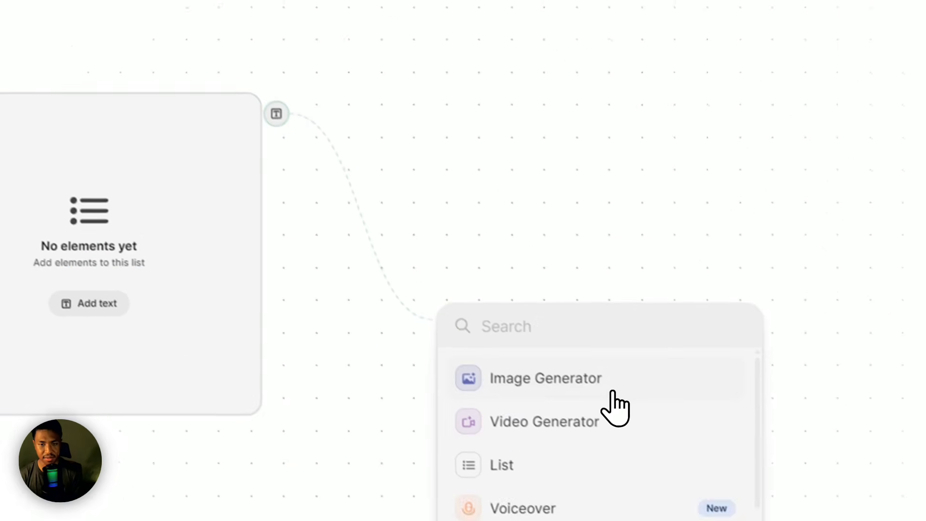
left_click(563, 364)
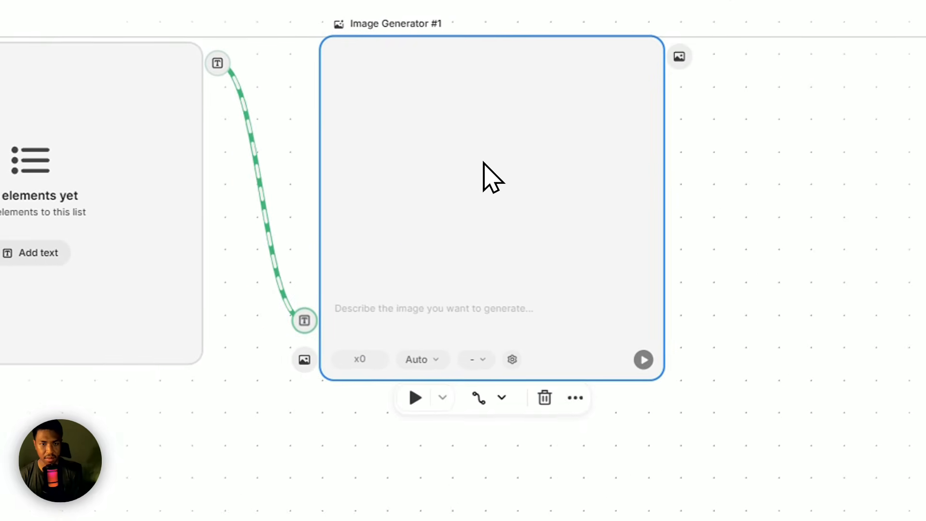
Choose Google Nano Banana 2 as the model for the Image Generator node
left_click(419, 366)
scroll(473, 250, "down", 8)
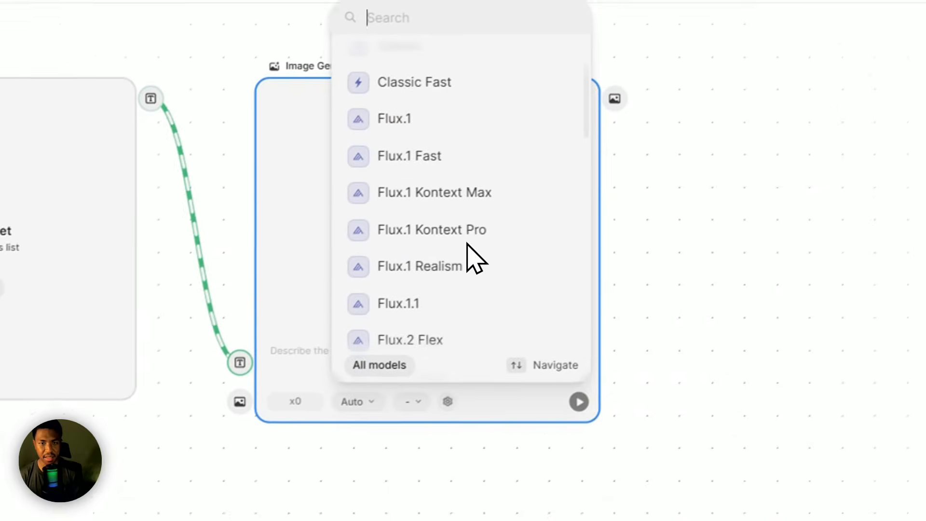
scroll(468, 248, "down", 5)
mouse_move(488, 174)
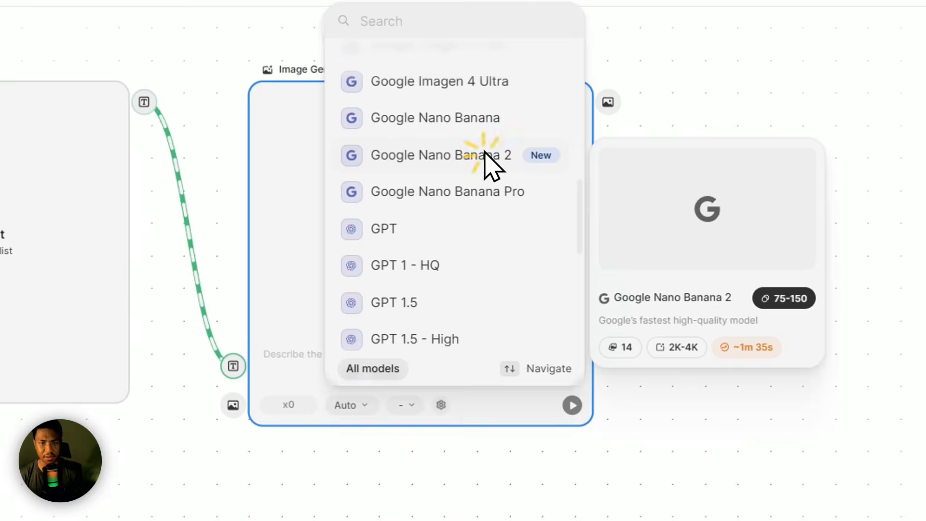
left_click(485, 153)
Set the Image Generator node's aspect ratio to 16:9 and its resolution to 1K
left_click(487, 378)
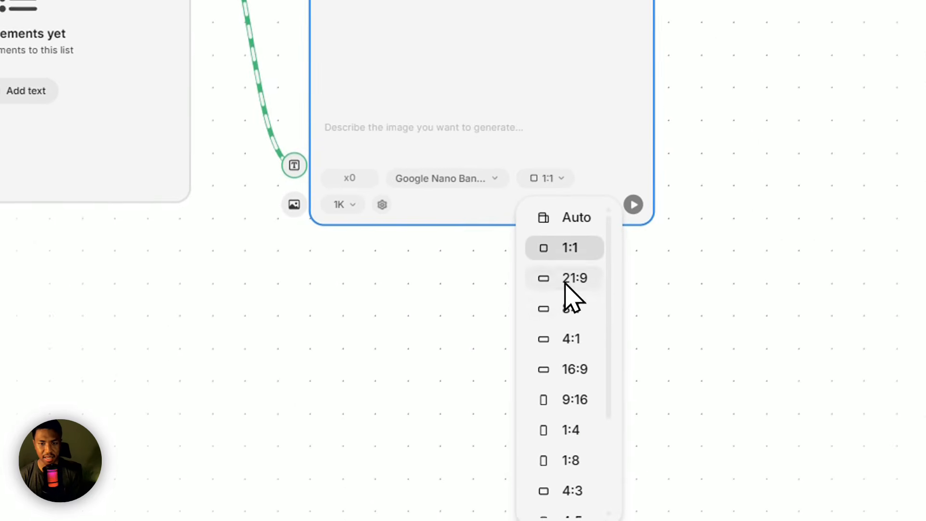
left_click(575, 369)
left_click(349, 179)
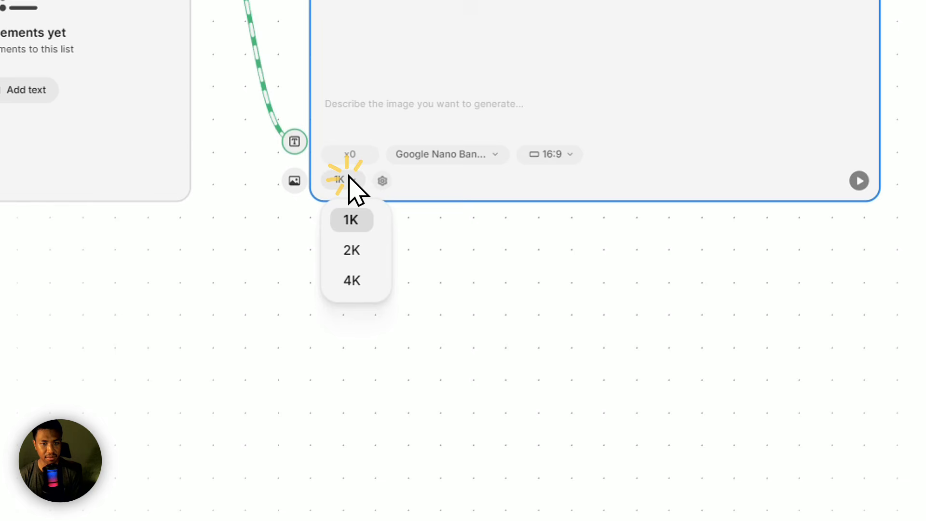
left_click(348, 218)
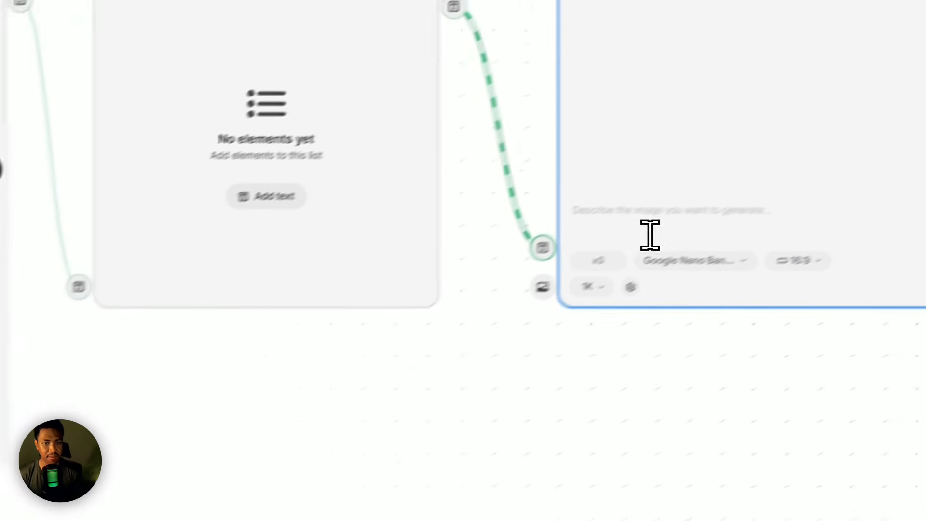
Start the Image Generator prompt with 'Generate an image. If "Elon Musk" is mentioned or referring to some sort of main character, please'
left_click(720, 157)
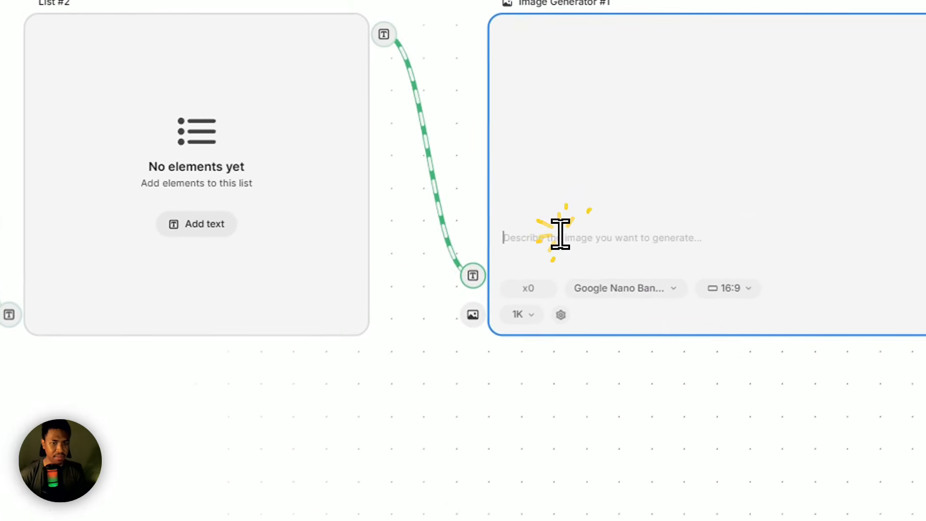
type("Generate an")
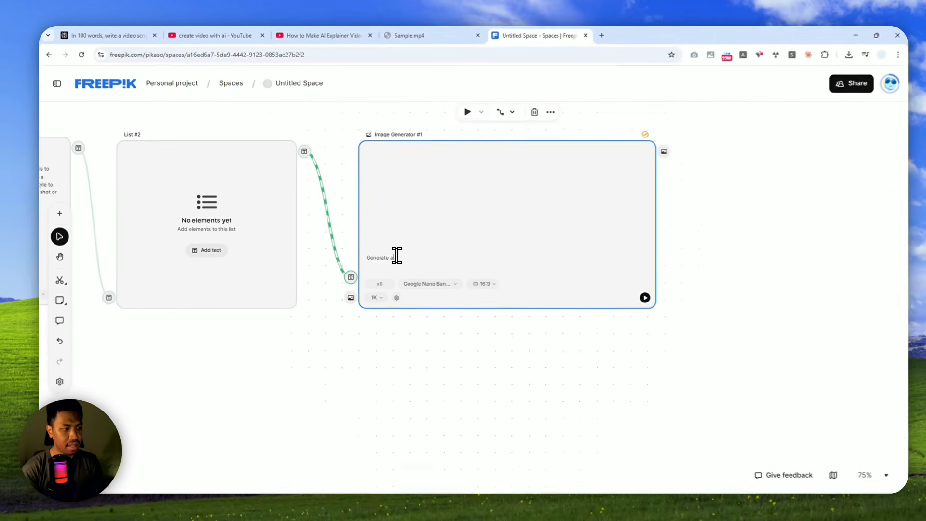
type(" image. If")
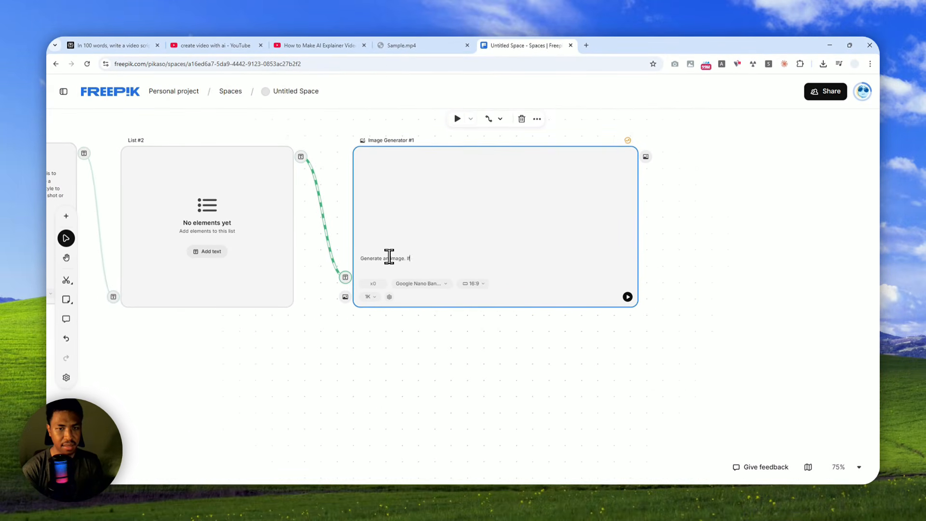
type(" \"ElonMusk")
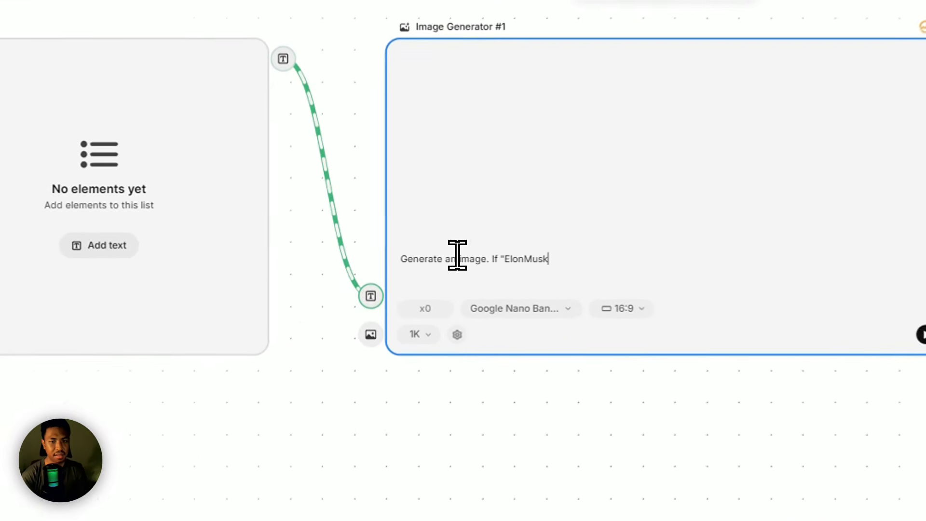
key("BackSpace")
key("BackSpace")
key("BackSpace")
key("BackSpace")
type("Musk\"")
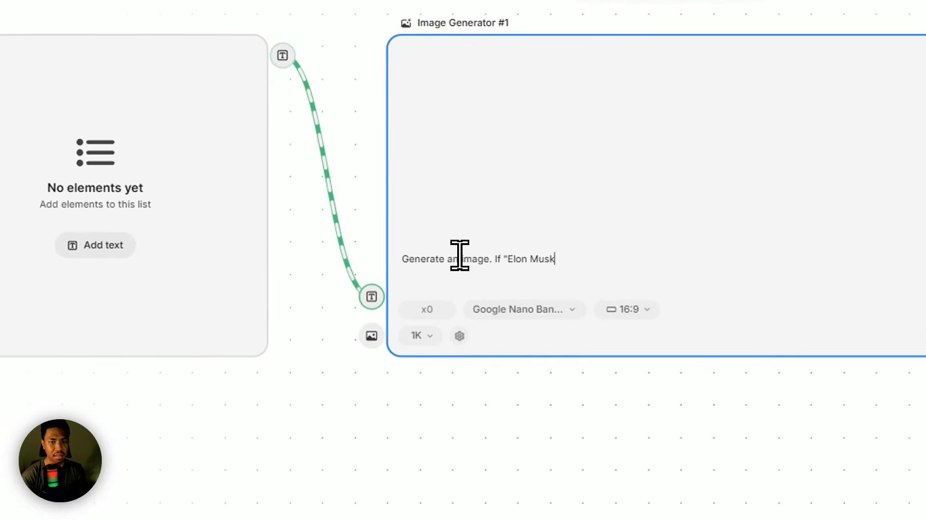
key("BackSpace")
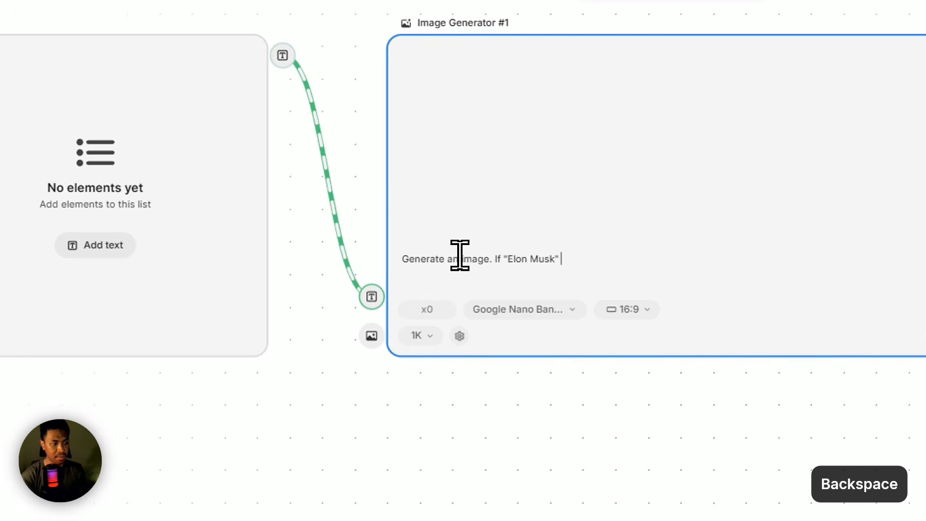
type("is")
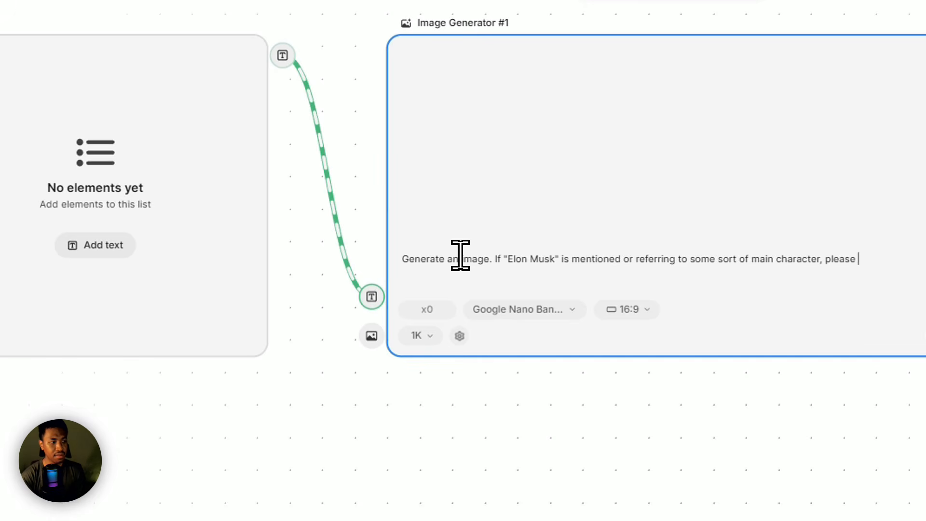
Continue the Image Generator prompt with 'use the reference style from'
key("BackSpace")
key("BackSpace")
type("use t")
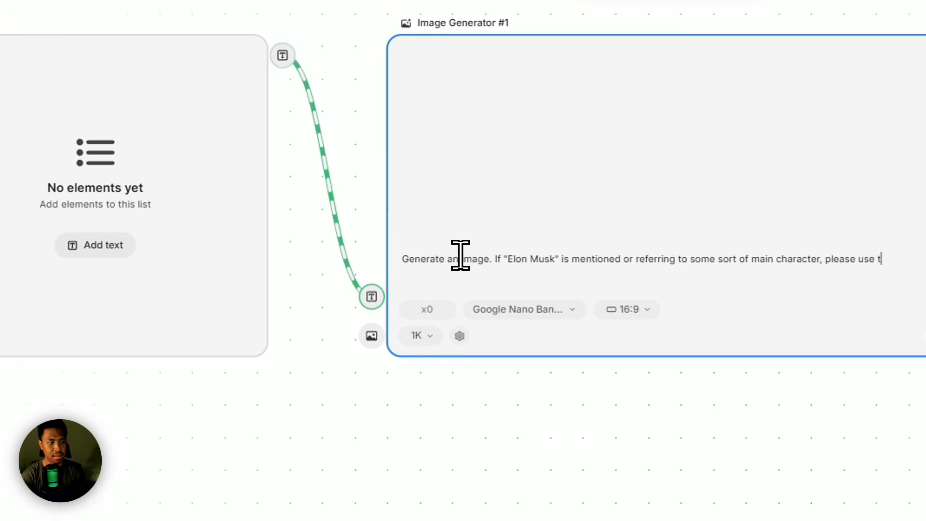
type("he refere")
key("BackSpace")
type("nc ")
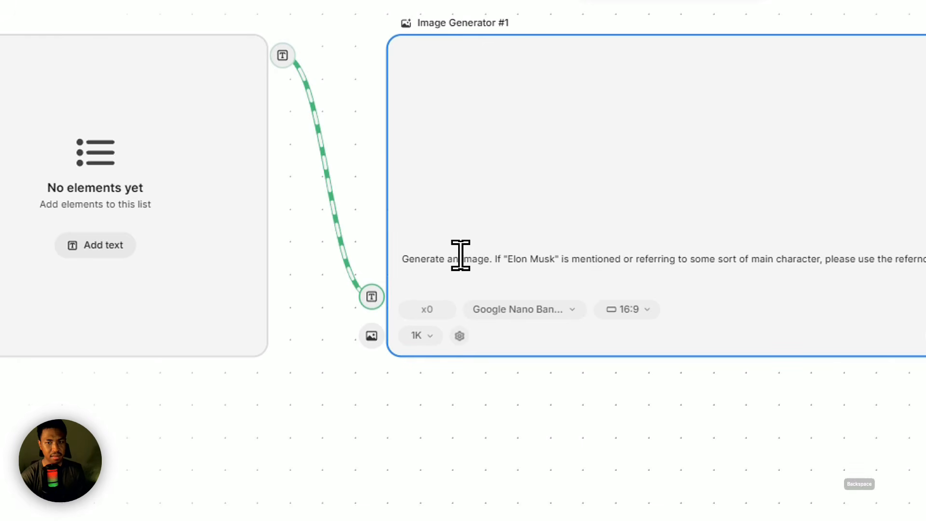
type("s")
key("ctrl+shift+Left")
type("ref")
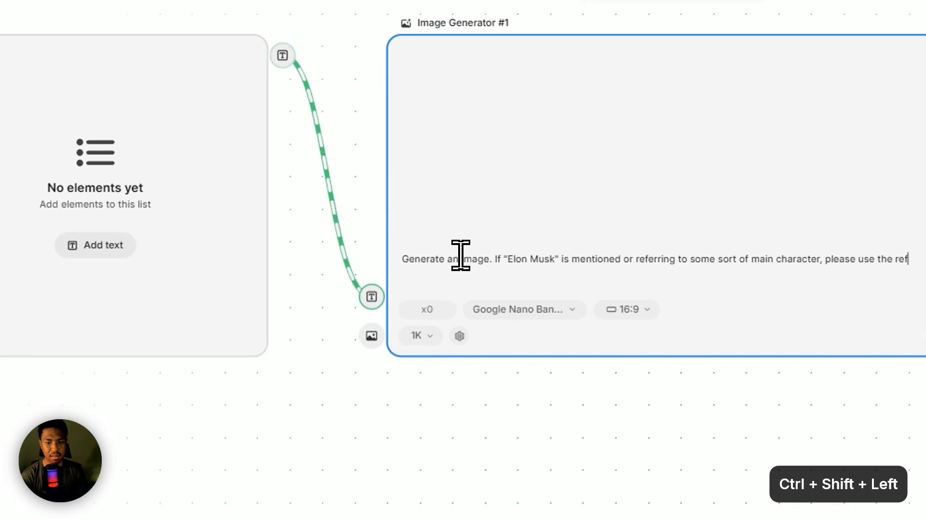
type("erence style from")
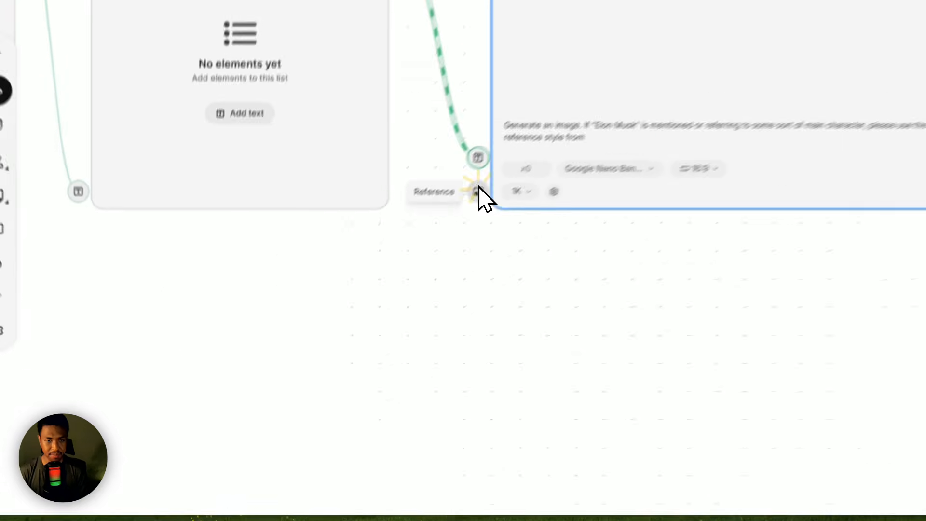
Add the nine-expression cartoon character sheet from the media history as an asset for the Image Generator's reference input
left_click_drag(344, 296, 316, 363)
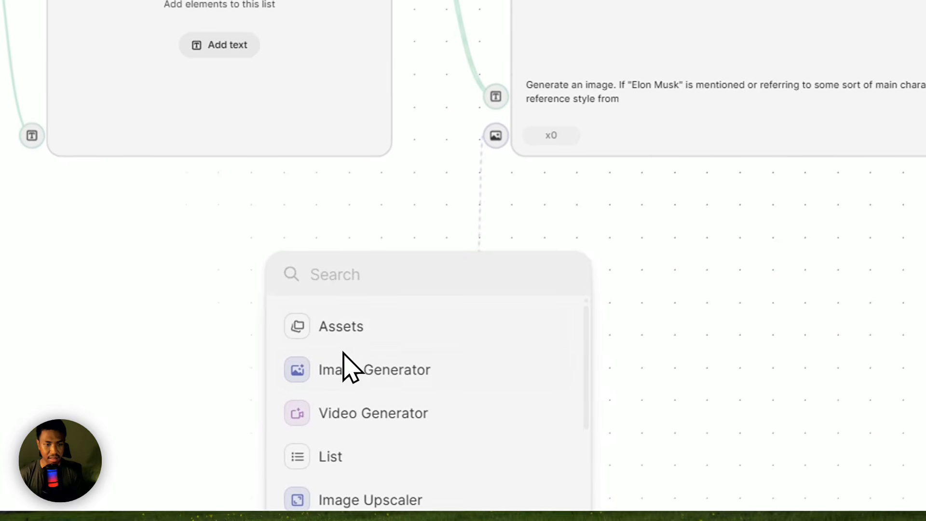
left_click(358, 324)
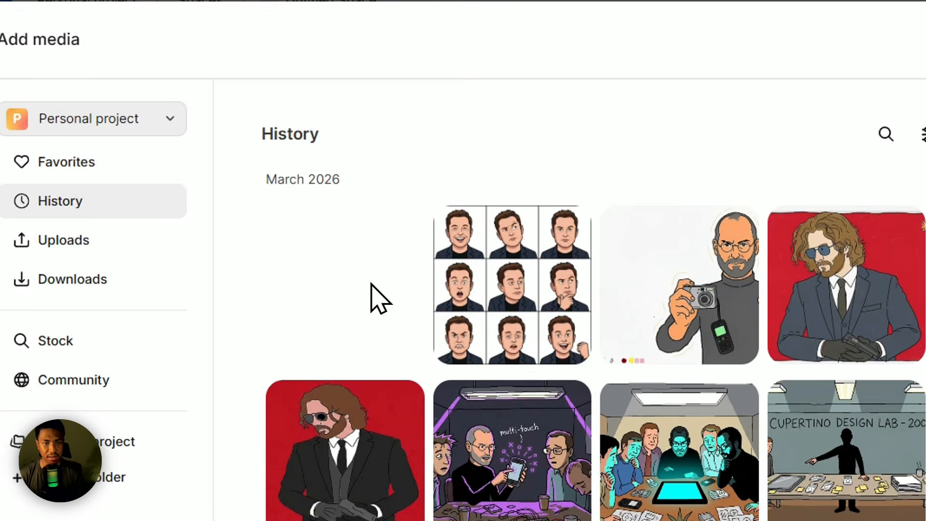
left_click(496, 263)
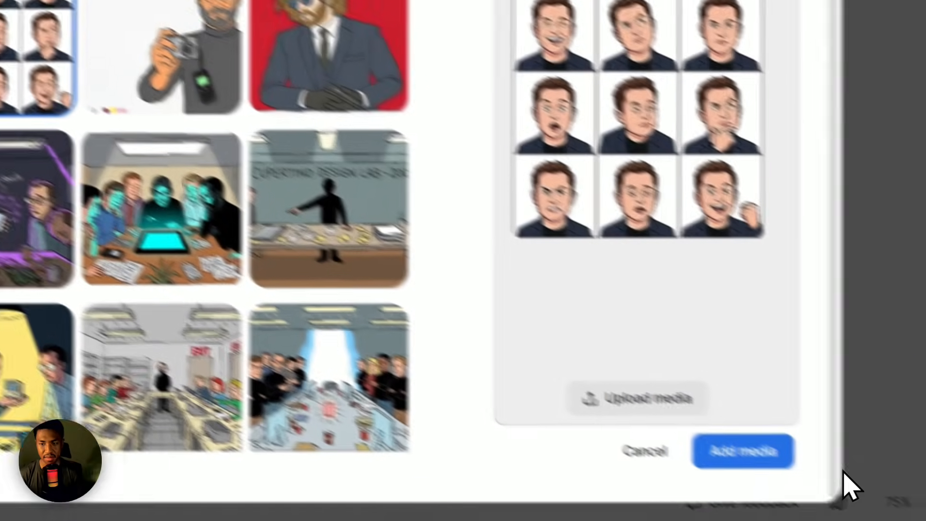
left_click(749, 449)
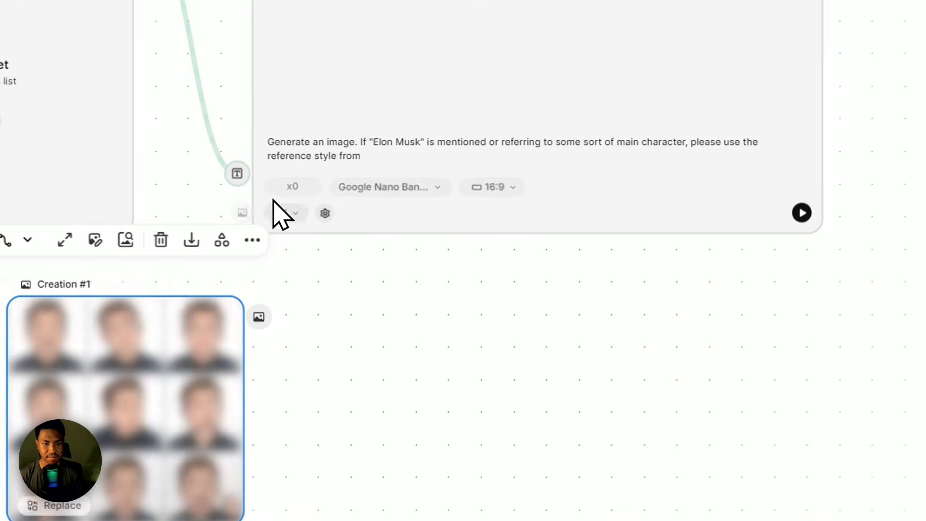
Place the character sheet node below List #2 and link its image output to the Image Generator's reference input
left_click_drag(410, 335, 481, 326)
left_click_drag(331, 306, 297, 212)
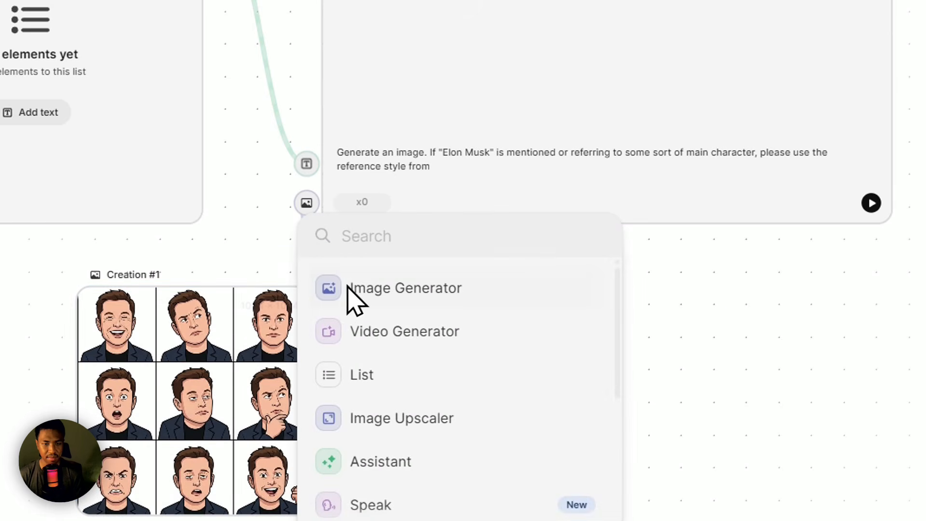
left_click(726, 351)
left_click_drag(184, 299, 97, 305)
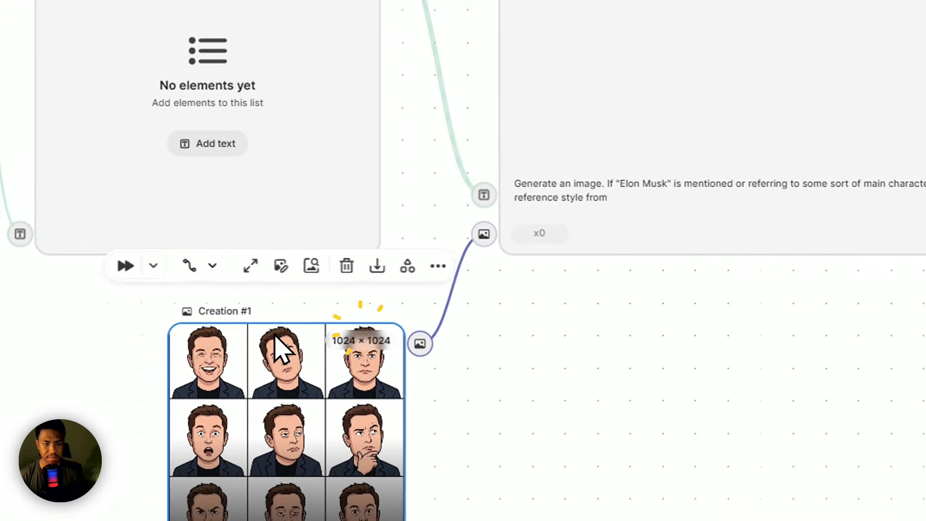
Rename the character sheet node as Reference Character
left_click(647, 191)
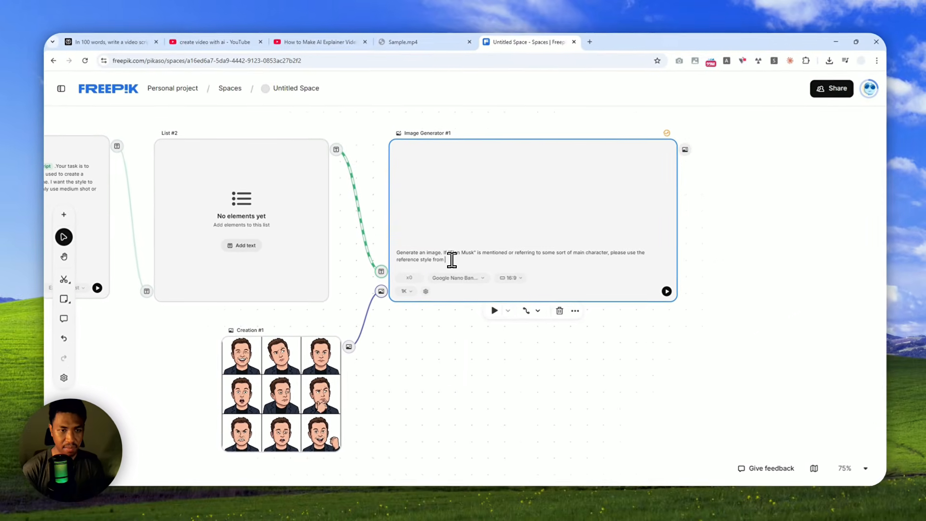
type("@")
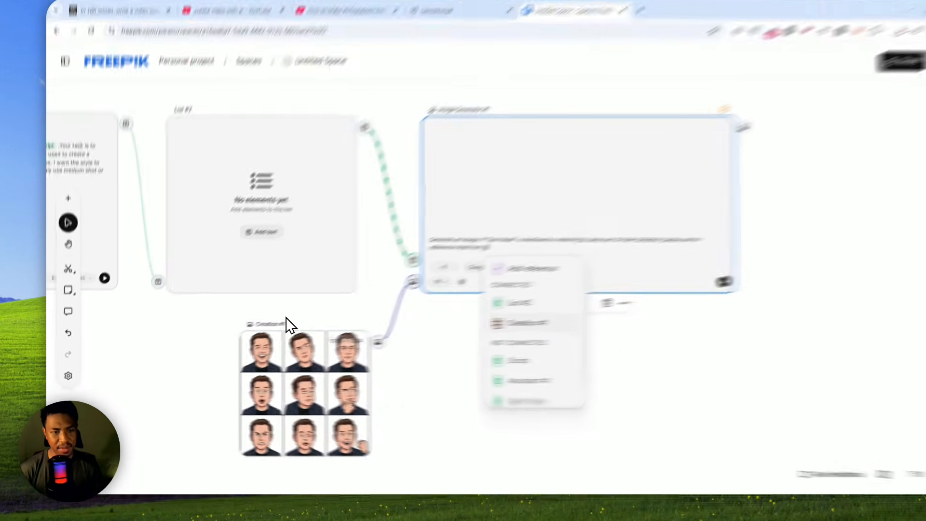
double_click(241, 332)
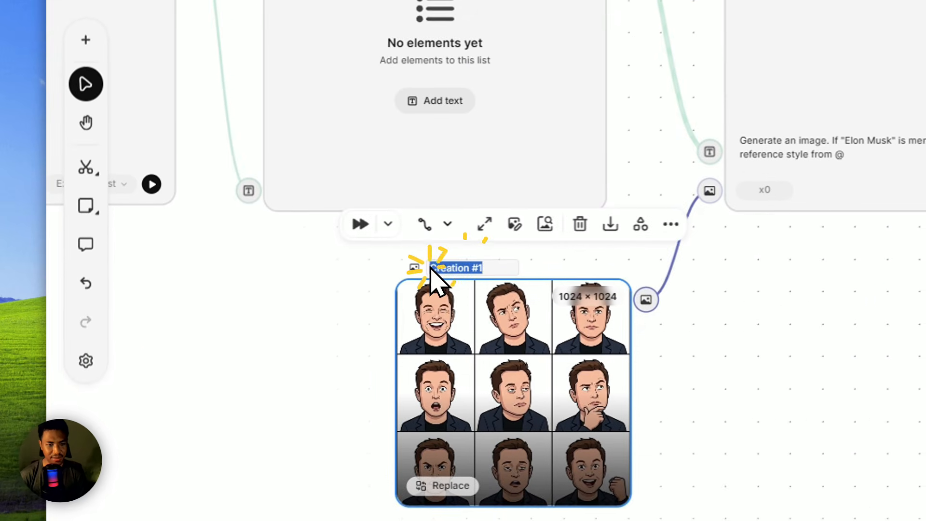
type("Refer")
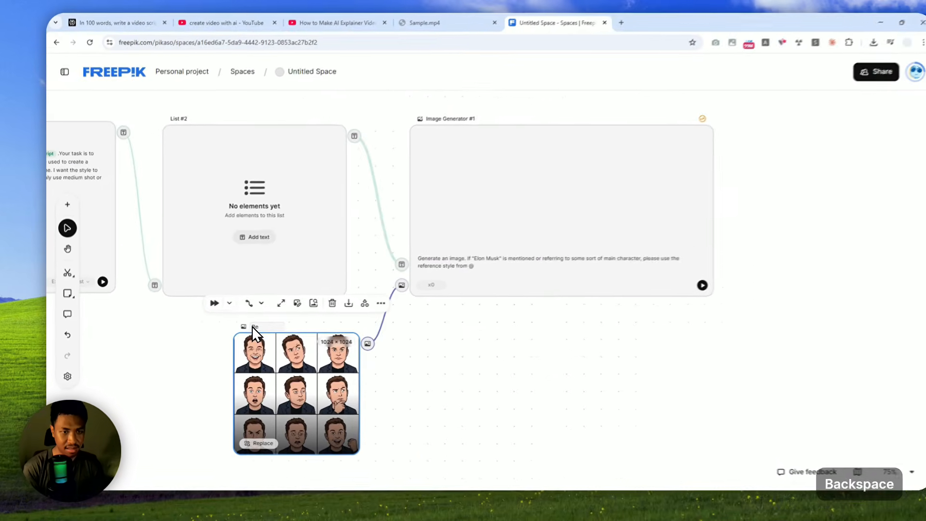
type("enc")
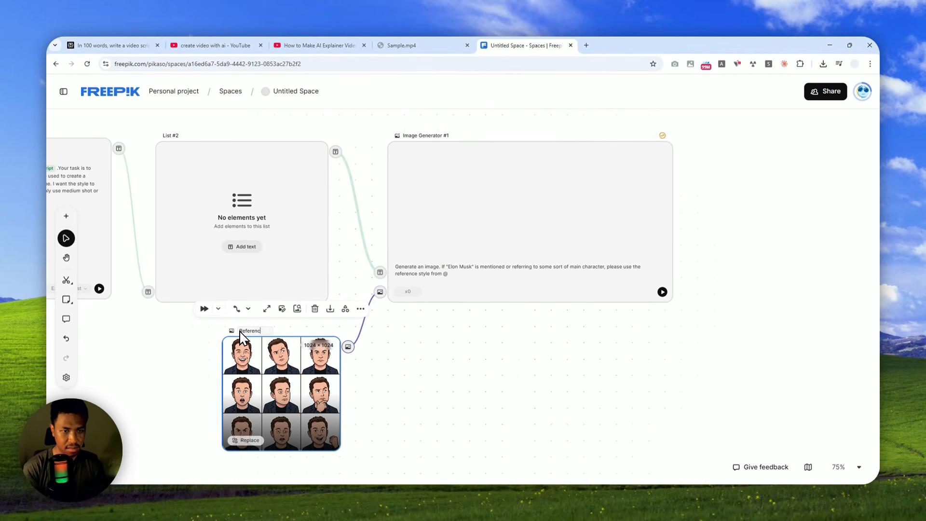
type("e Character")
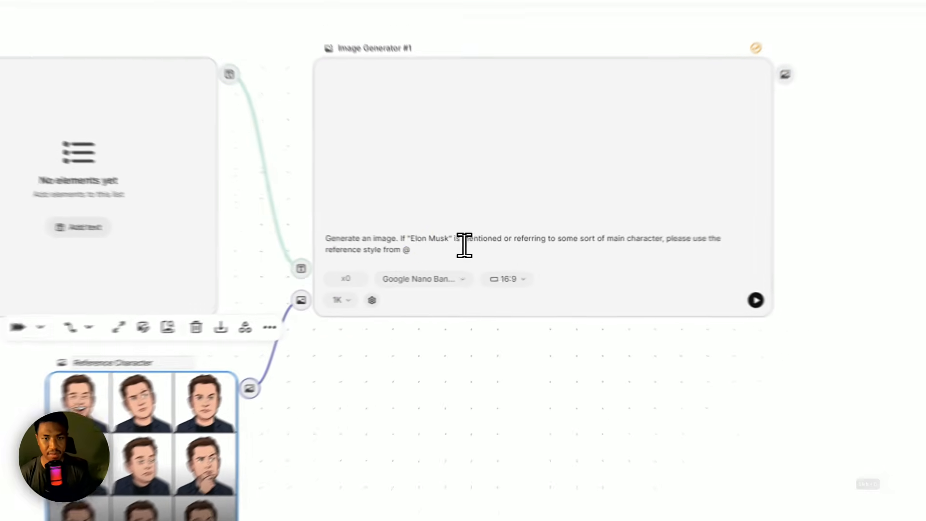
left_click(459, 274)
type("Ref")
key("BackSpace")
key("BackSpace")
key("BackSpace")
key("BackSpace")
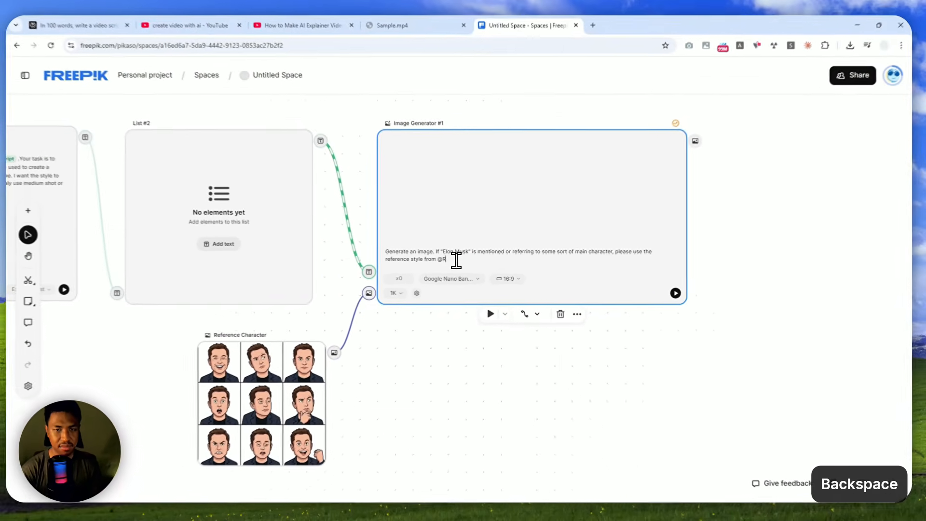
type("@R")
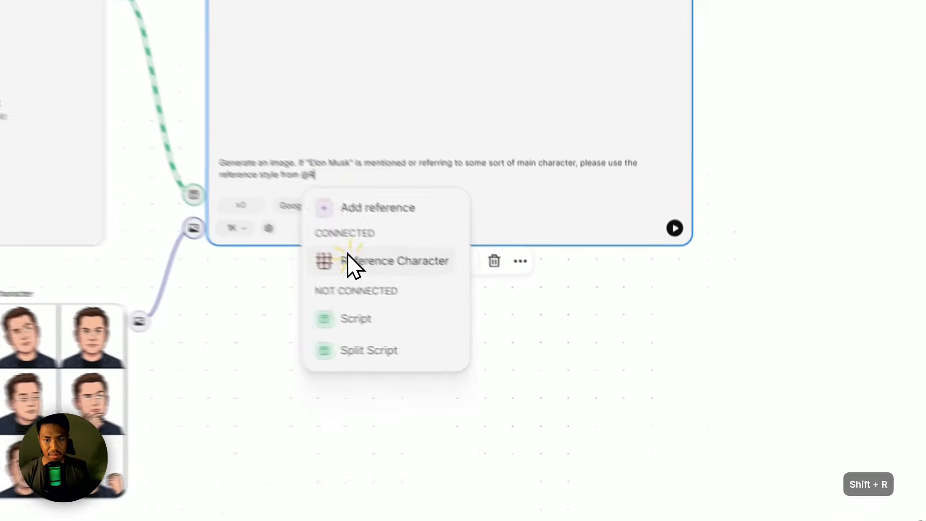
left_click(483, 311)
left_click(447, 347)
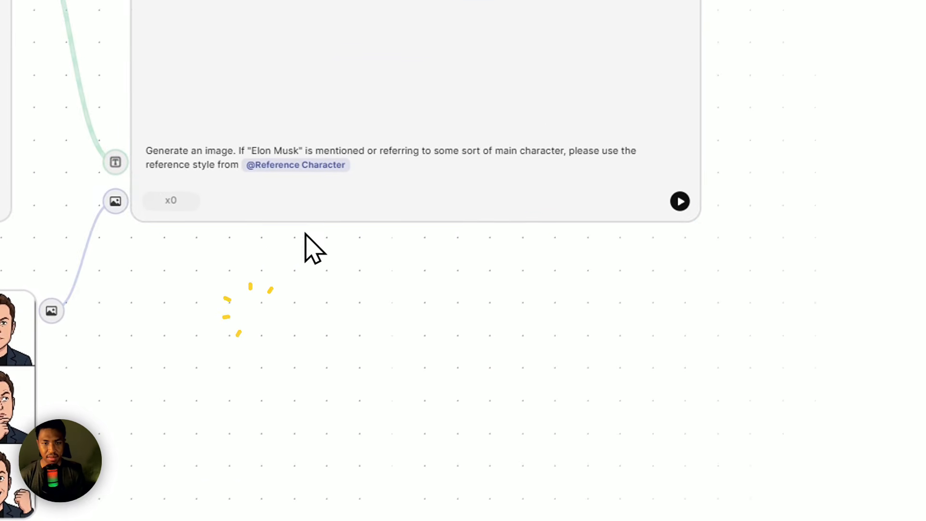
Add a List node connected to the generated image output of Image Generator #1
left_click_drag(794, 227, 381, 229)
left_click(324, 98)
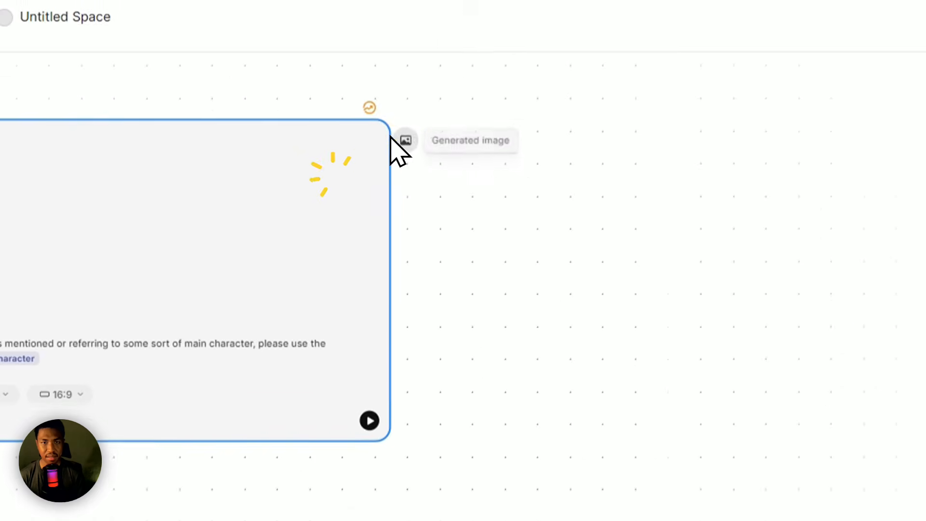
left_click_drag(406, 140, 550, 304)
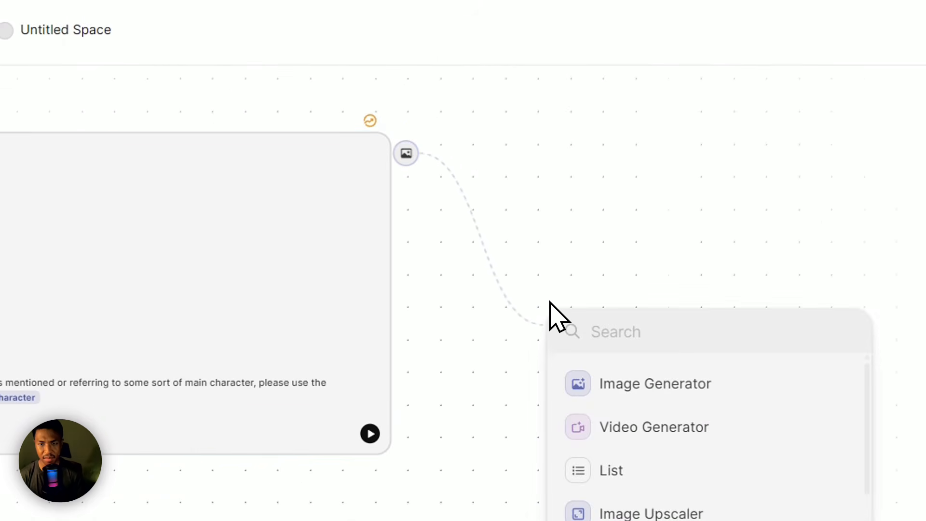
left_click(629, 466)
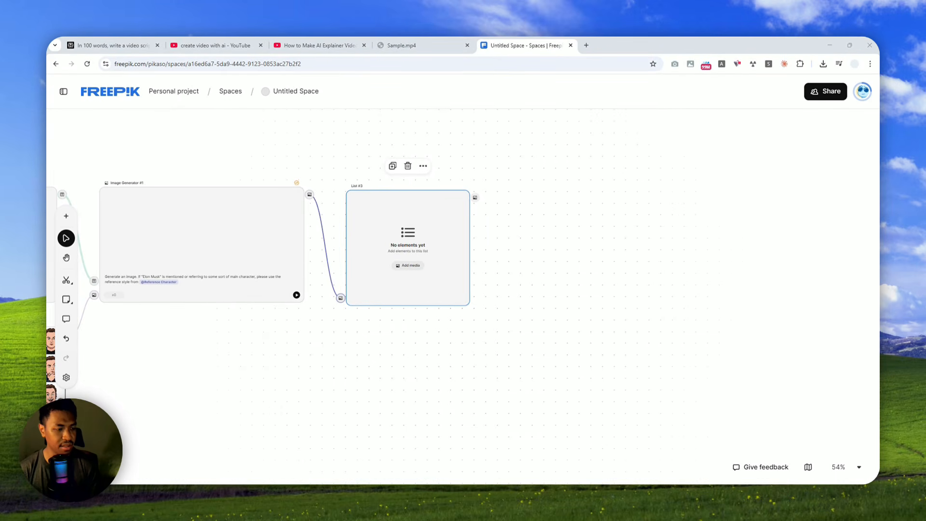
Add a List node connected to the audio output of Voiceover #1
scroll(405, 360, "down", 2)
scroll(347, 337, "up", 2)
scroll(263, 353, "down", 1)
left_click_drag(259, 368, 678, 331)
scroll(555, 355, "down", 2)
scroll(678, 333, "down", 1)
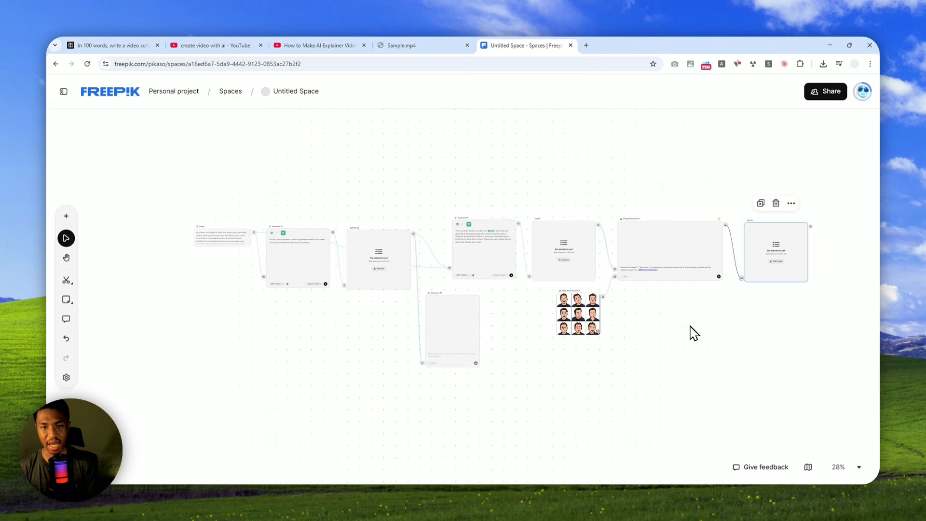
left_click_drag(702, 325, 676, 331)
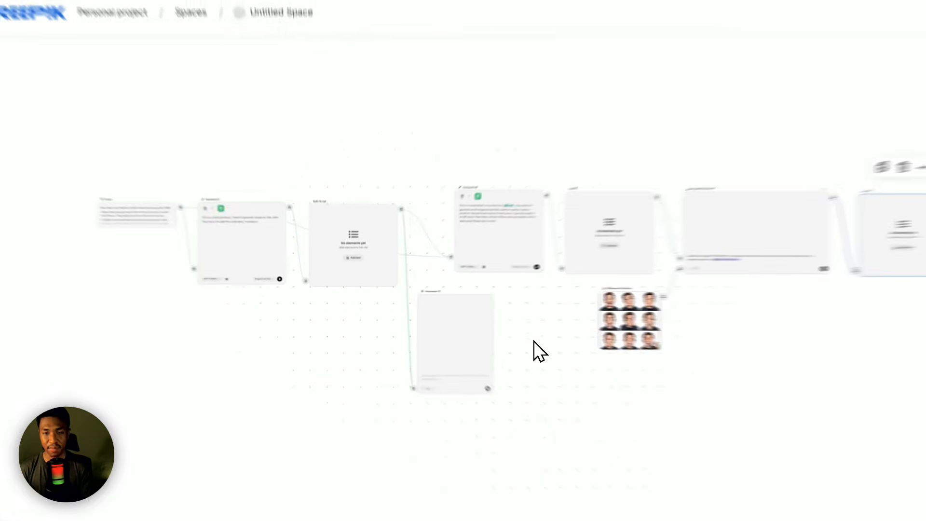
left_click(471, 325)
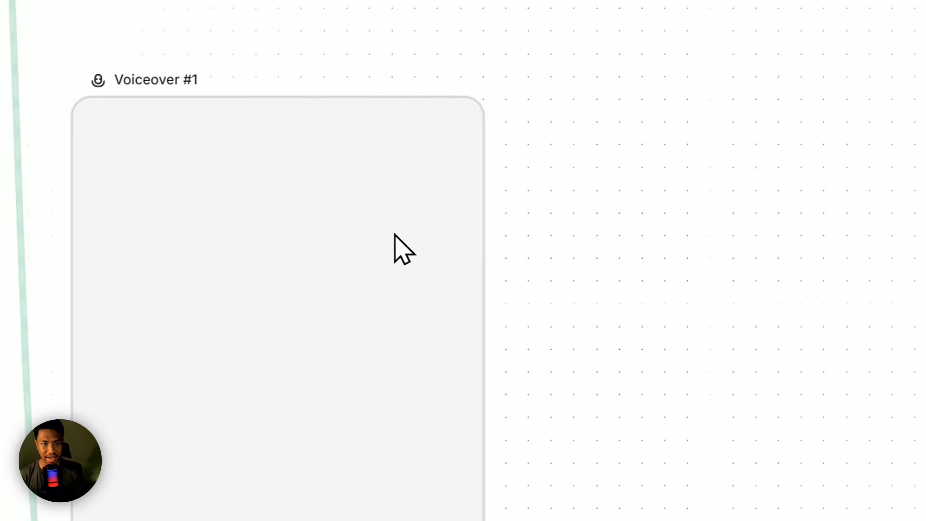
left_click(362, 188)
left_click_drag(520, 163, 438, 216)
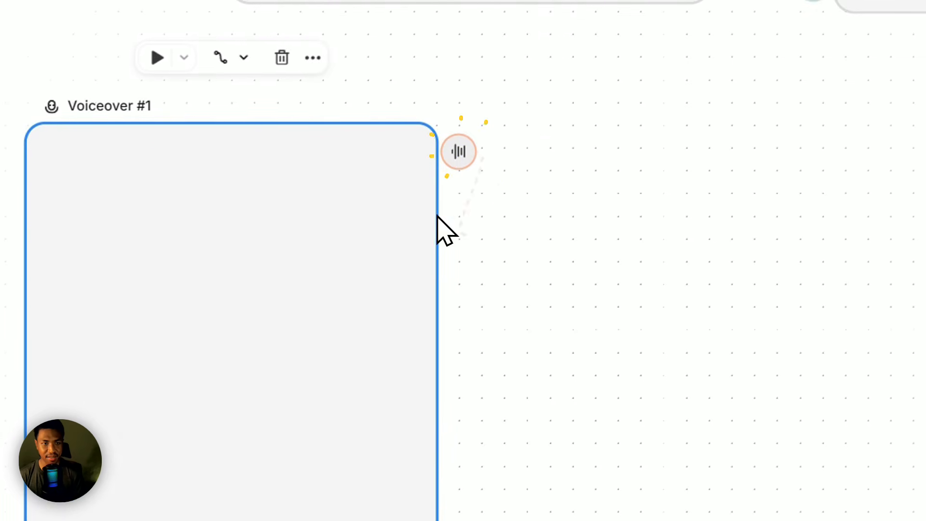
left_click_drag(594, 357, 595, 360)
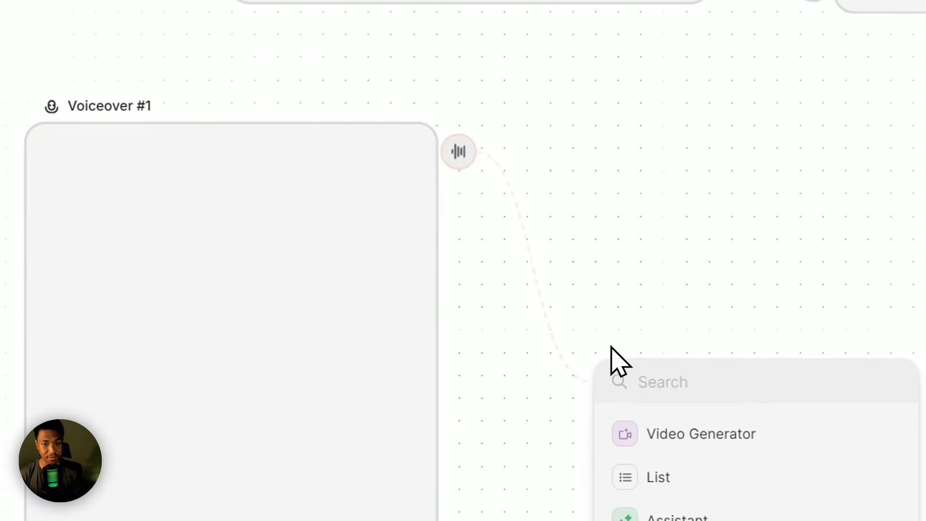
left_click(693, 484)
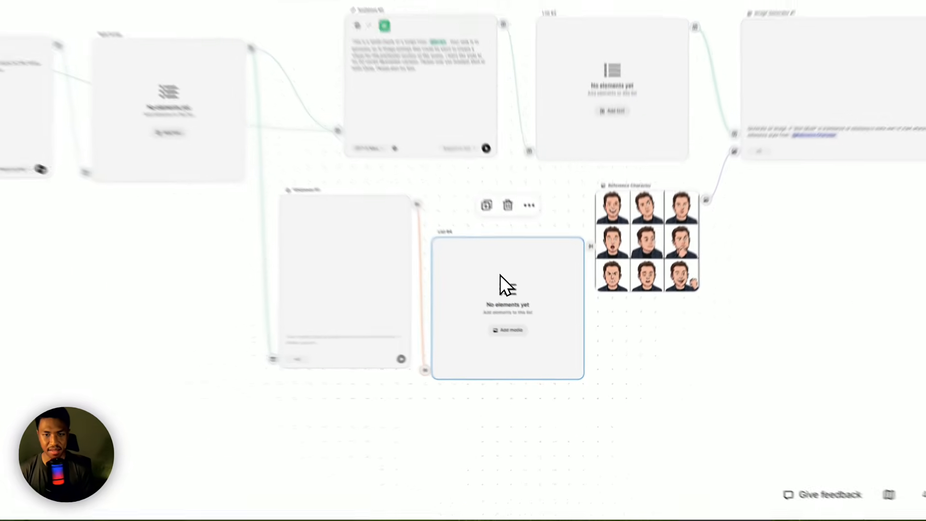
Move the List #4 node further down the canvas so it sits below the Reference Character node
left_click_drag(461, 237, 470, 338)
scroll(743, 328, "down", 3)
left_click_drag(547, 382, 557, 388)
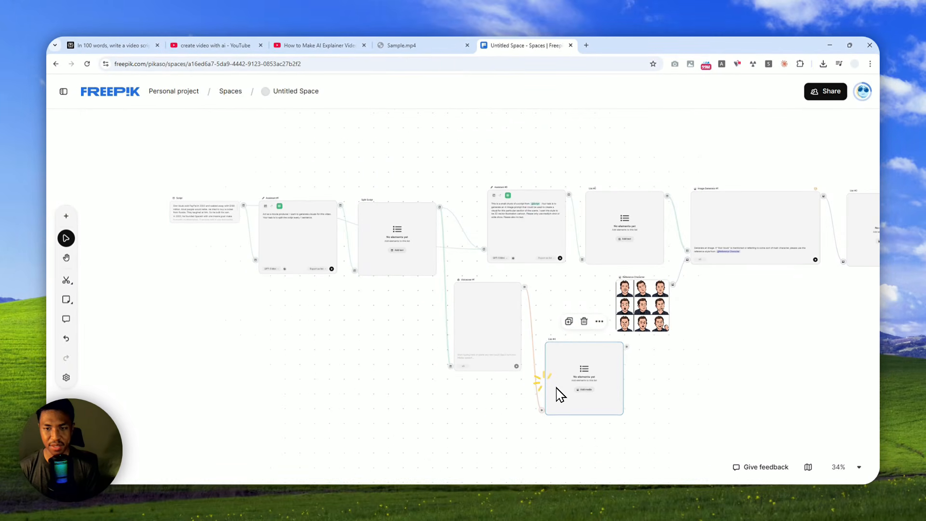
Examine the whole node workflow, from the Script node through the assistants to the image and audio lists
scroll(690, 355, "down", 2)
left_click_drag(760, 356, 649, 349)
scroll(628, 335, "up", 2)
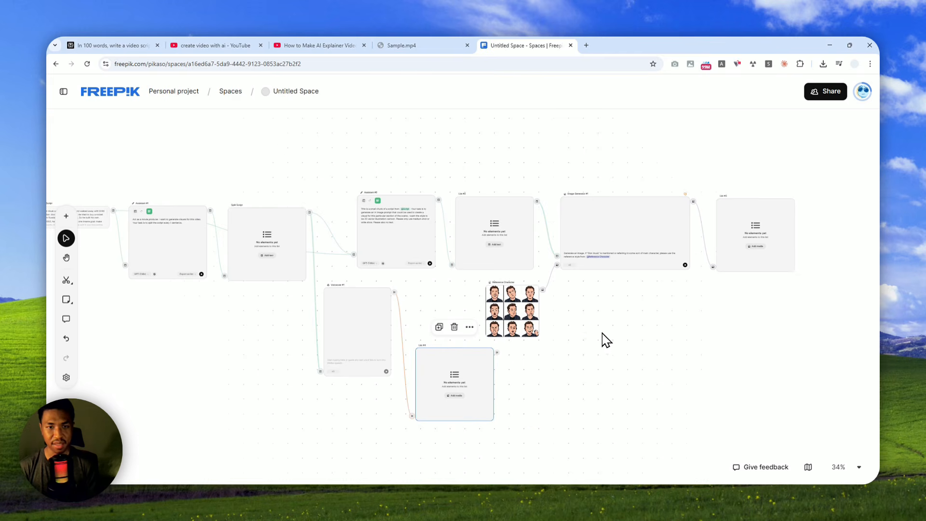
left_click_drag(606, 339, 703, 360)
left_click_drag(316, 351, 435, 376)
scroll(295, 277, "up", 3)
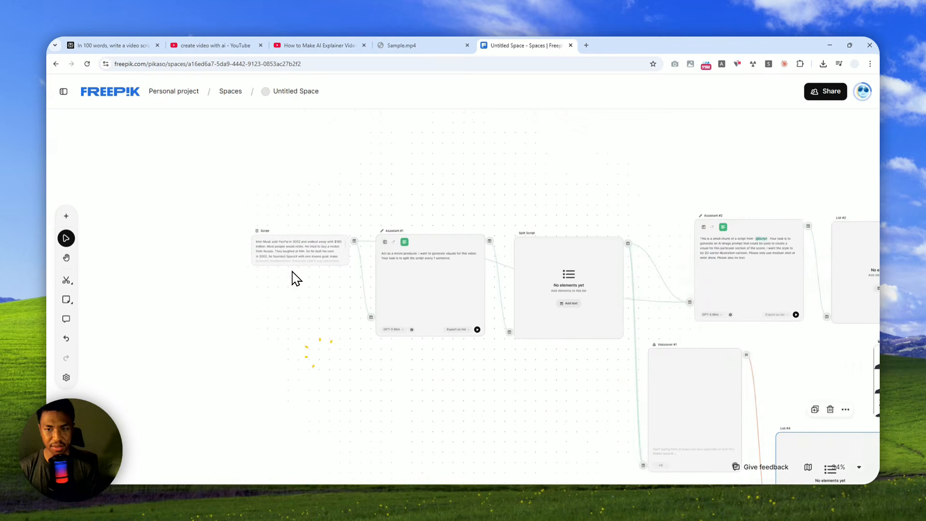
left_click_drag(267, 288, 70, 347)
left_click_drag(567, 283, 391, 140)
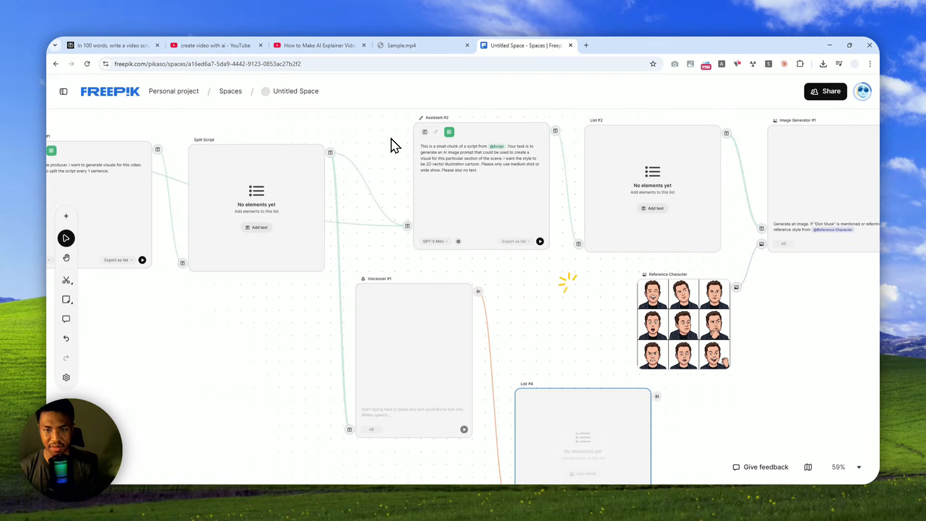
left_click_drag(539, 286, 413, 183)
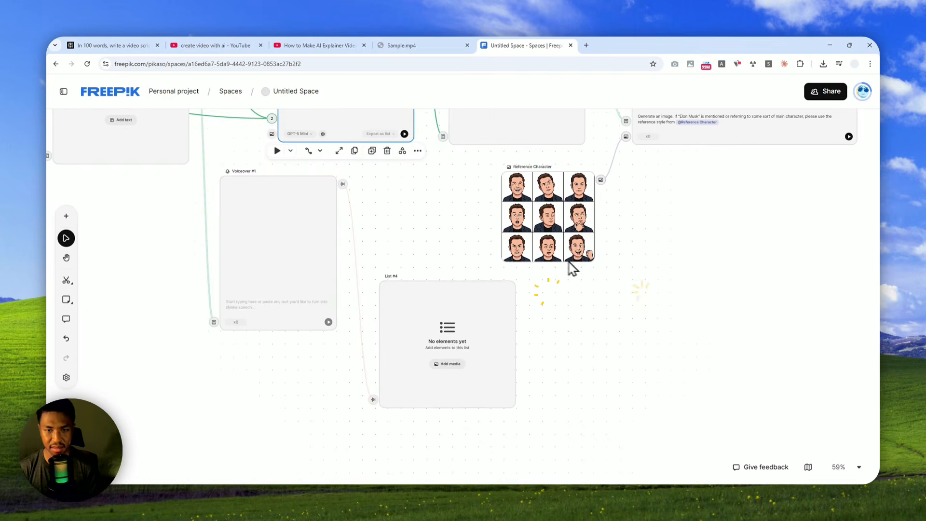
left_click_drag(641, 289, 468, 365)
left_click_drag(583, 291, 510, 337)
left_click_drag(439, 356, 580, 367)
left_click_drag(328, 358, 748, 342)
left_click_drag(361, 349, 445, 350)
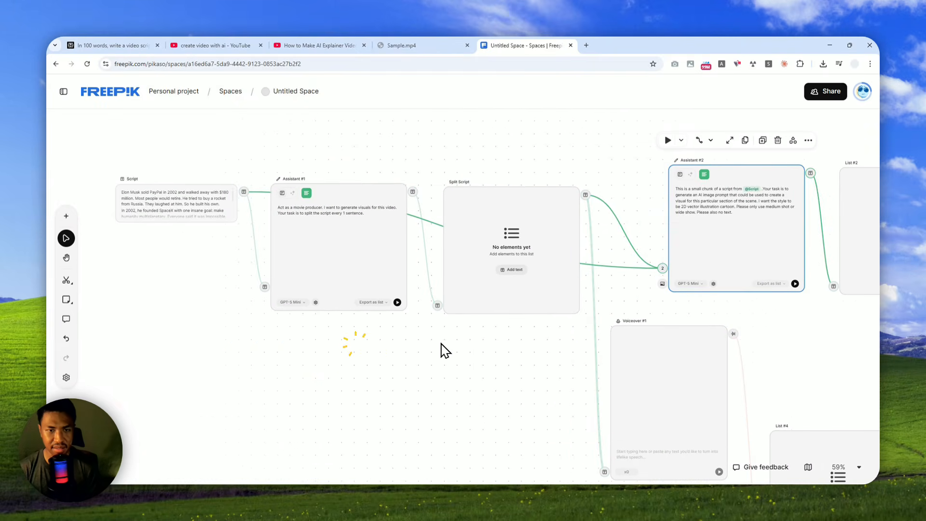
Run the workflow from the Script node using the Run from here option
left_click_drag(373, 339, 551, 364)
scroll(352, 267, "up", 3)
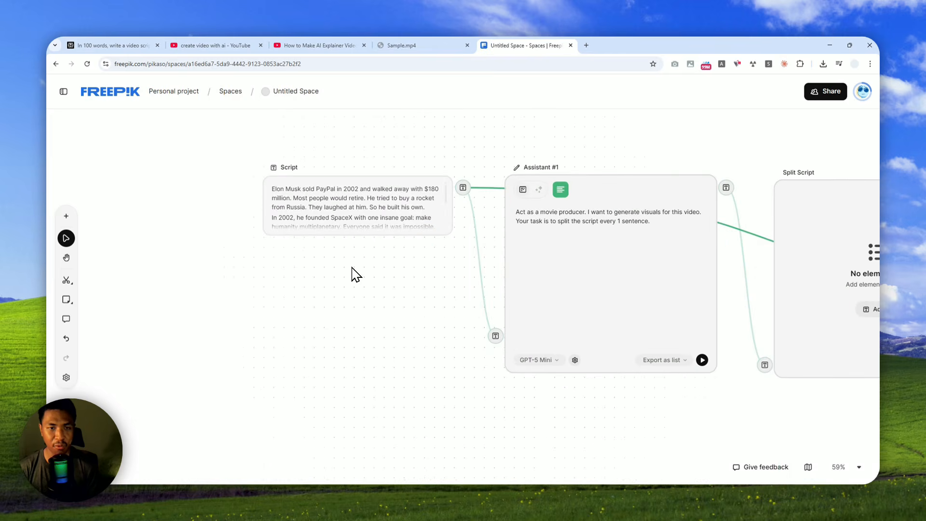
left_click_drag(390, 237, 394, 246)
left_click(339, 208)
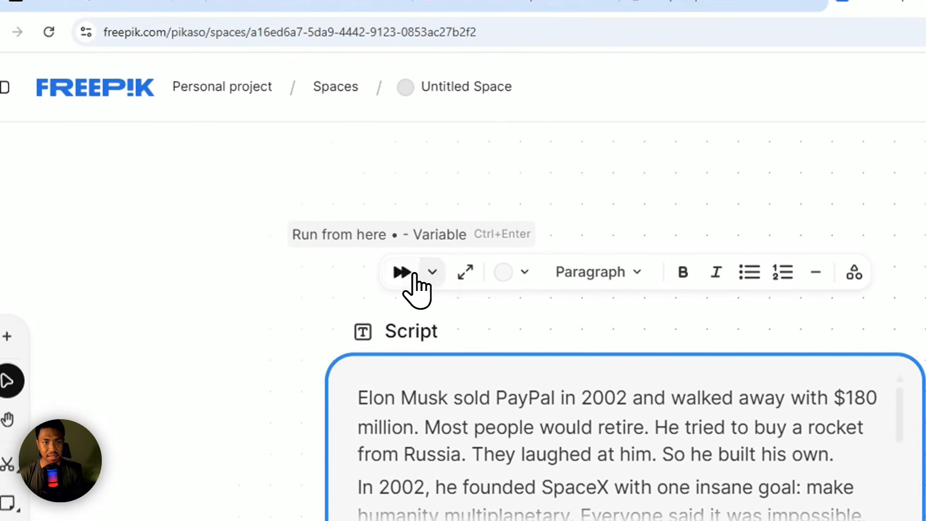
left_click(429, 275)
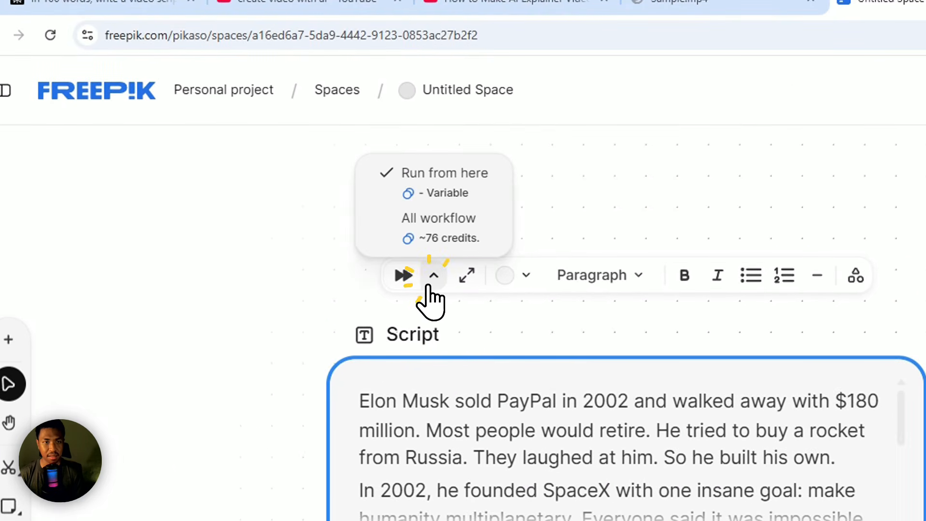
left_click(443, 191)
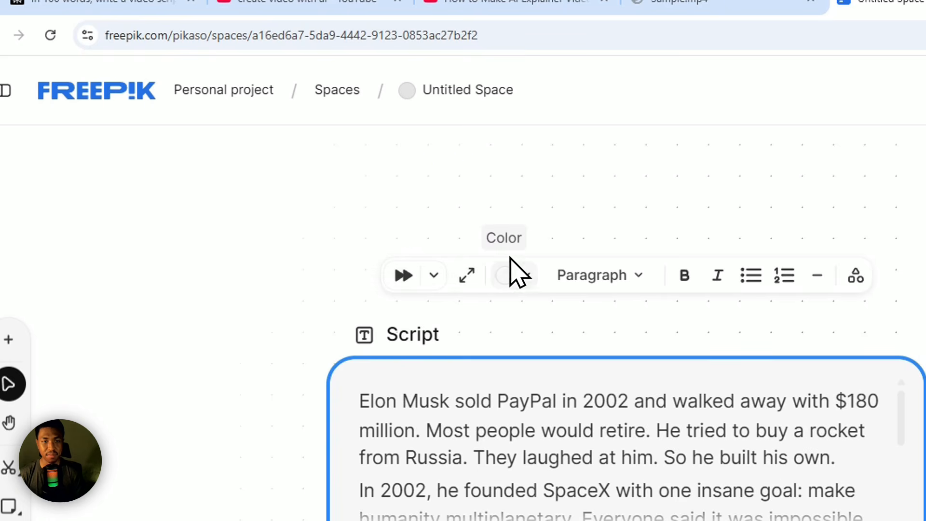
left_click(400, 275)
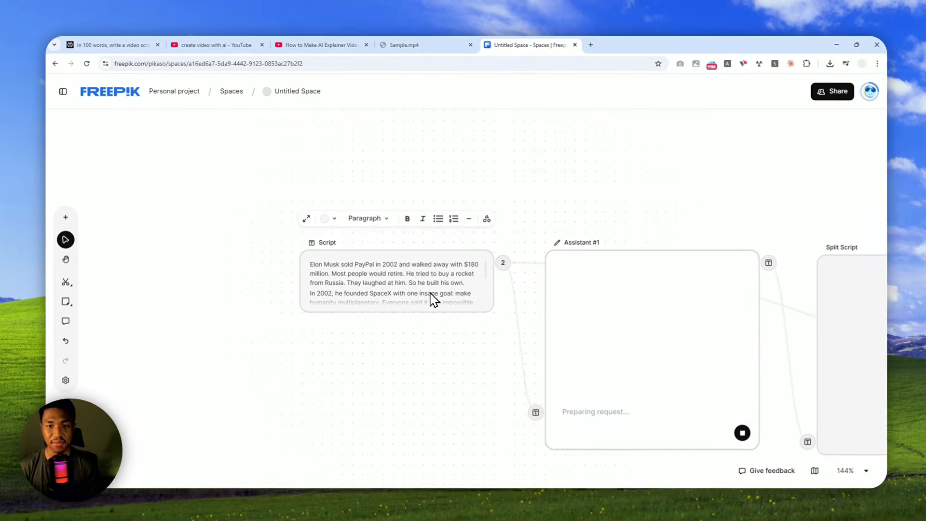
Choose Seedream 4.5 as the model of Image Generator #1
left_click_drag(683, 188, 531, 199)
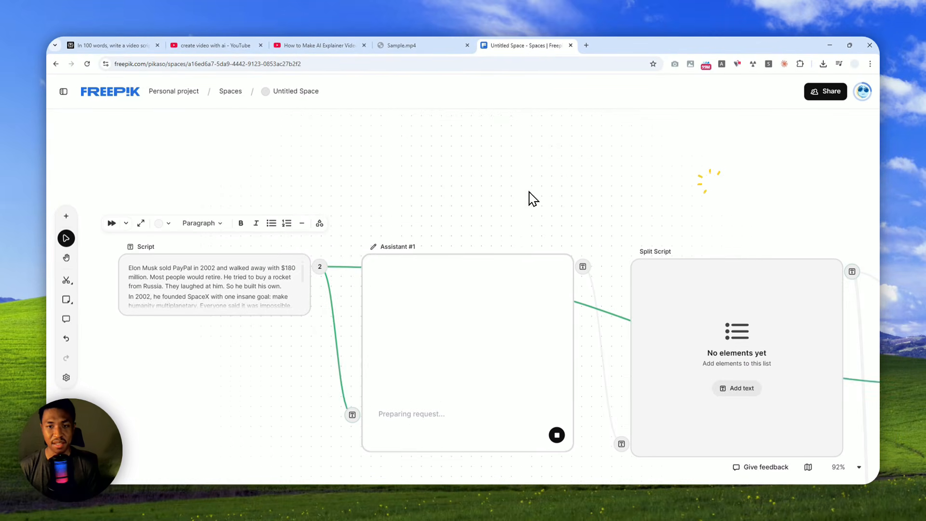
scroll(533, 197, "down", 3)
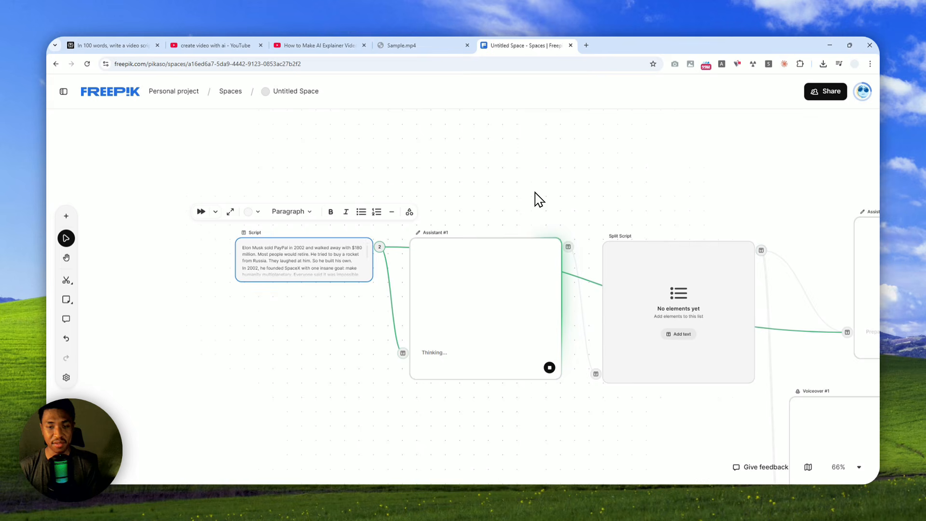
left_click_drag(687, 187, 526, 175)
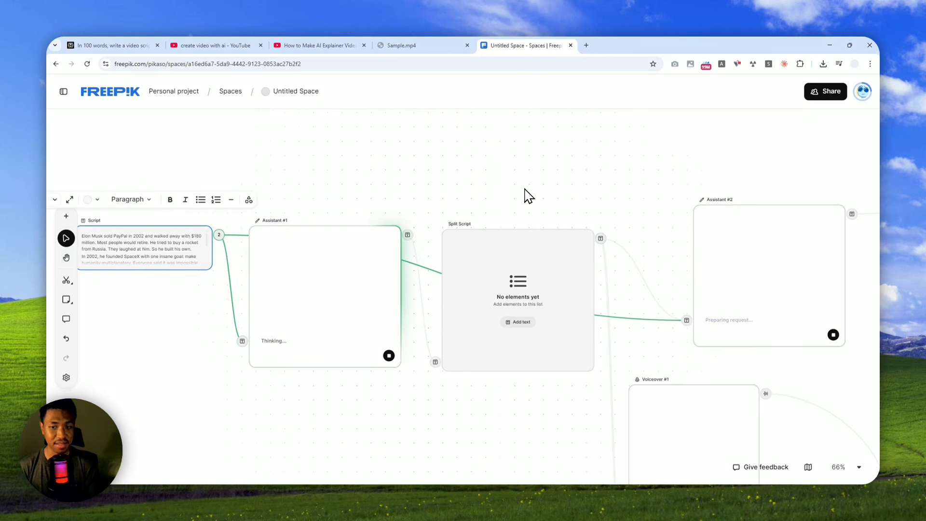
left_click_drag(572, 412, 510, 410)
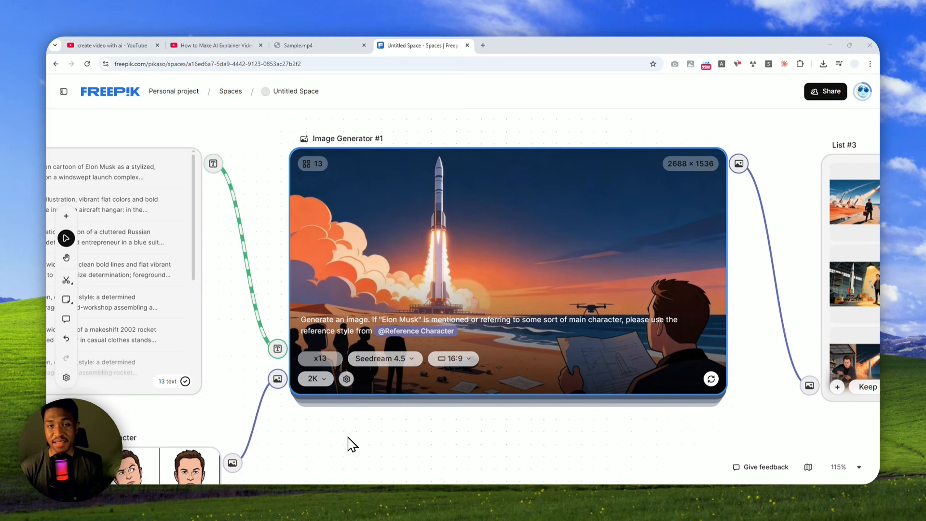
left_click(407, 357)
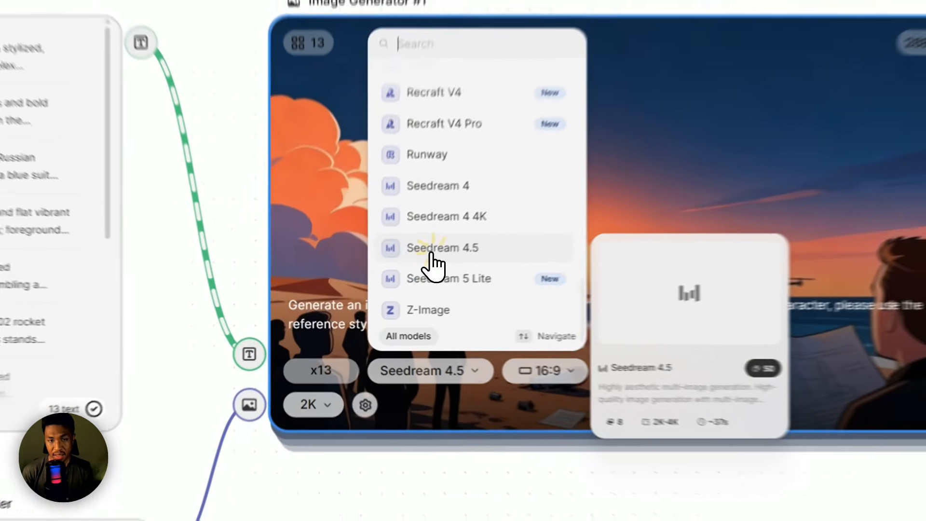
left_click(386, 286)
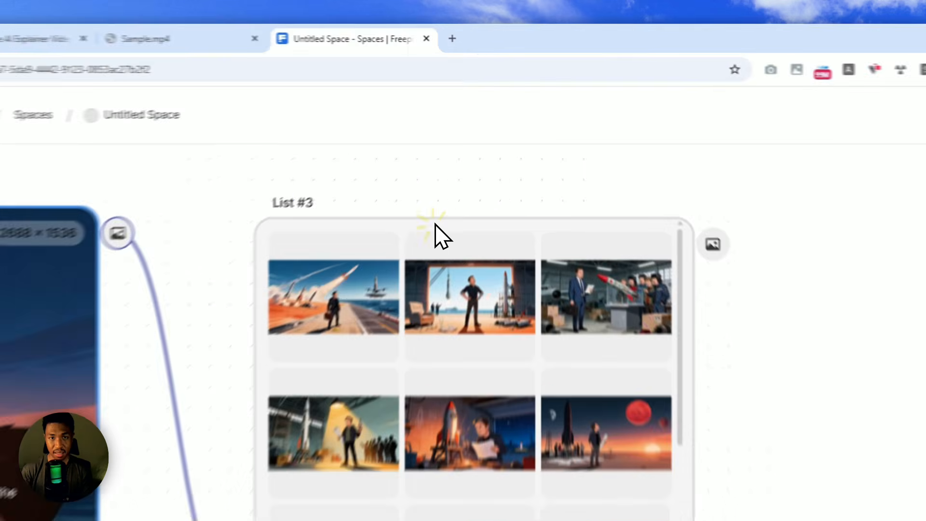
Review the generated images in List #3 and the voiceover audio clips in List #4
left_click(472, 157)
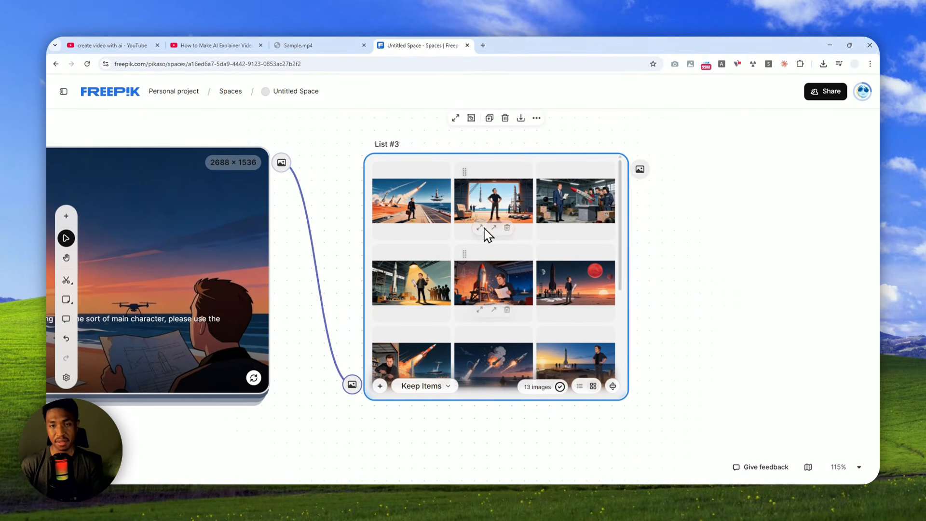
scroll(489, 218, "down", 1)
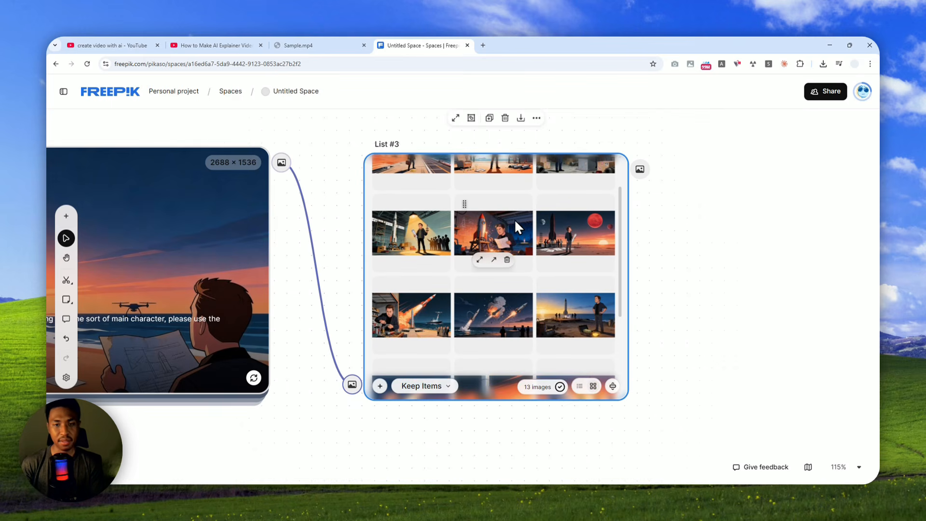
left_click_drag(349, 405, 747, 233)
left_click_drag(311, 363, 609, 251)
left_click_drag(456, 374, 643, 265)
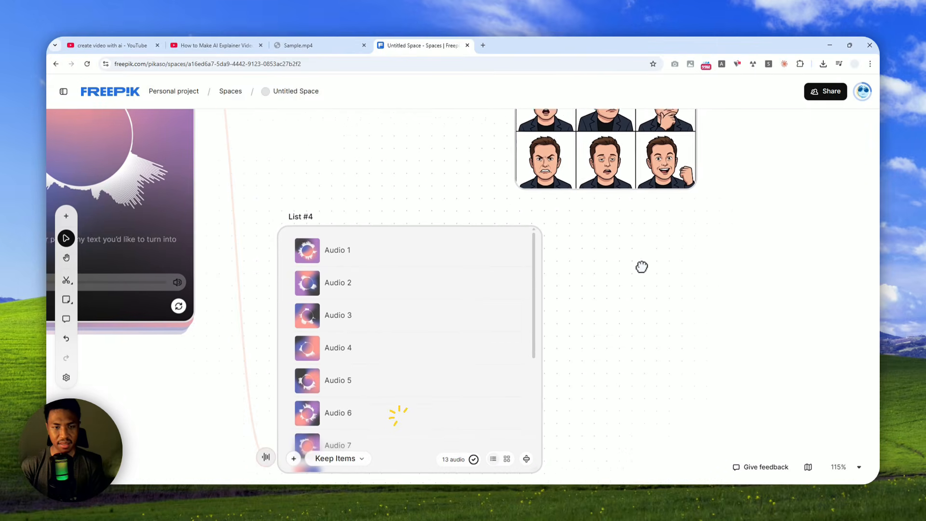
left_click_drag(634, 330, 643, 285)
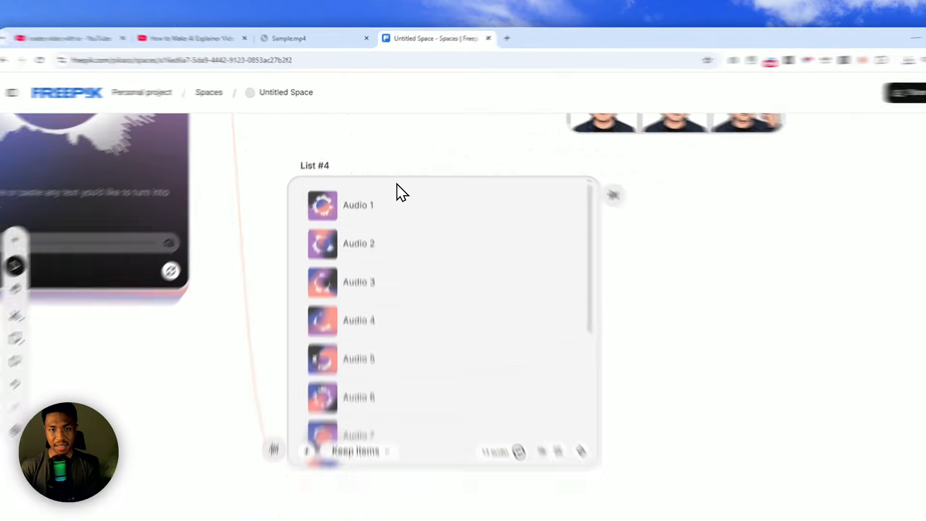
left_click(384, 166)
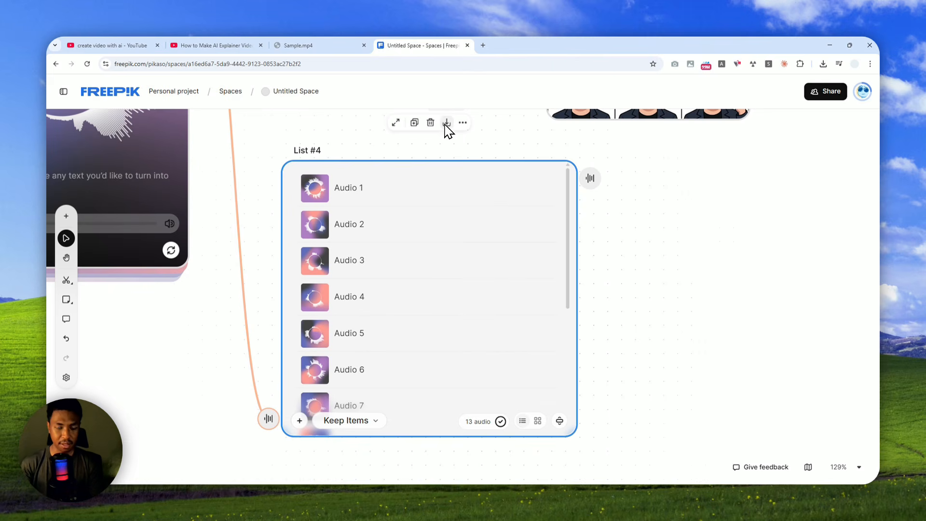
scroll(635, 199, "down", 3)
left_click_drag(776, 195, 589, 285)
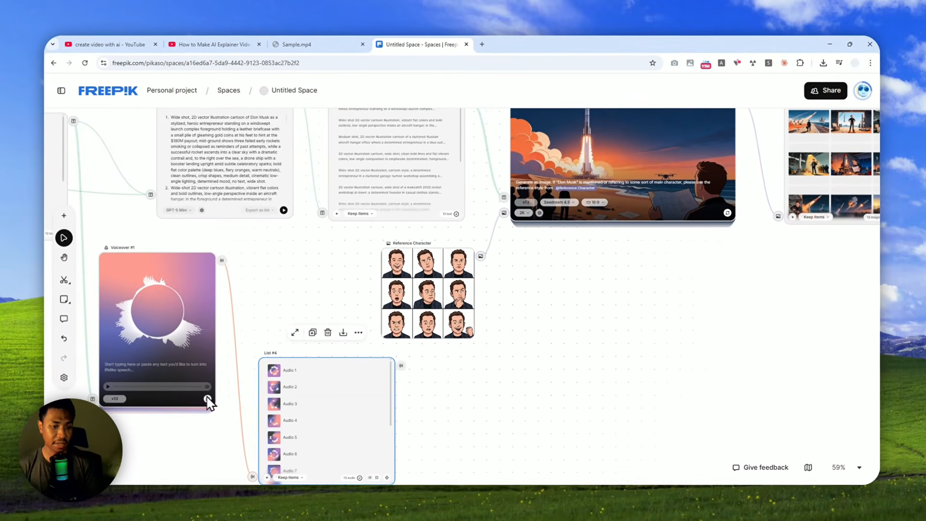
Switch to Wondershare Filmora and preview the assembled explainer video, then check an earlier scene on the timeline
left_click(137, 494)
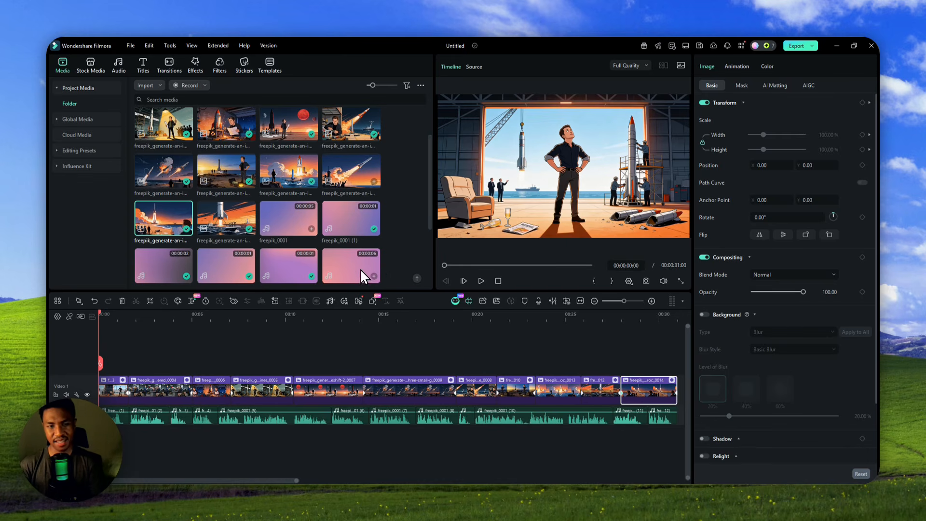
left_click(374, 229)
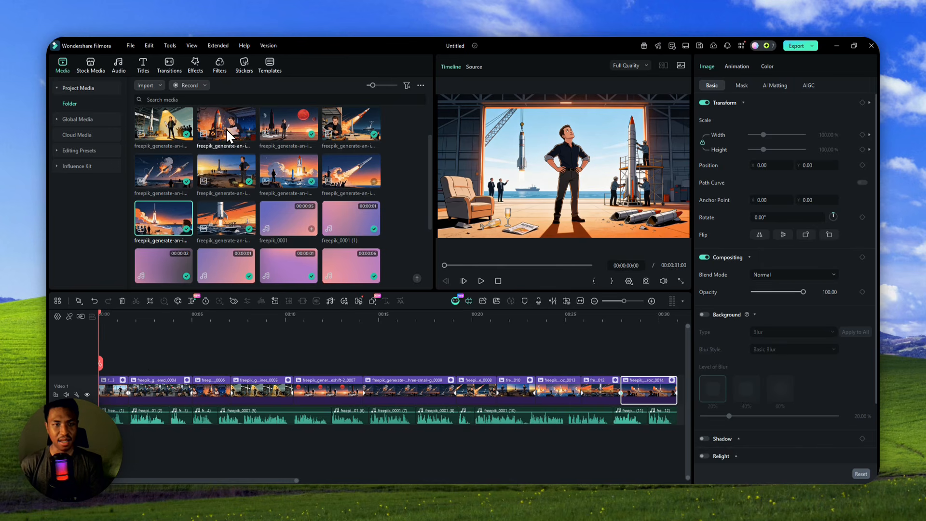
left_click(200, 419)
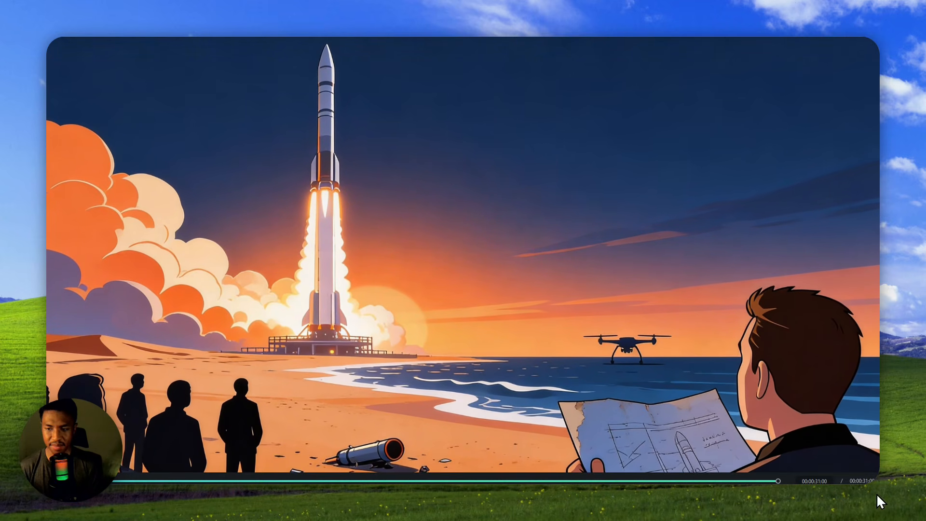
key("Escape")
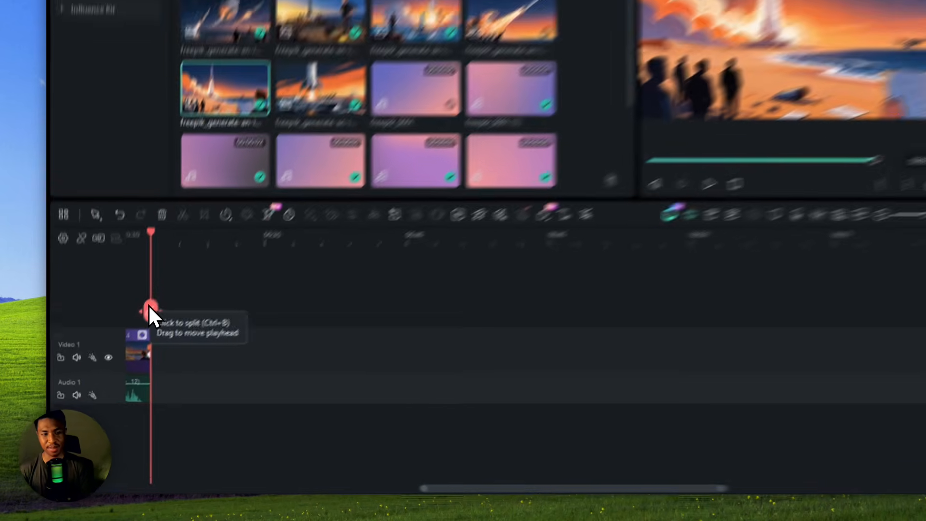
left_click_drag(150, 307, 302, 368)
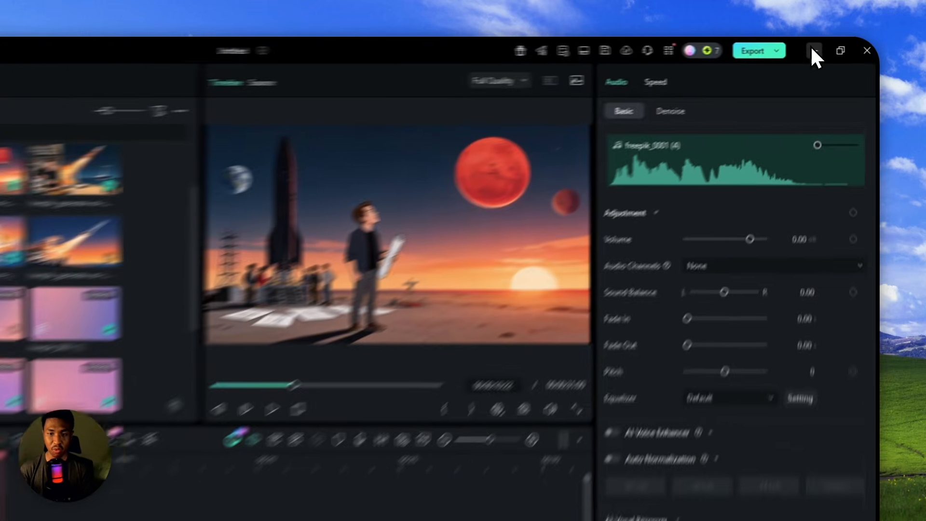
Return to the Freepik space and set List #4 to Replace Items
left_click(836, 45)
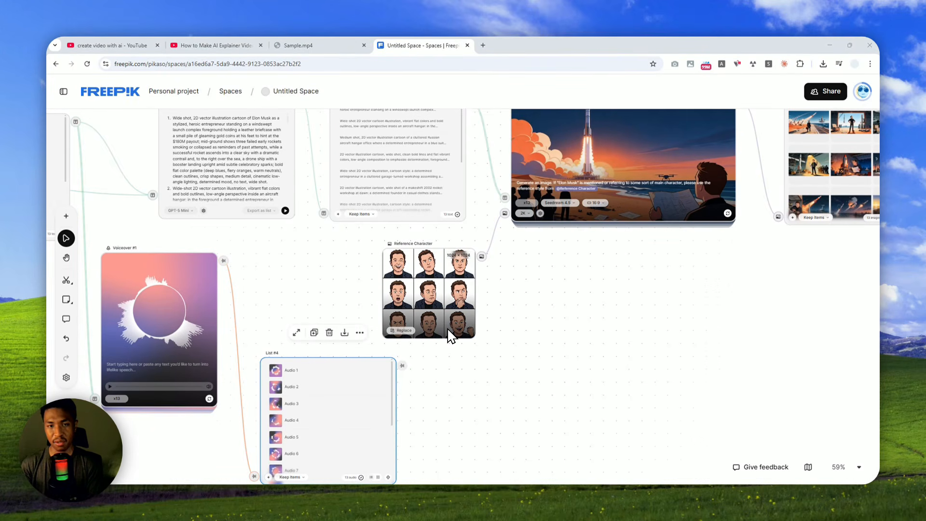
left_click_drag(549, 362, 586, 260)
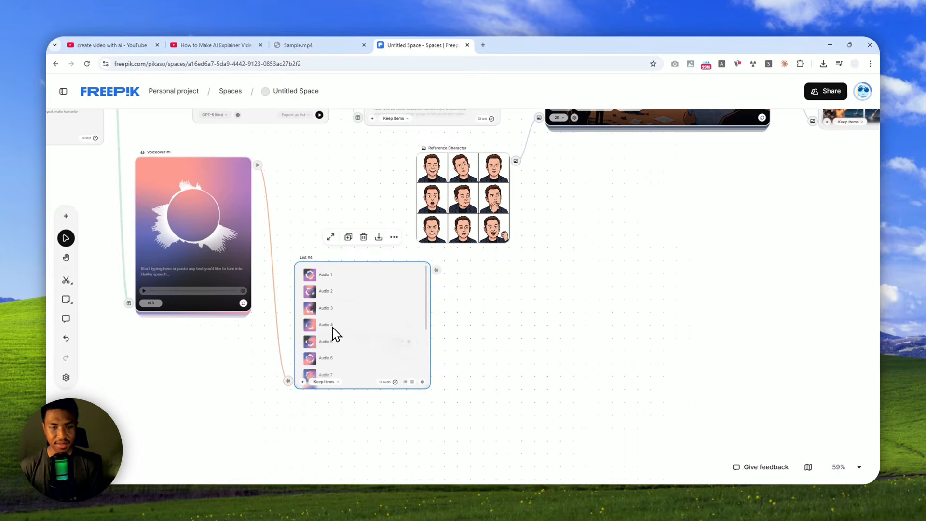
scroll(332, 333, "up", 5)
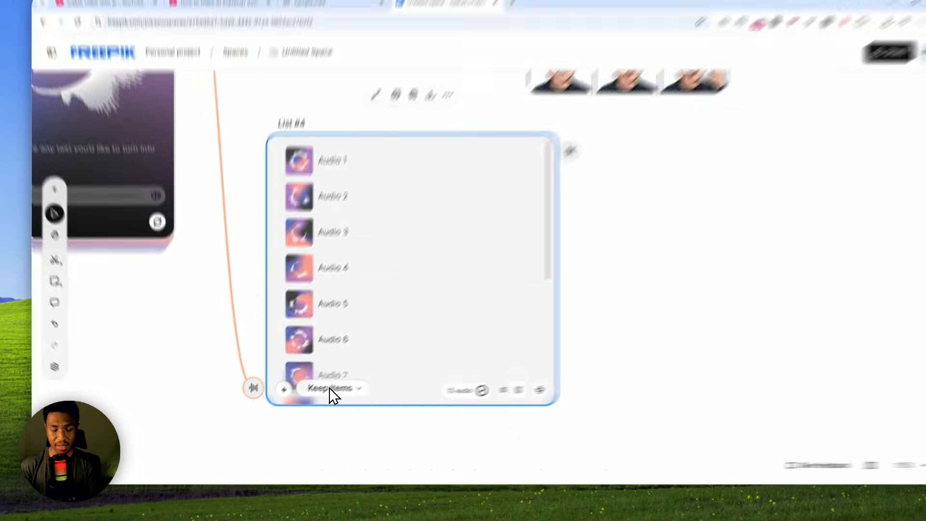
left_click(319, 399)
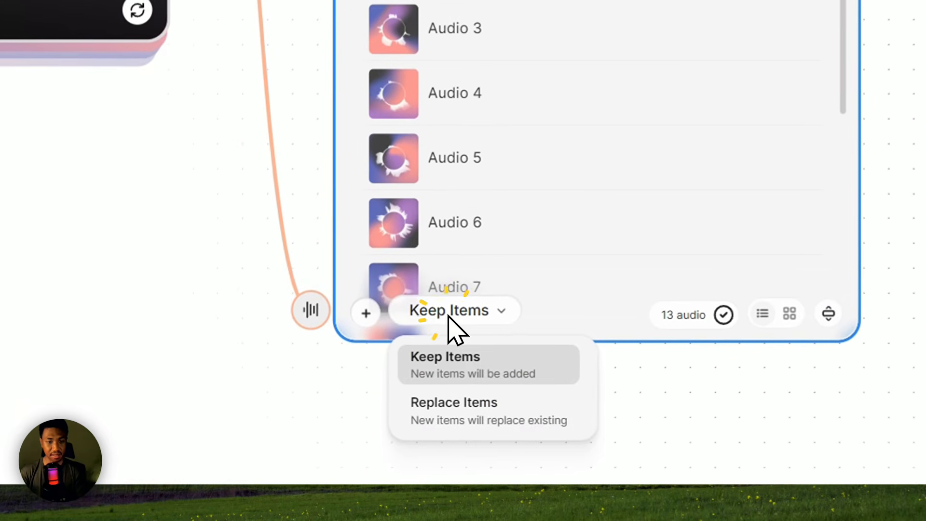
left_click(468, 425)
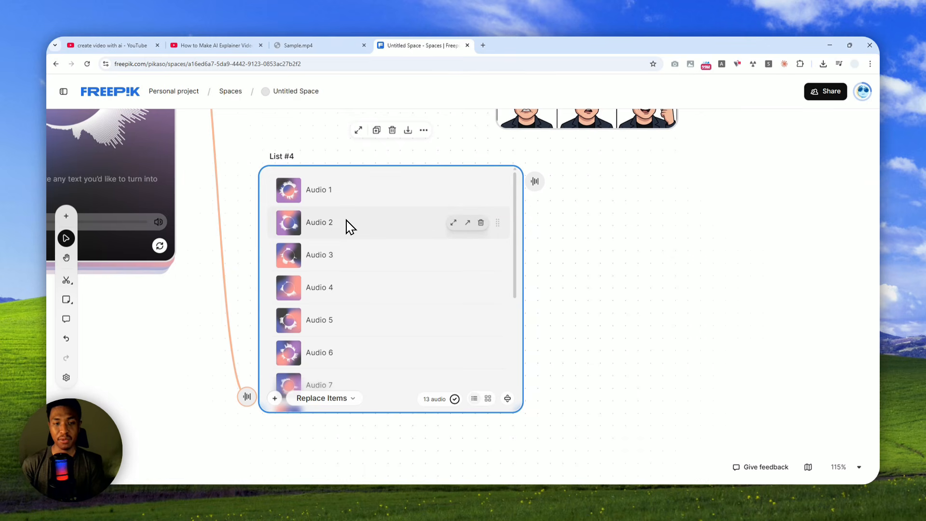
Set List #3, which collects the generated images, to Replace Items
left_click_drag(703, 228, 498, 424)
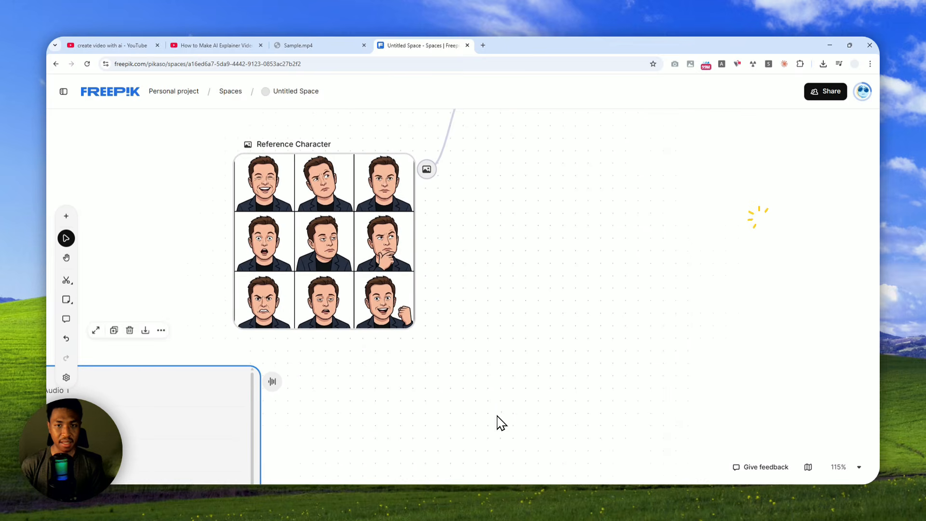
scroll(622, 265, "down", 4)
left_click_drag(622, 265, 336, 415)
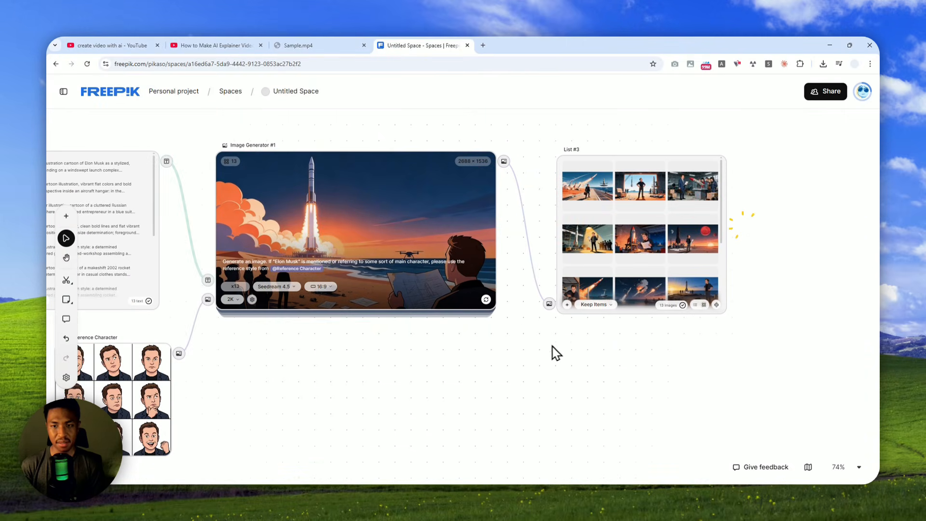
left_click(598, 305)
left_click(603, 348)
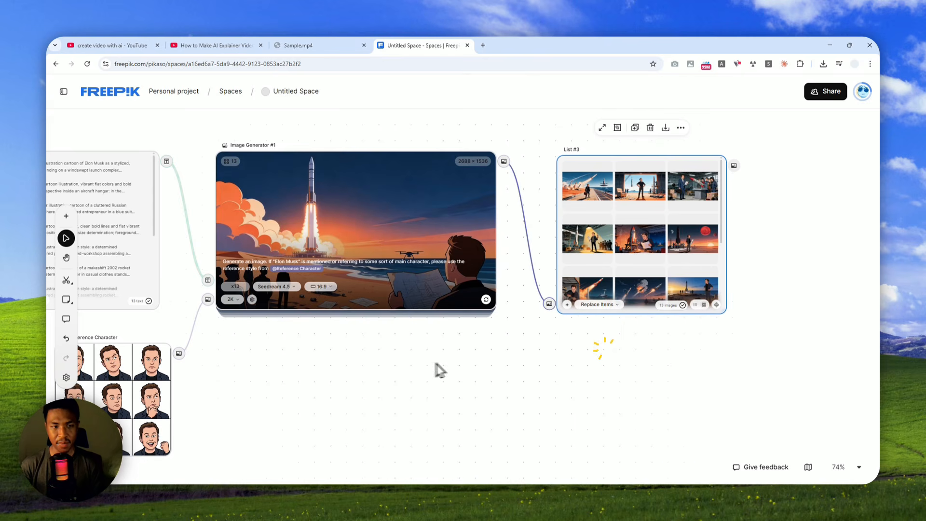
Set List #2, which holds the image prompts, to Replace Items
left_click_drag(230, 373, 668, 332)
left_click_drag(355, 292, 466, 351)
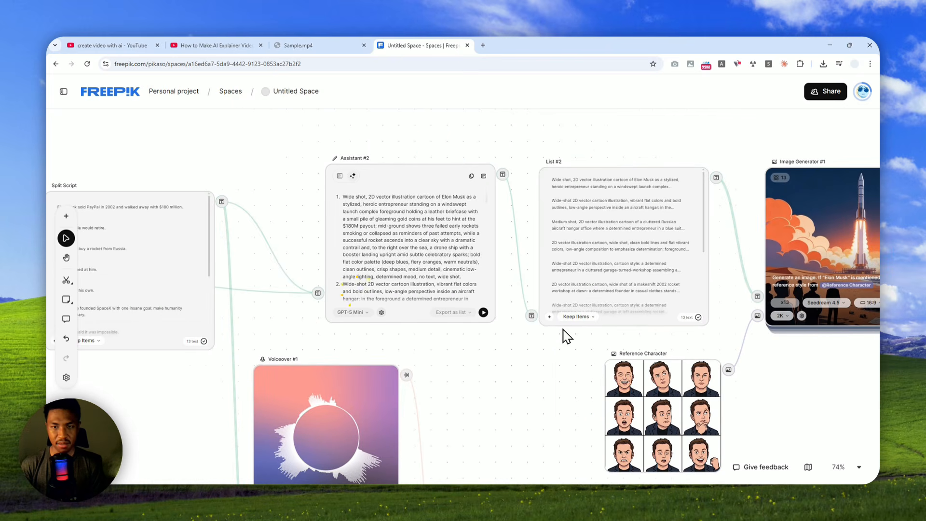
left_click(579, 317)
left_click(583, 368)
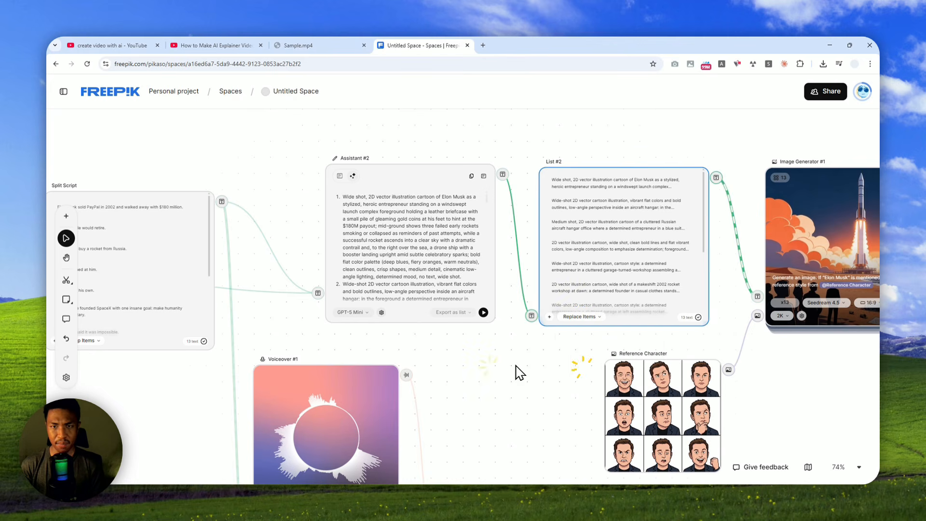
Set the Split Script list to Replace Items so new script lines replace the existing ones
left_click_drag(516, 372, 705, 334)
left_click(297, 303)
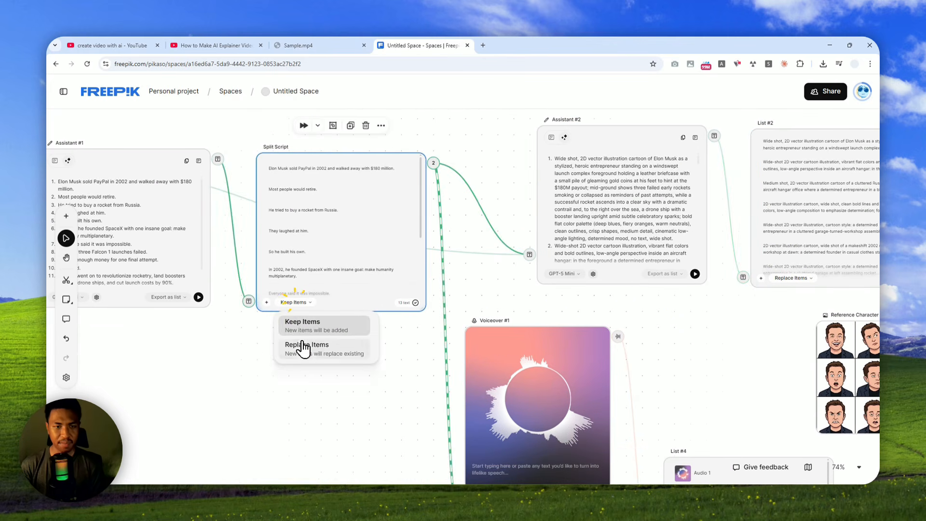
left_click(302, 348)
left_click_drag(302, 356, 371, 378)
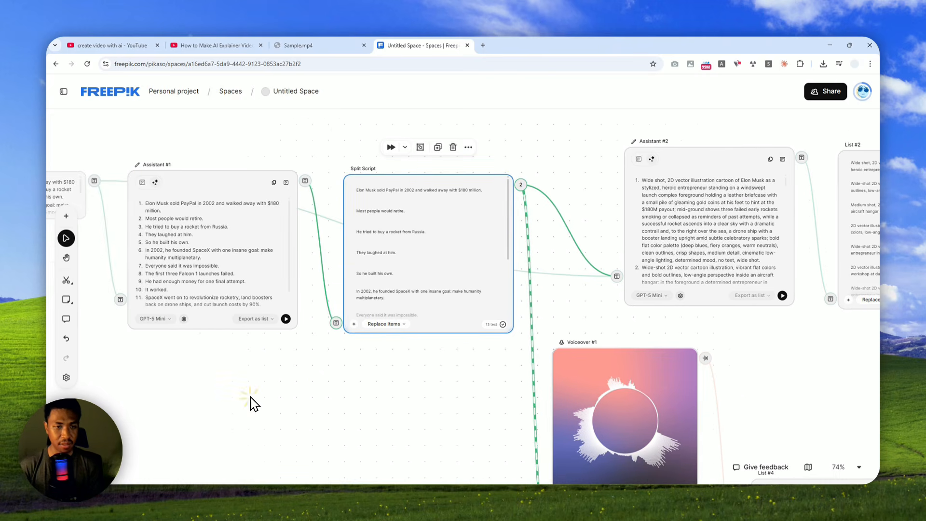
left_click_drag(250, 404, 382, 386)
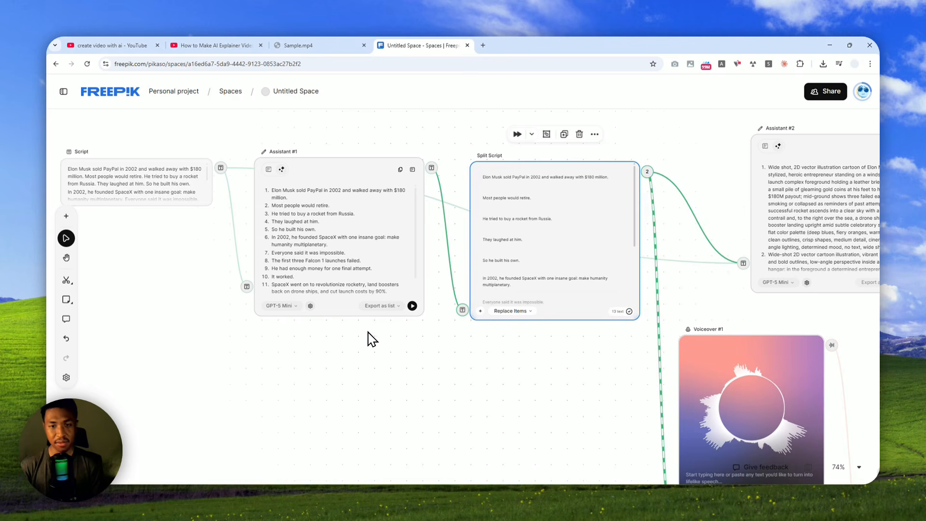
left_click(510, 311)
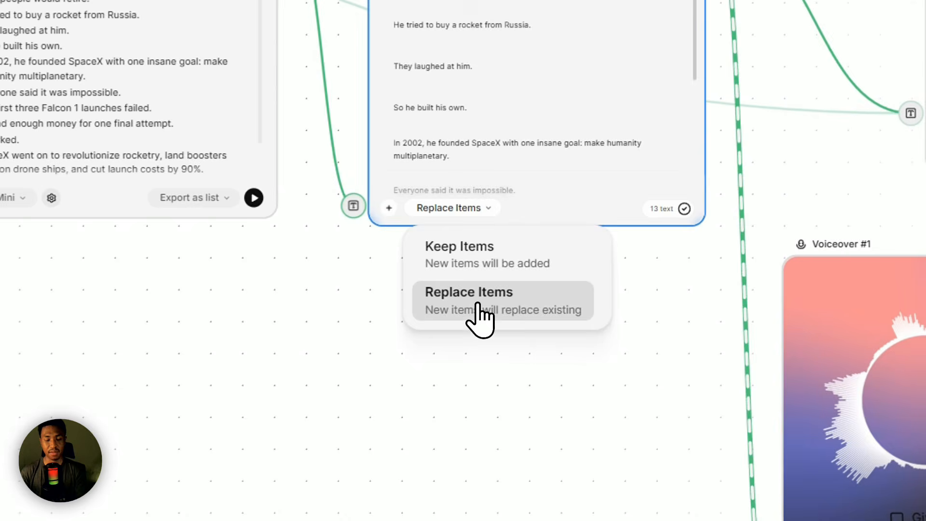
left_click(472, 311)
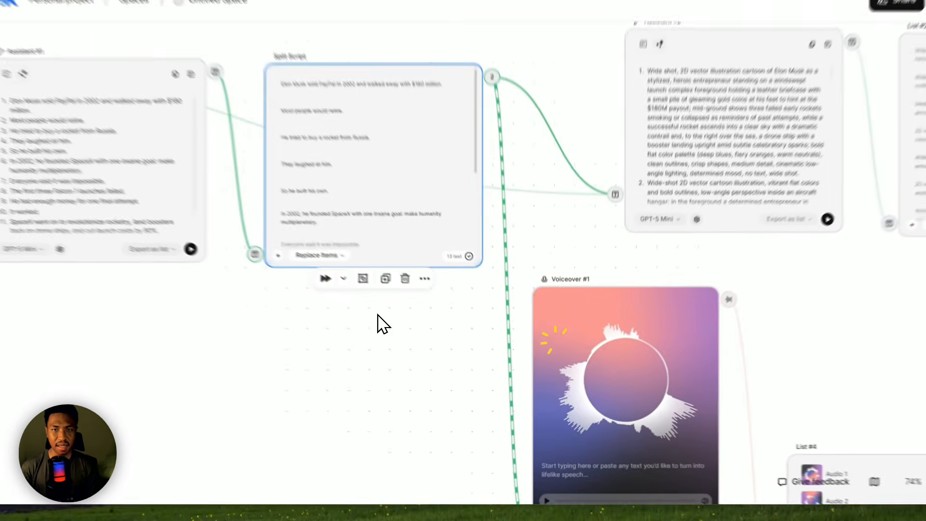
Look over the connected workflow from the split script to the voiceover audio list and the generated image list
scroll(378, 314, "down", 3)
left_click_drag(371, 337, 192, 256)
scroll(192, 257, "down", 2)
left_click_drag(246, 289, 257, 296)
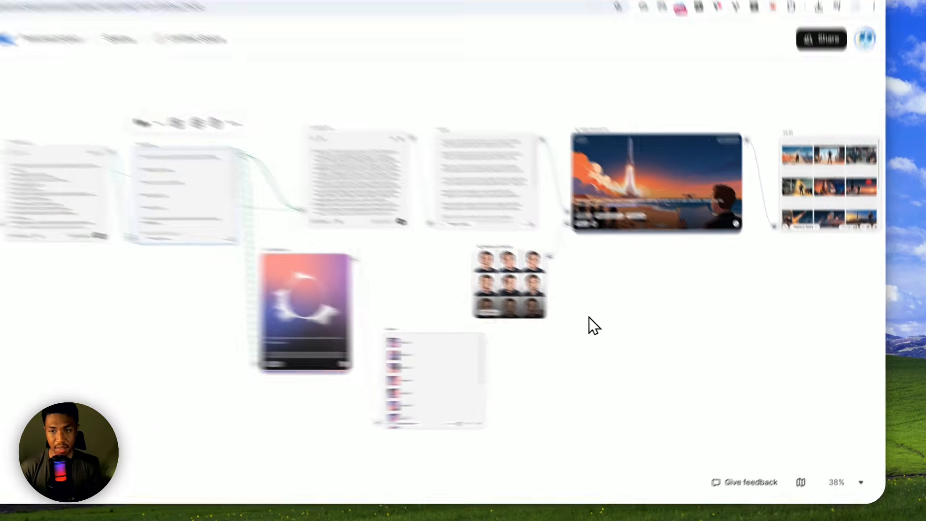
left_click_drag(723, 327, 658, 317)
scroll(649, 317, "down", 2)
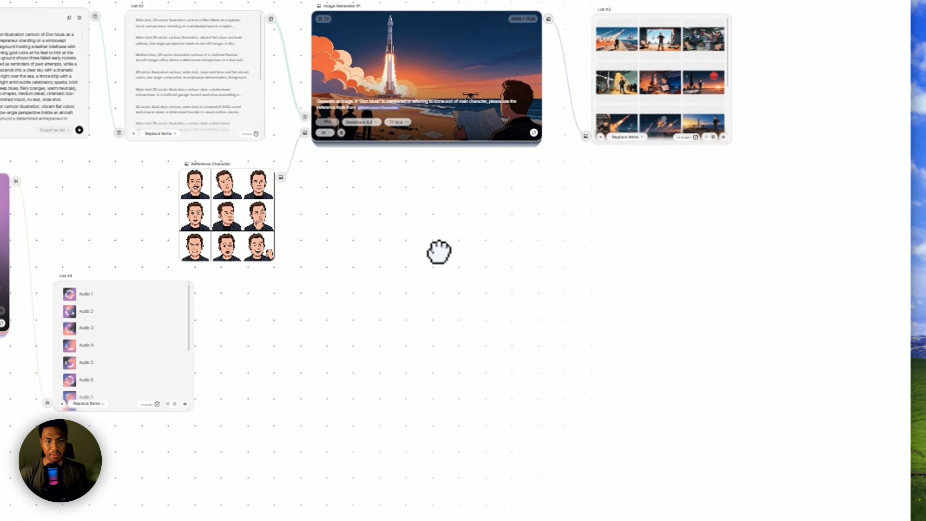